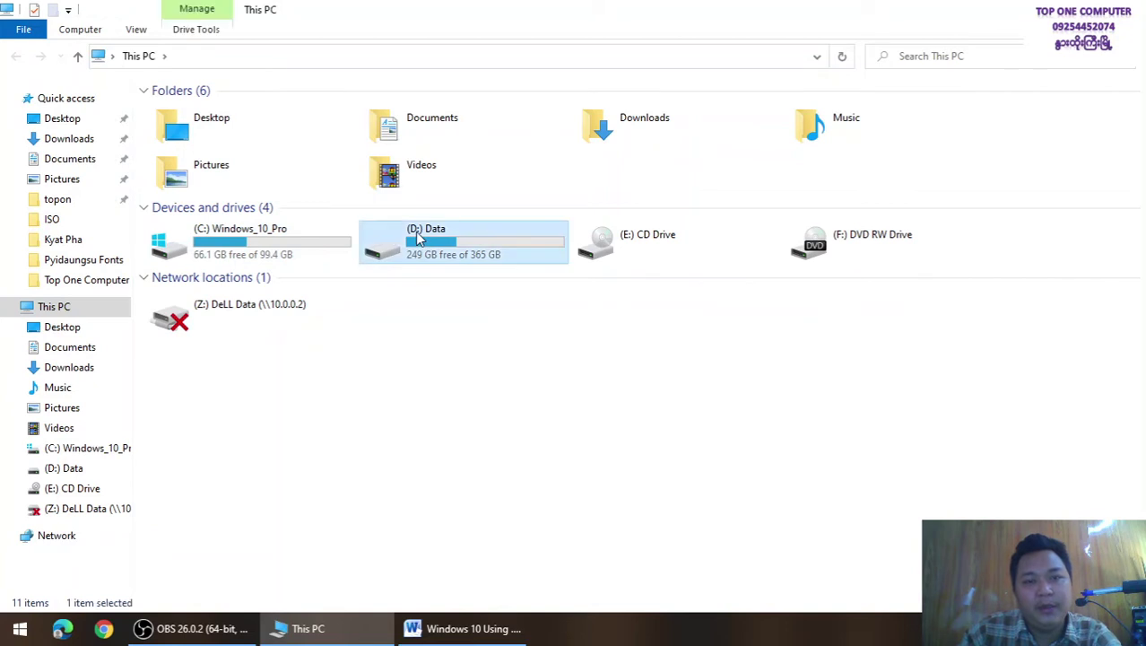
# Look at the CD drive (E:) and the DVD RW drive (F:) in This PC
pyautogui.click(641, 256)
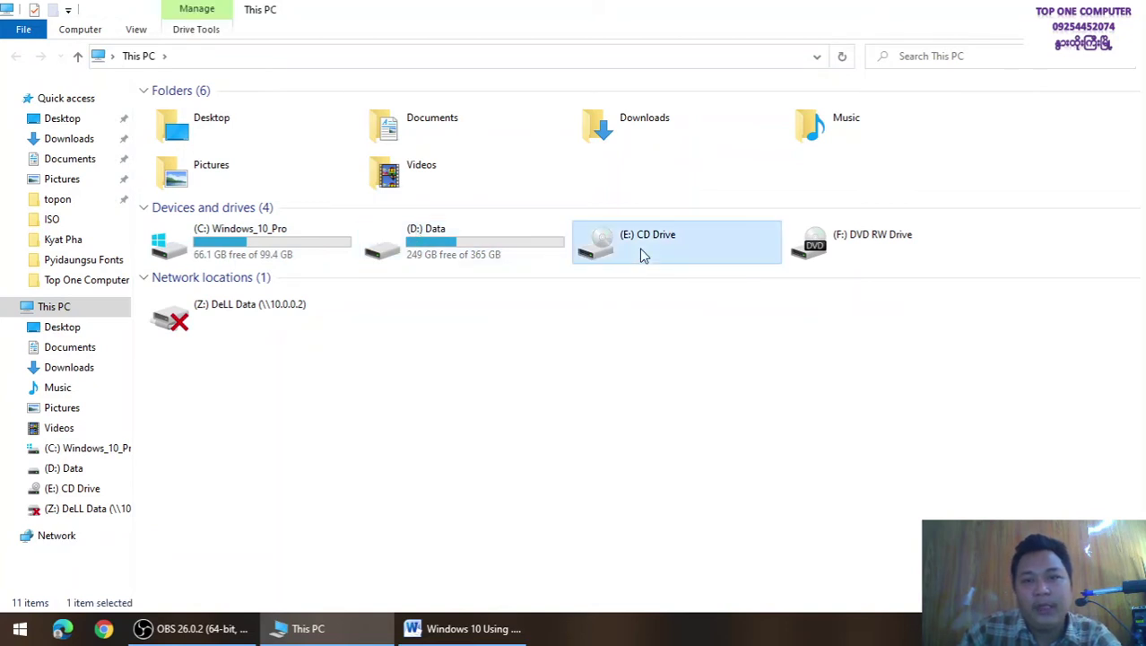
pyautogui.click(912, 258)
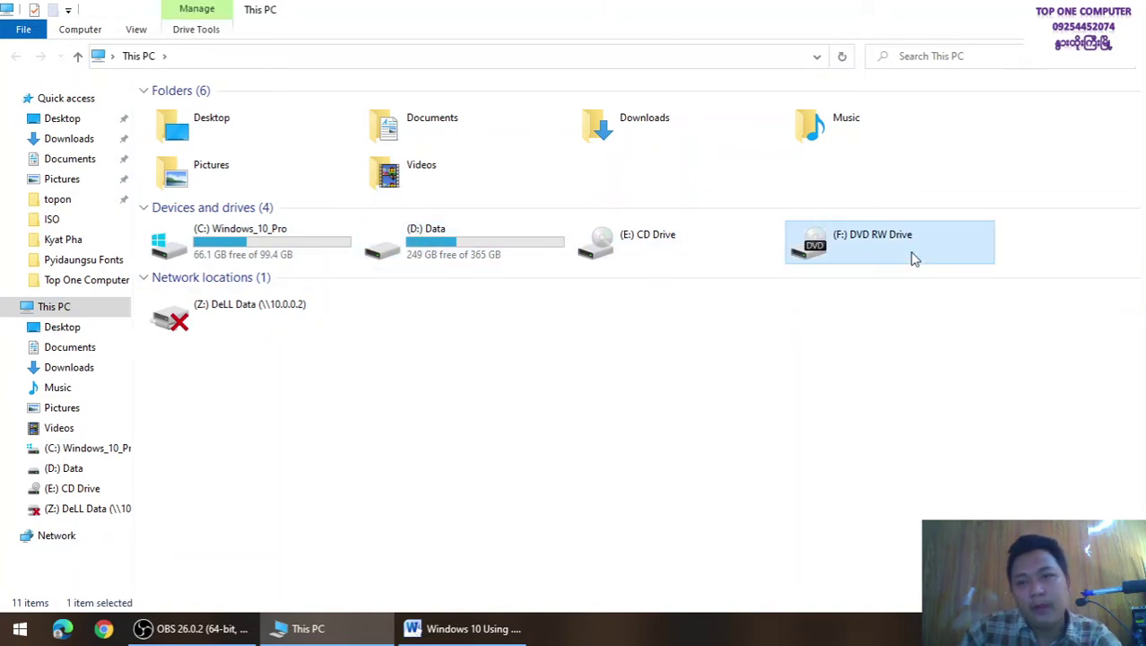
pyautogui.click(706, 240)
# Open the C: drive, inspect its Program Files and Program Files (x86) folder entries, and return to This PC
pyautogui.click(314, 240)
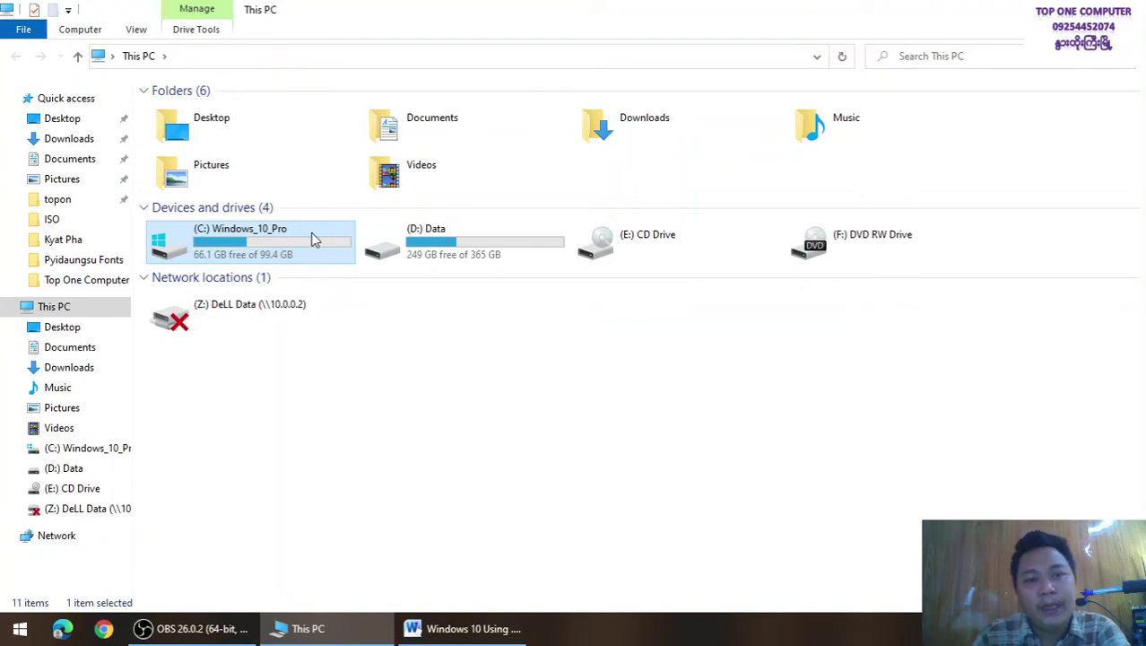
pyautogui.doubleClick(313, 239)
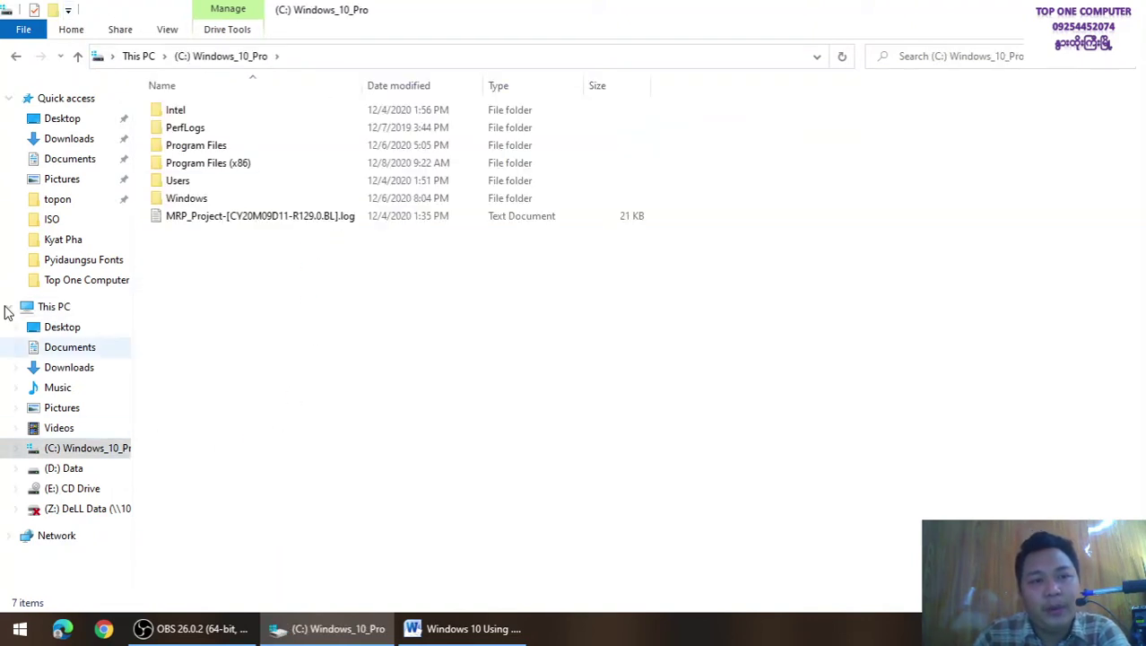
pyautogui.click(175, 147)
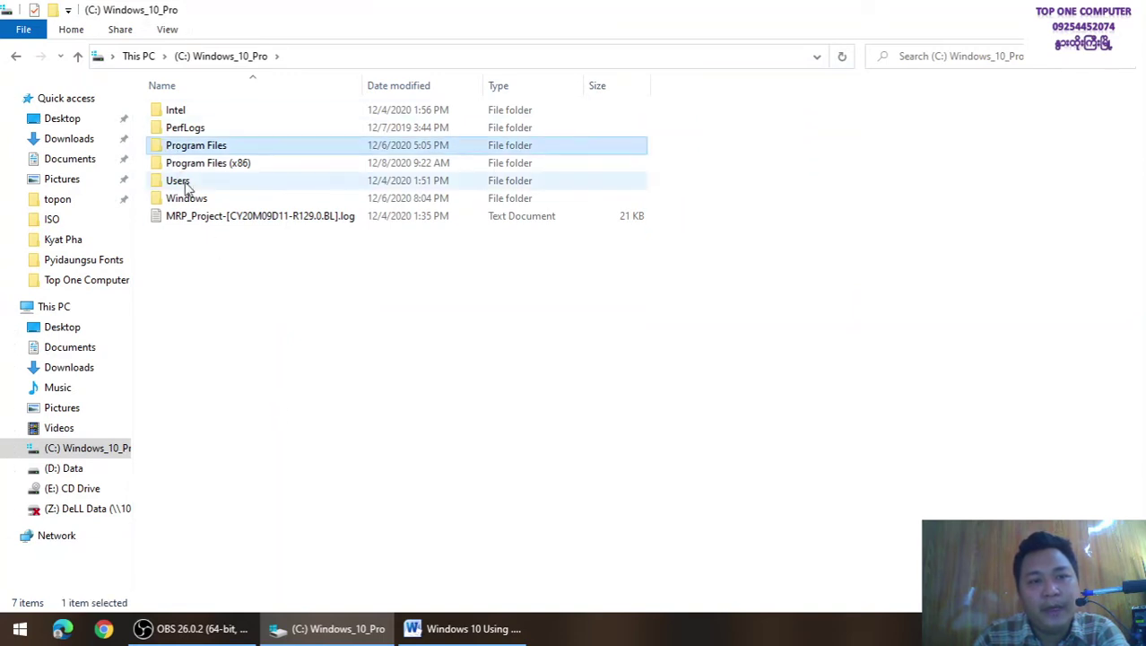
pyautogui.click(201, 167)
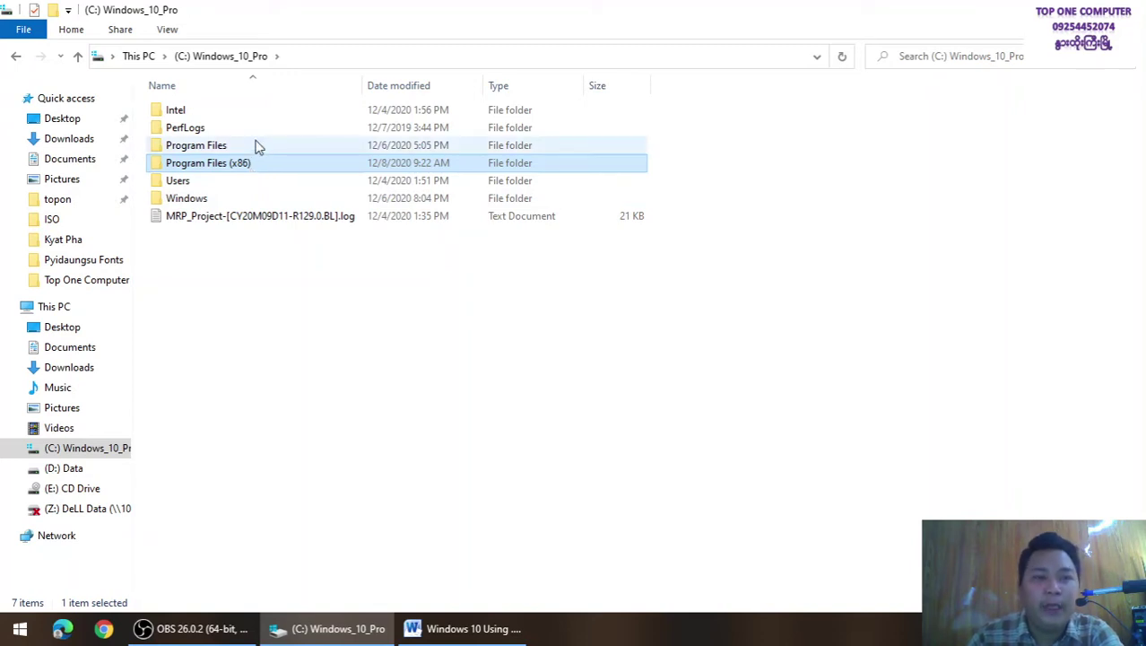
pyautogui.click(15, 57)
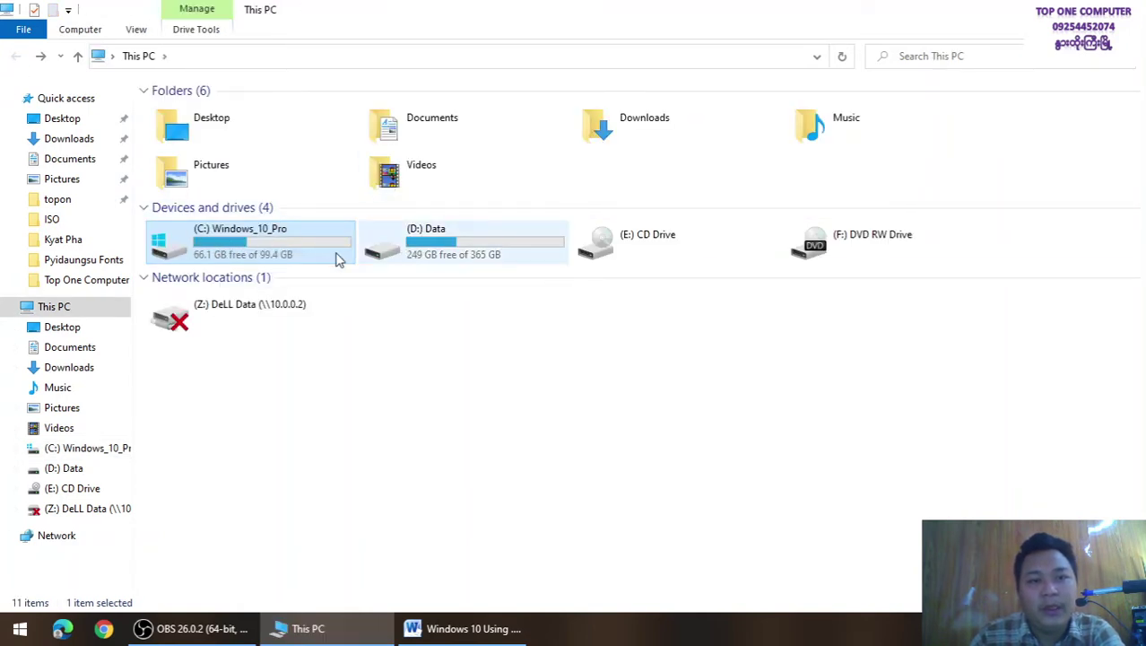
# View the contents of the Desktop folder, compare them with the actual desktop, and return to This PC
pyautogui.doubleClick(215, 132)
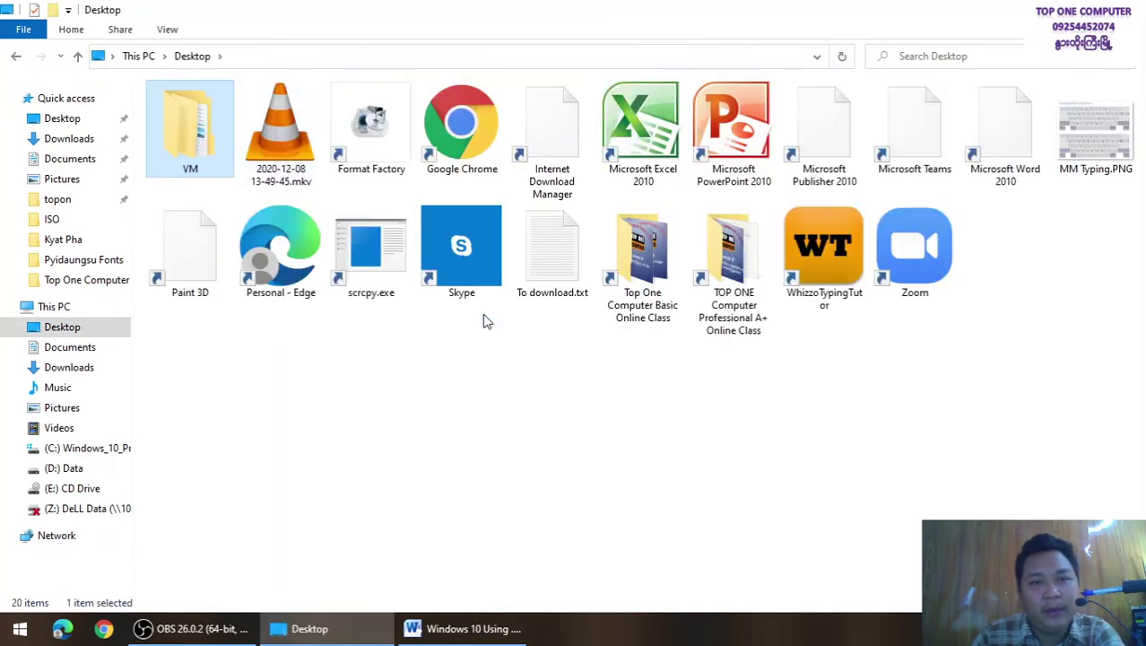
pyautogui.press('super+d')
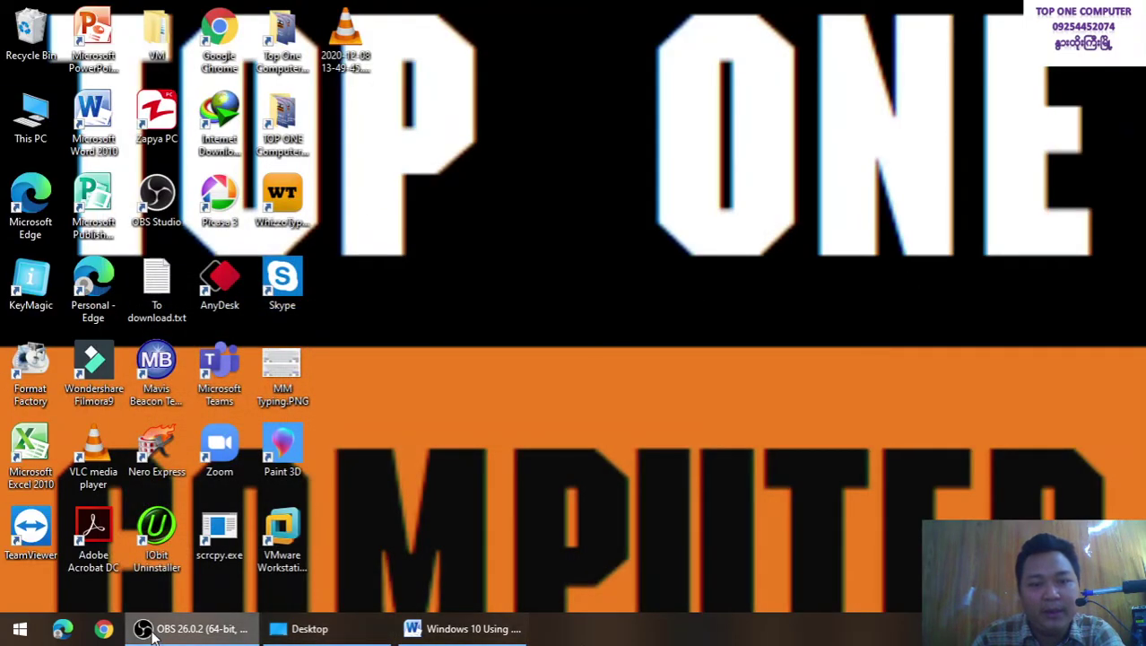
pyautogui.click(327, 619)
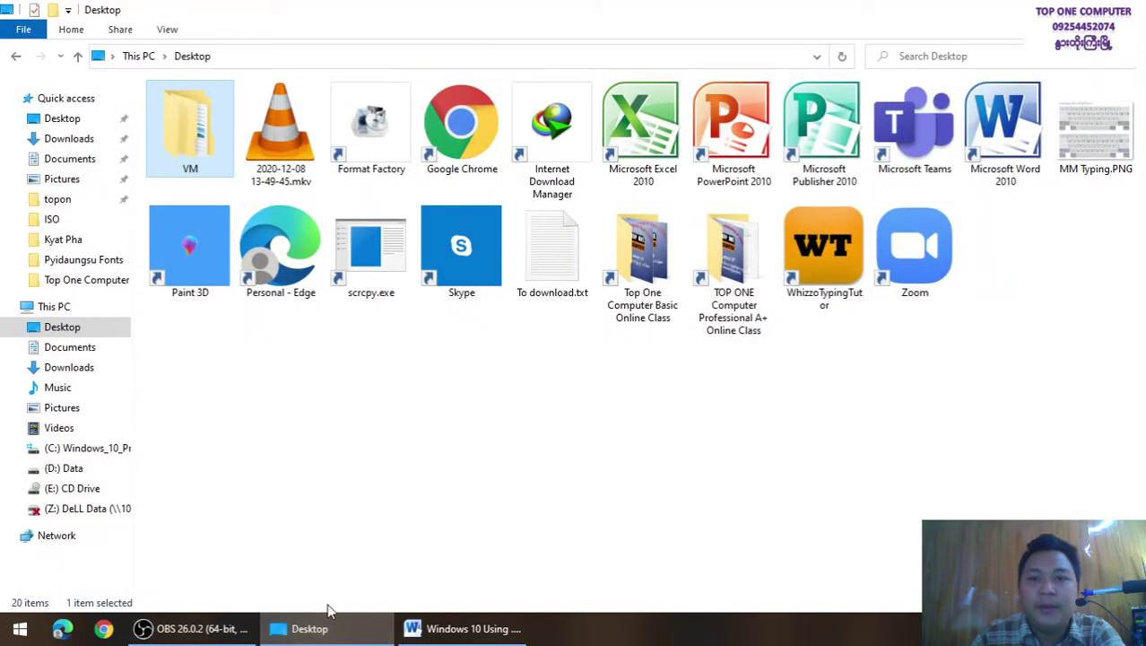
pyautogui.moveTo(636, 7); pyautogui.dragTo(704, 1)
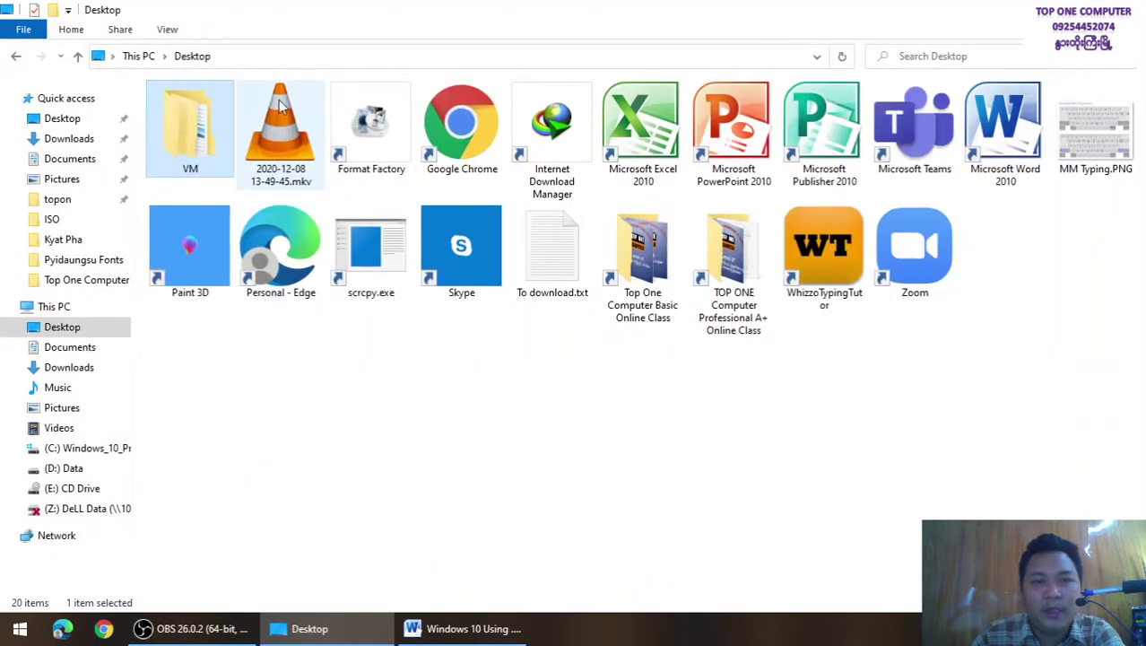
pyautogui.click(16, 57)
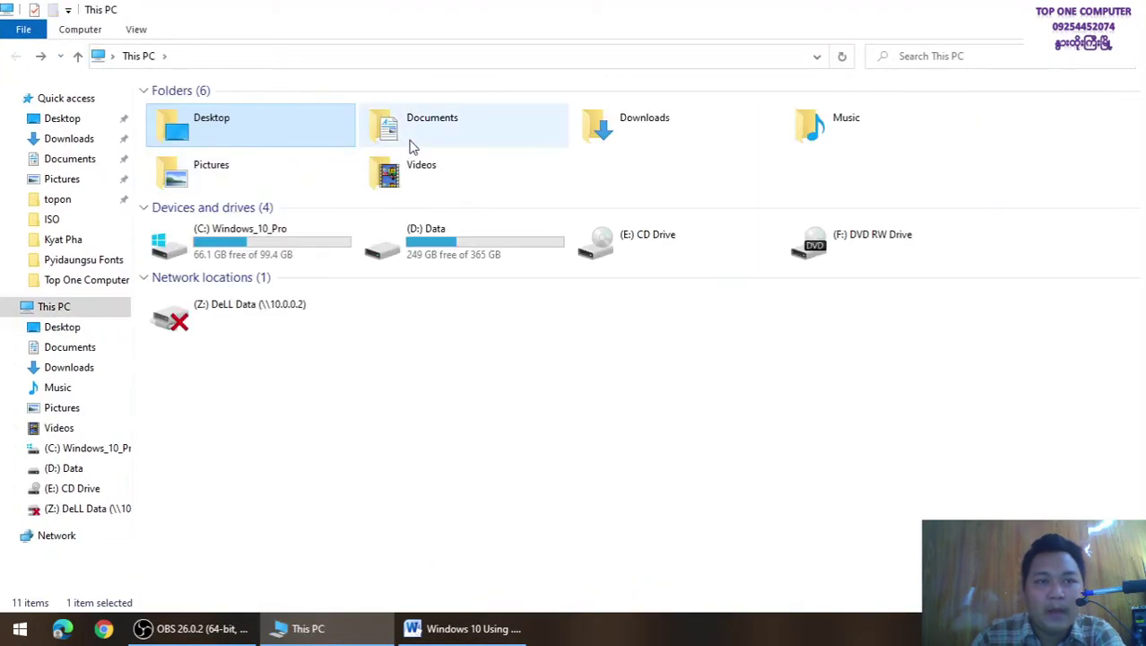
# Look inside the Documents folder, then go through the Downloads, Music, Pictures and Videos folders in This PC
pyautogui.doubleClick(412, 144)
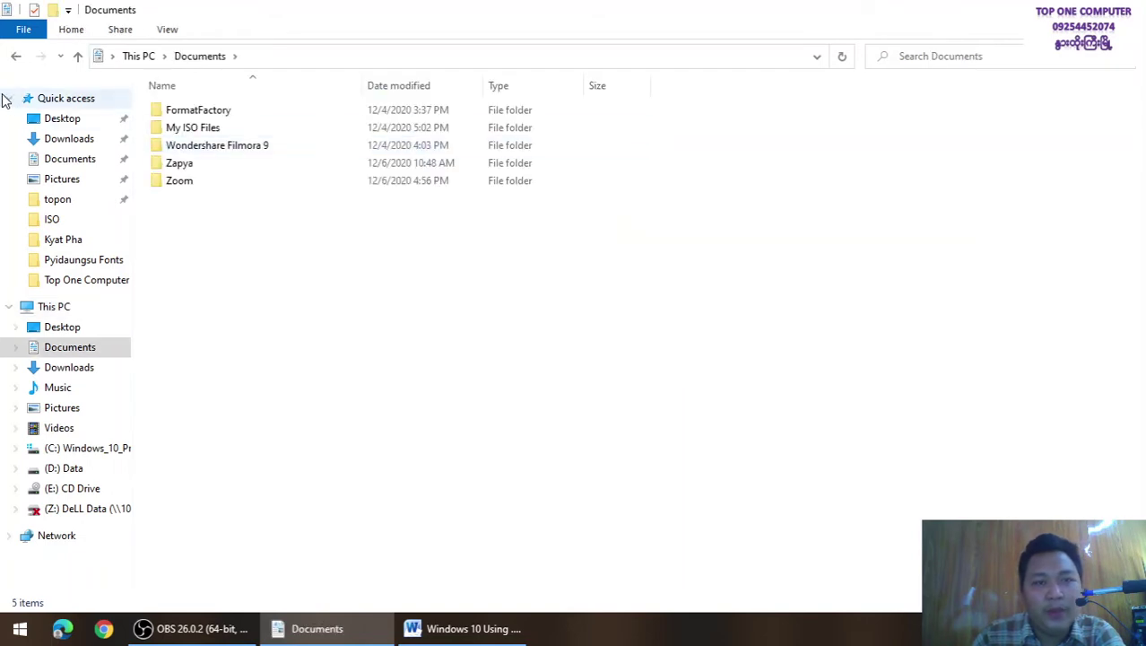
pyautogui.click(17, 56)
pyautogui.click(621, 140)
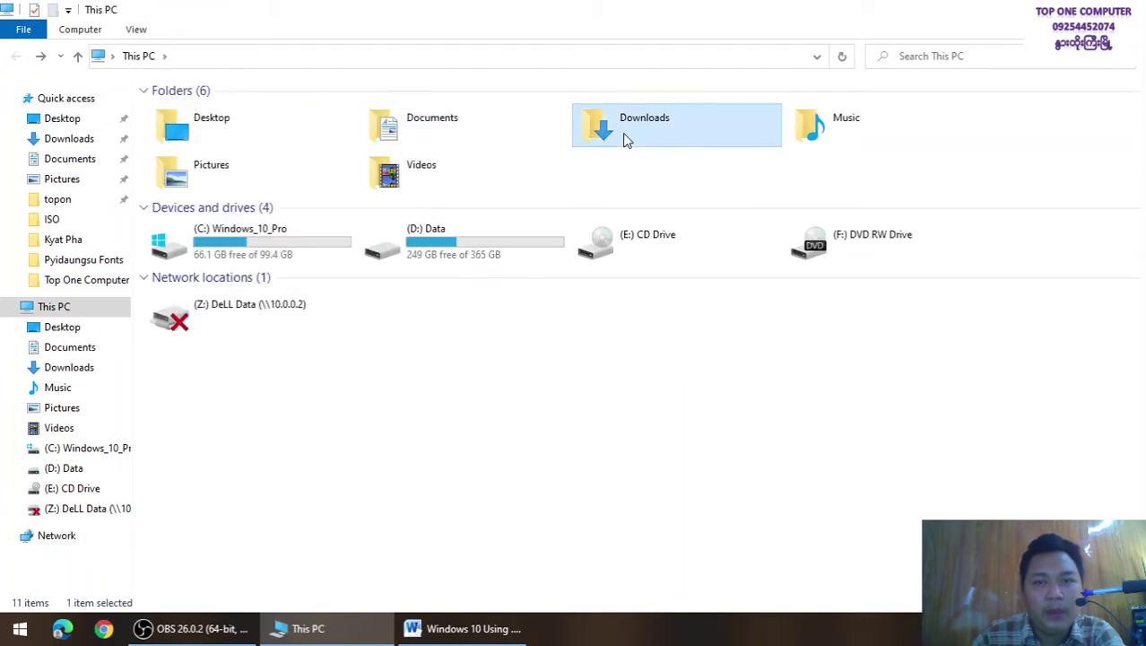
pyautogui.click(805, 134)
pyautogui.click(266, 188)
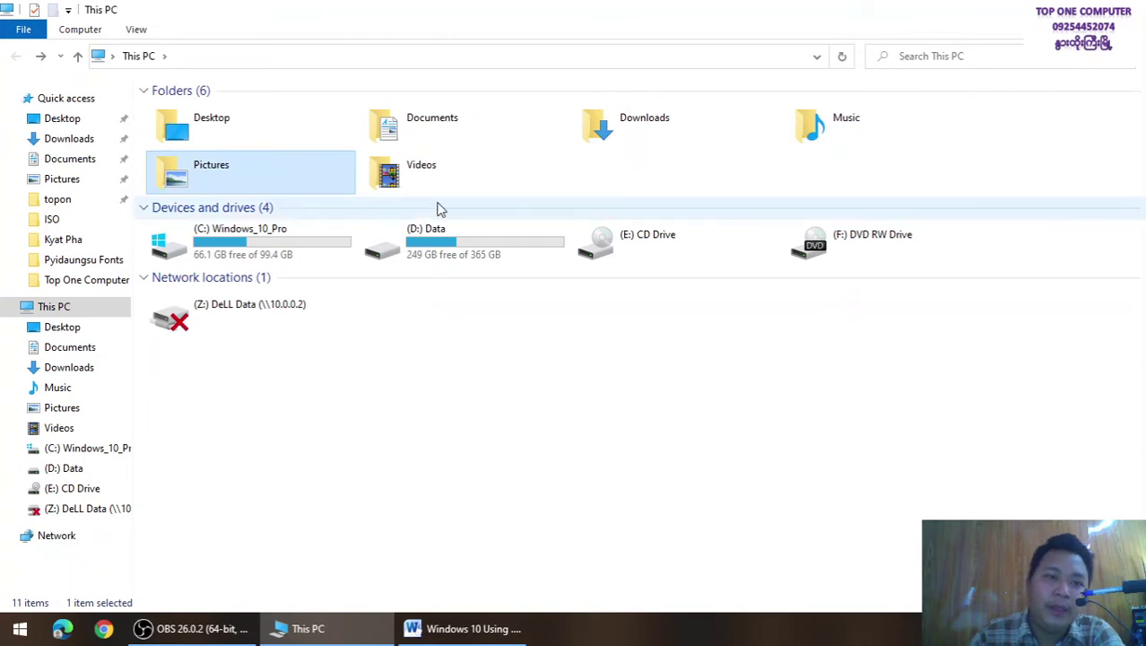
pyautogui.click(453, 188)
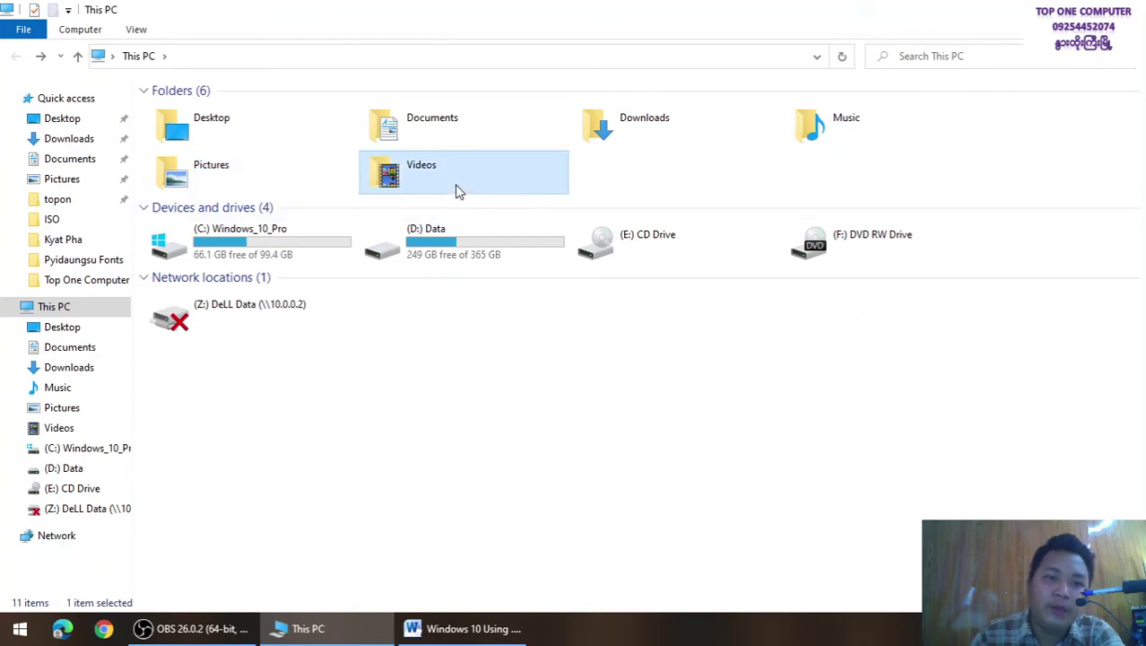
# Compare the C: system drive with the D: Data drive and the Pictures folder in This PC
pyautogui.click(276, 249)
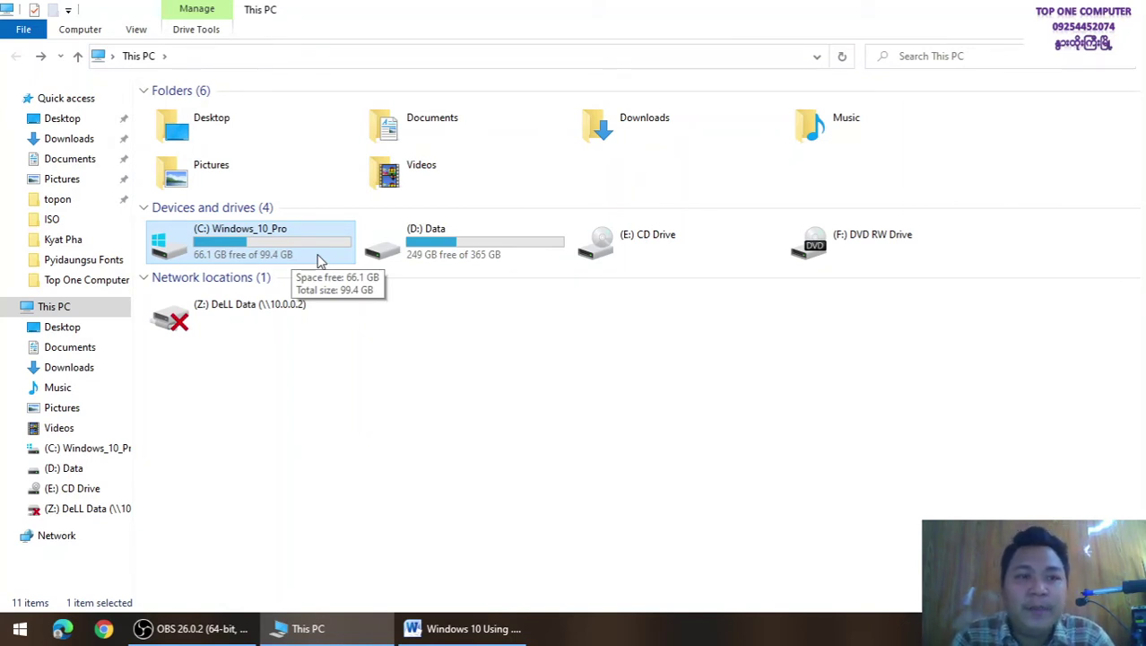
pyautogui.click(280, 162)
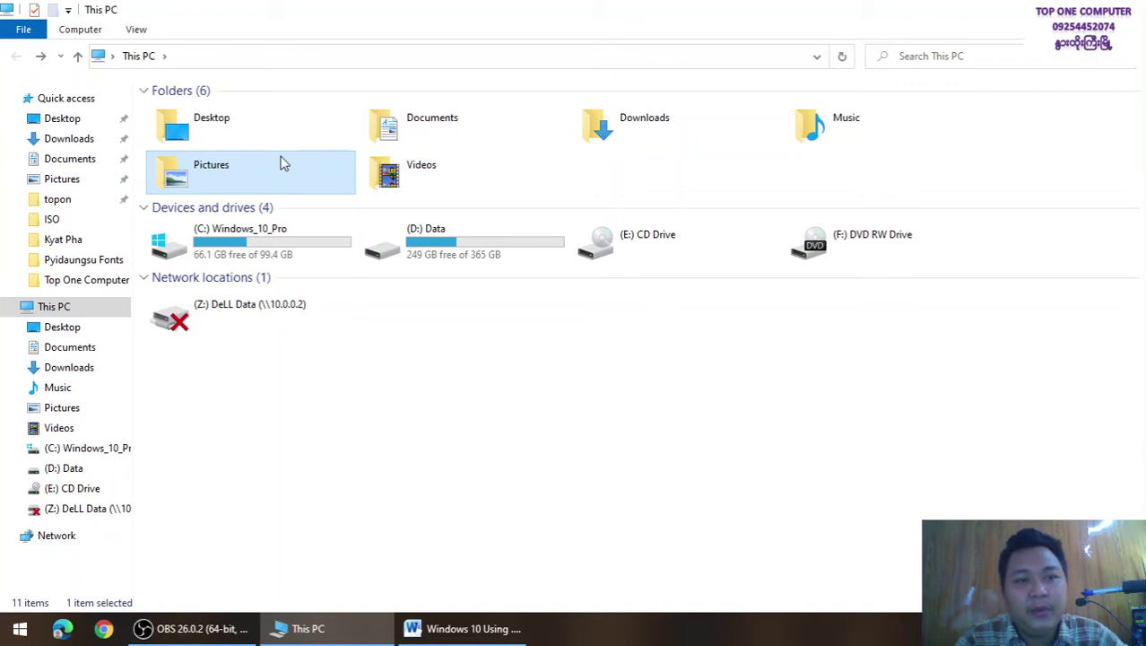
pyautogui.click(285, 252)
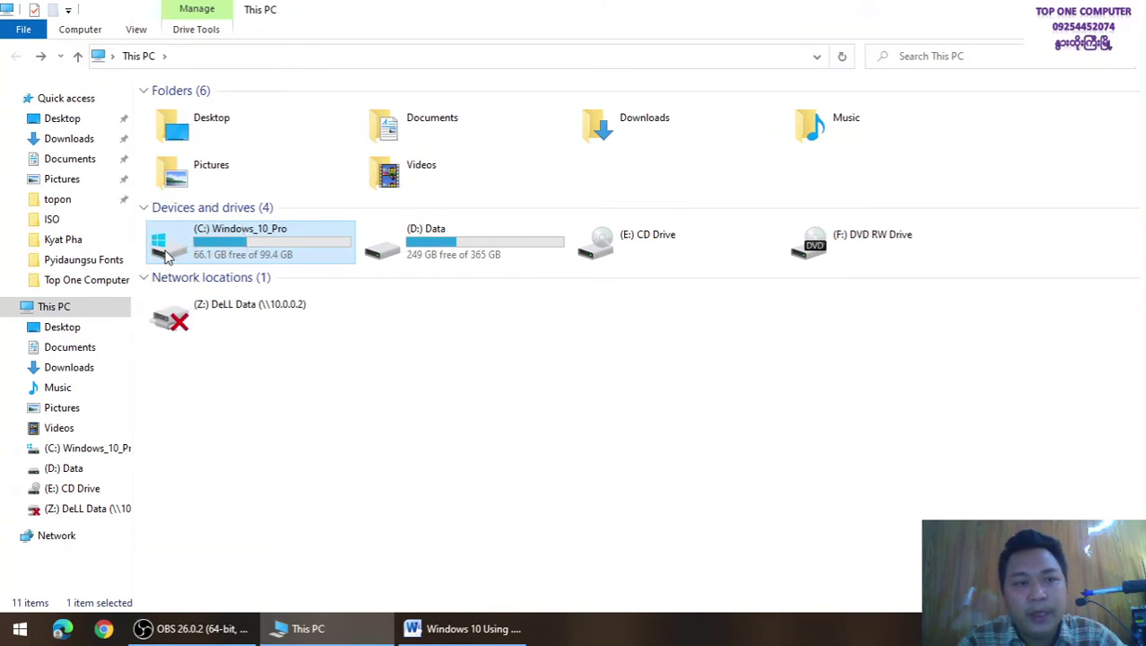
pyautogui.click(429, 258)
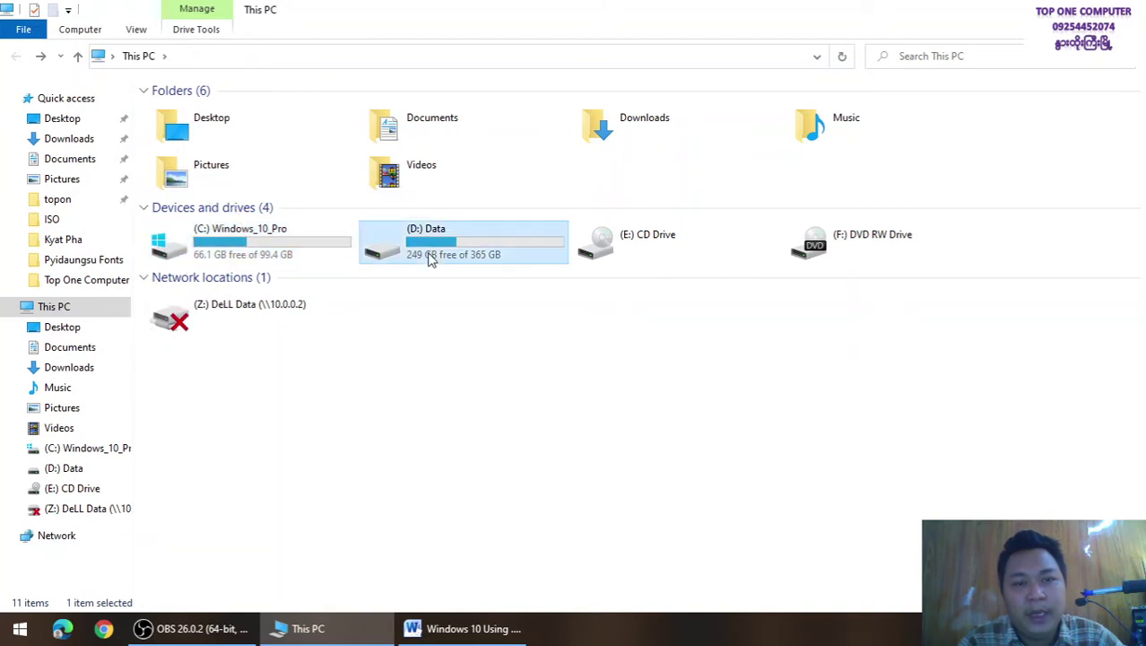
pyautogui.click(339, 254)
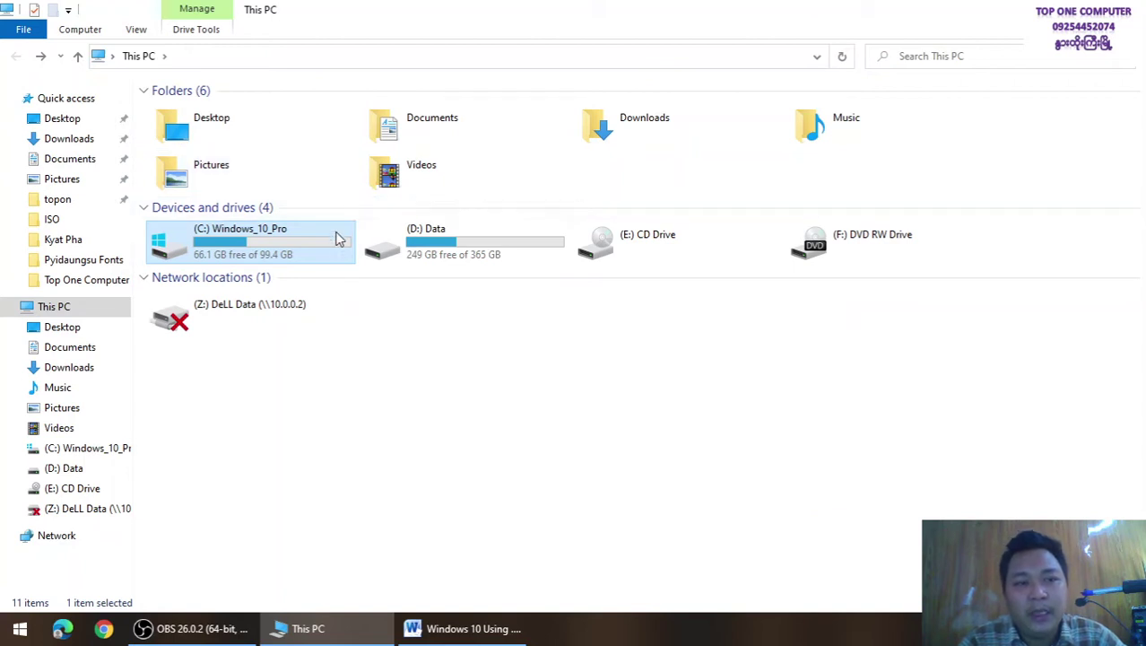
# Open the D: Data drive to view its folders and files, and return to This PC
pyautogui.click(407, 234)
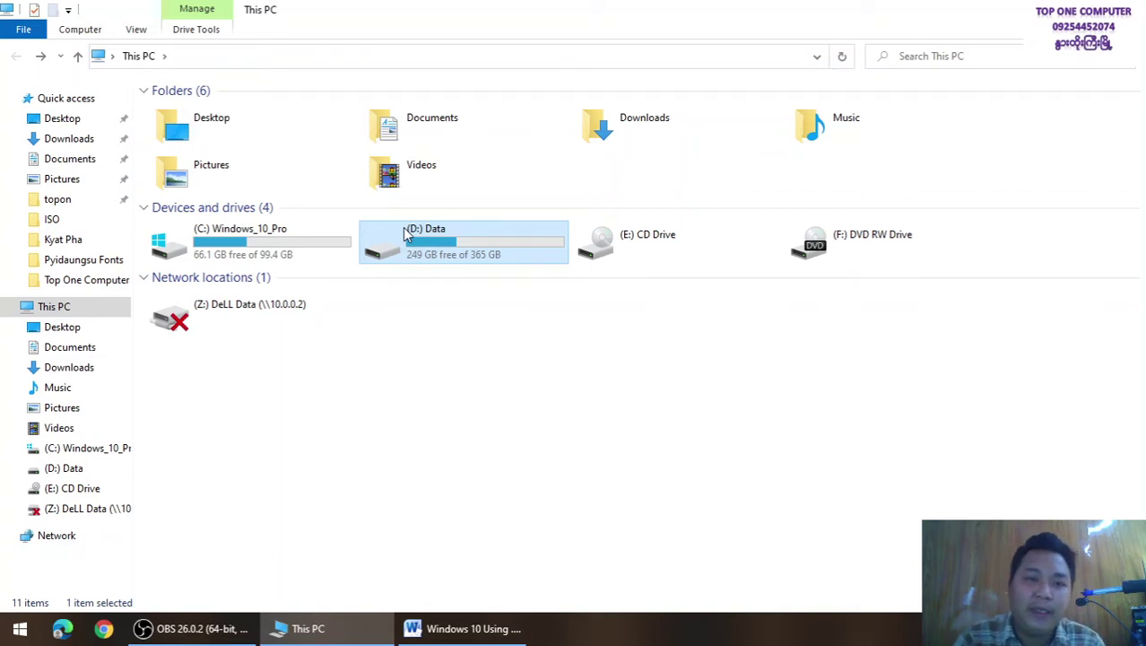
pyautogui.doubleClick(406, 233)
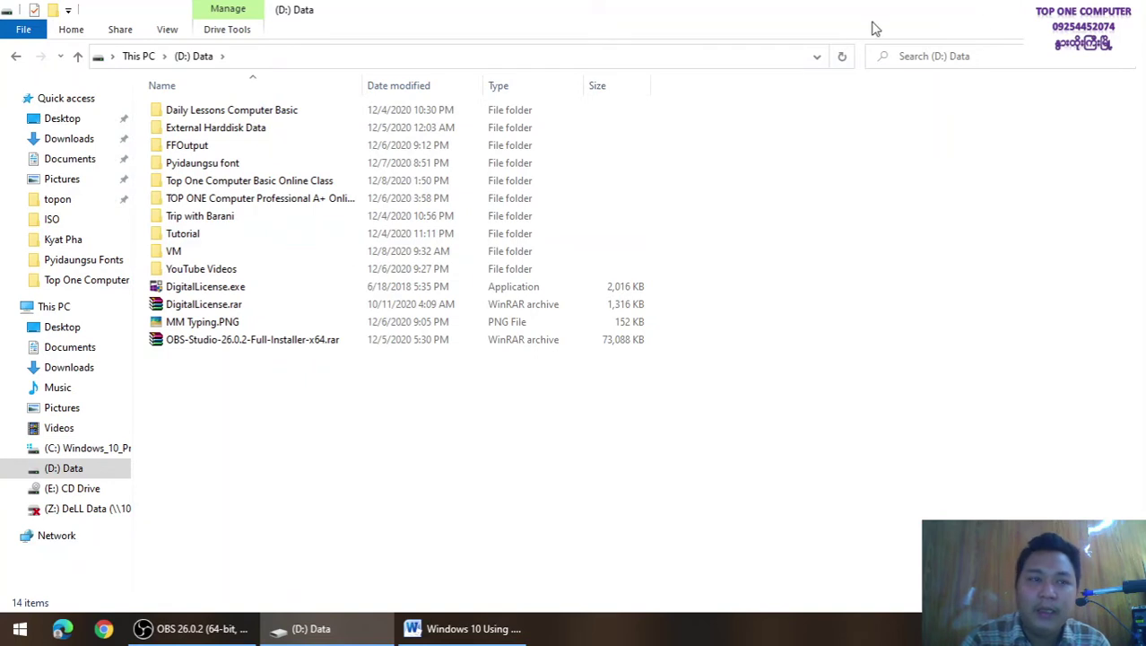
pyautogui.click(15, 59)
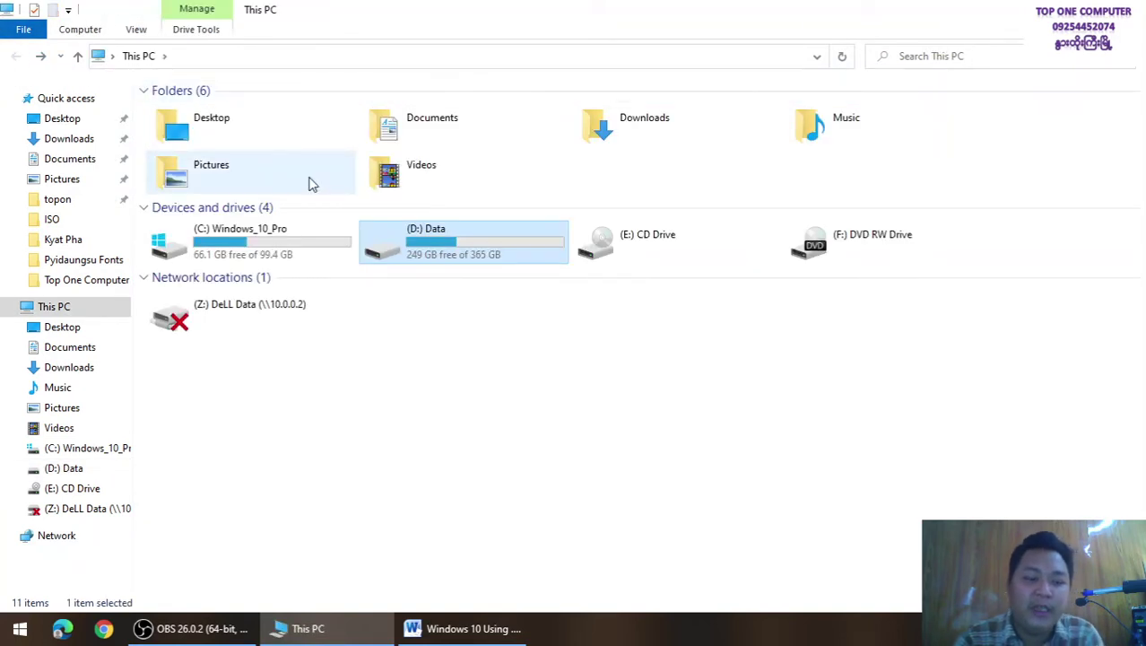
# Show the desktop to view its icons and bring the This PC window back
pyautogui.press('super')
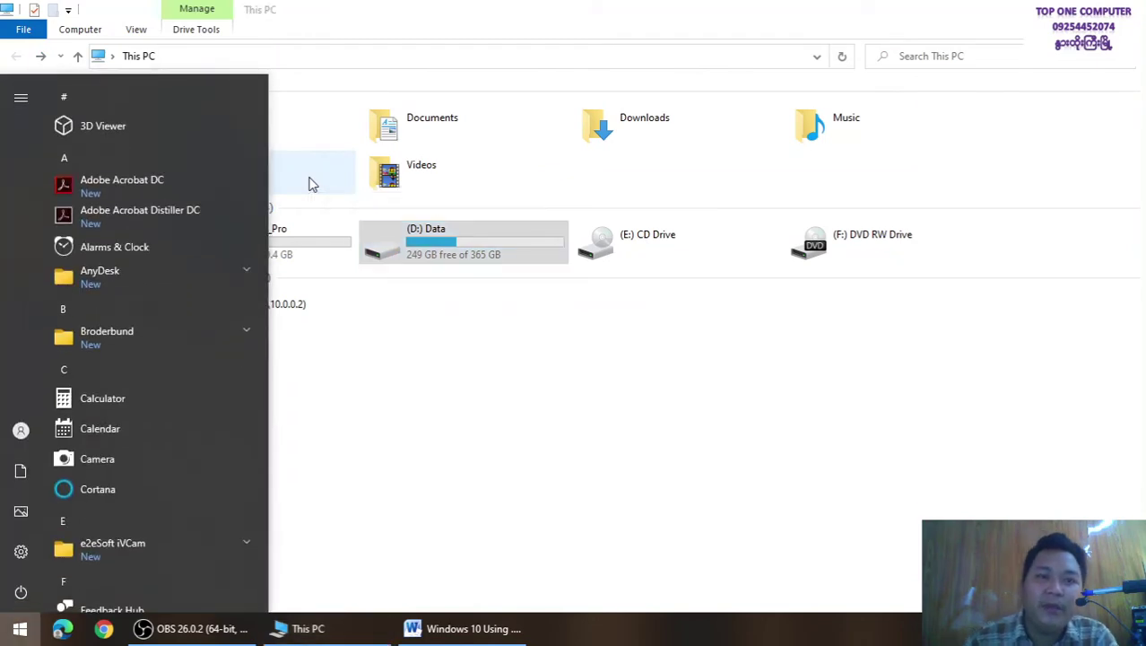
pyautogui.press('super+d')
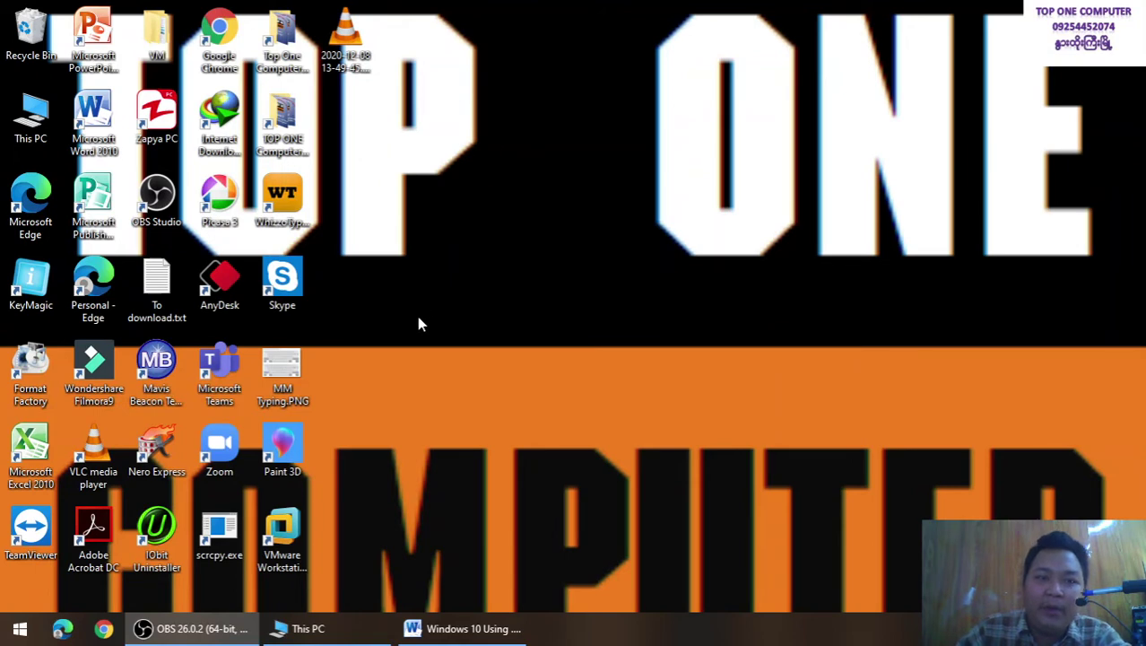
pyautogui.click(324, 628)
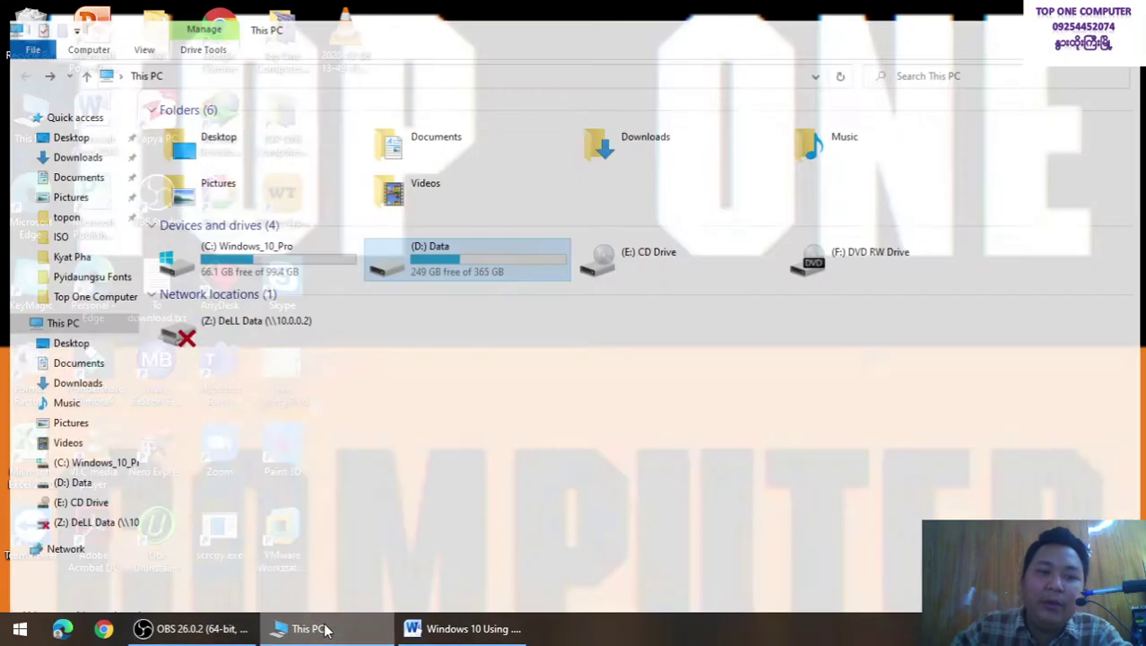
# Switch to the Word document, highlight the "Folder အသစ်ဆောက်" line in yellow, and return to the This PC window
pyautogui.click(422, 630)
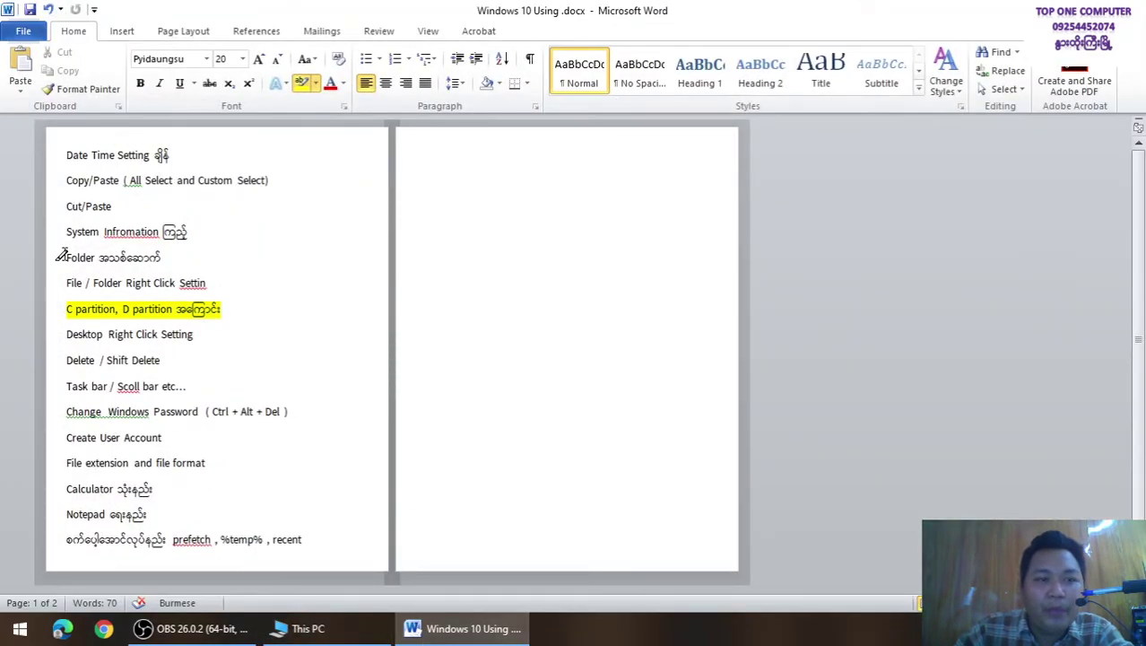
pyautogui.moveTo(68, 257); pyautogui.dragTo(167, 257)
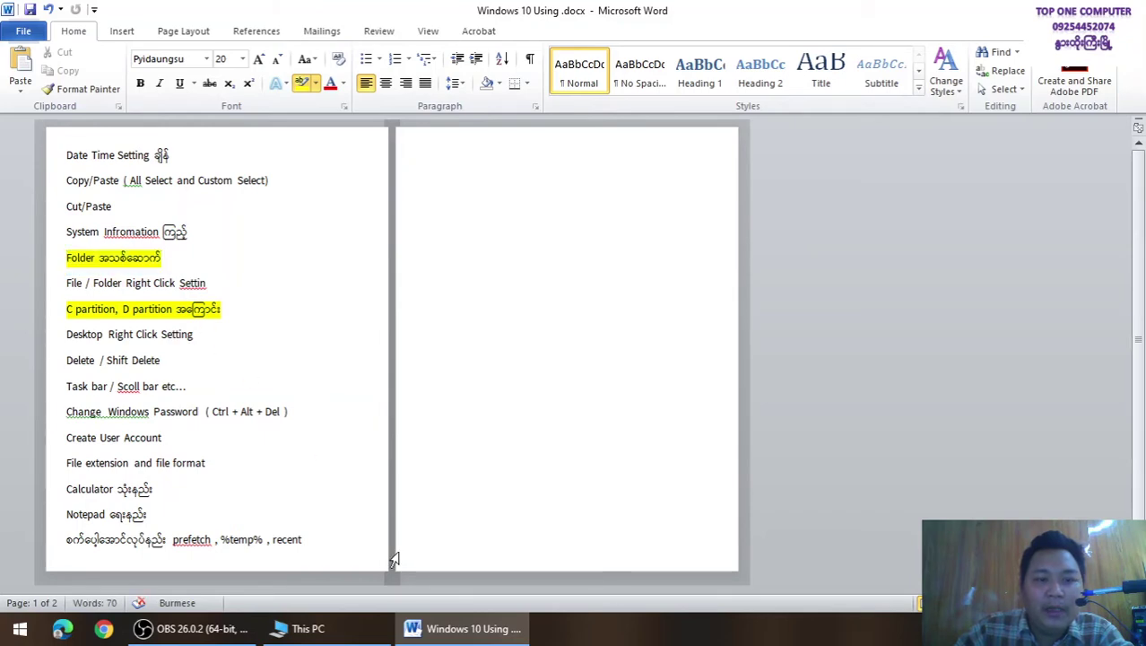
pyautogui.click(438, 628)
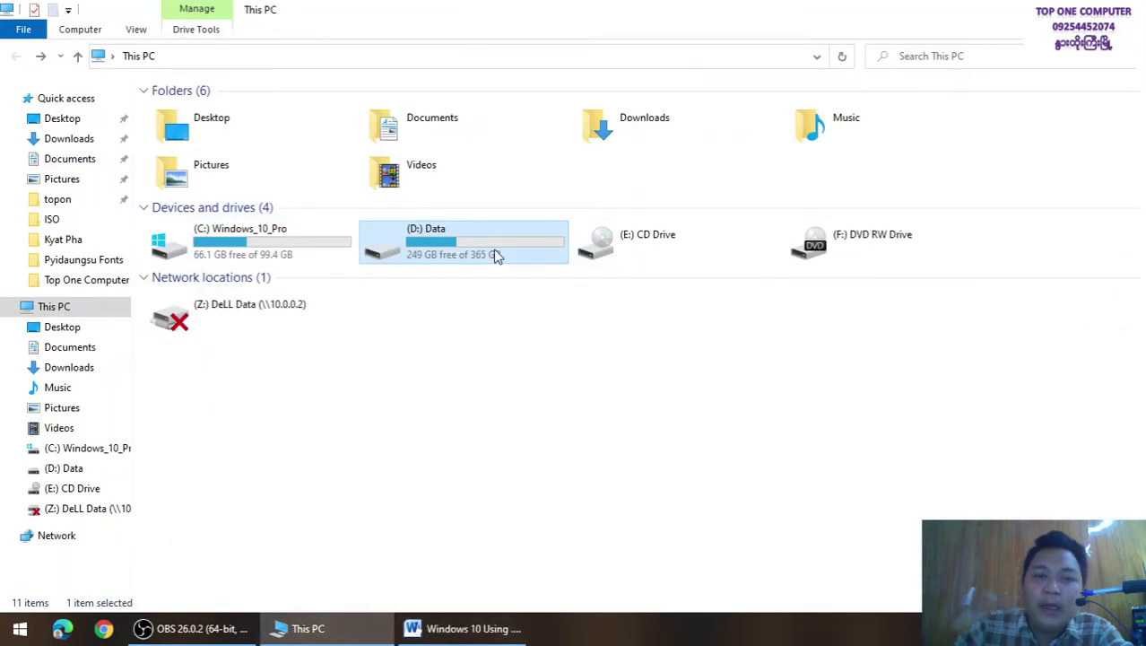
# Create a new folder named "Important Data" on the D: Data drive
pyautogui.doubleClick(402, 237)
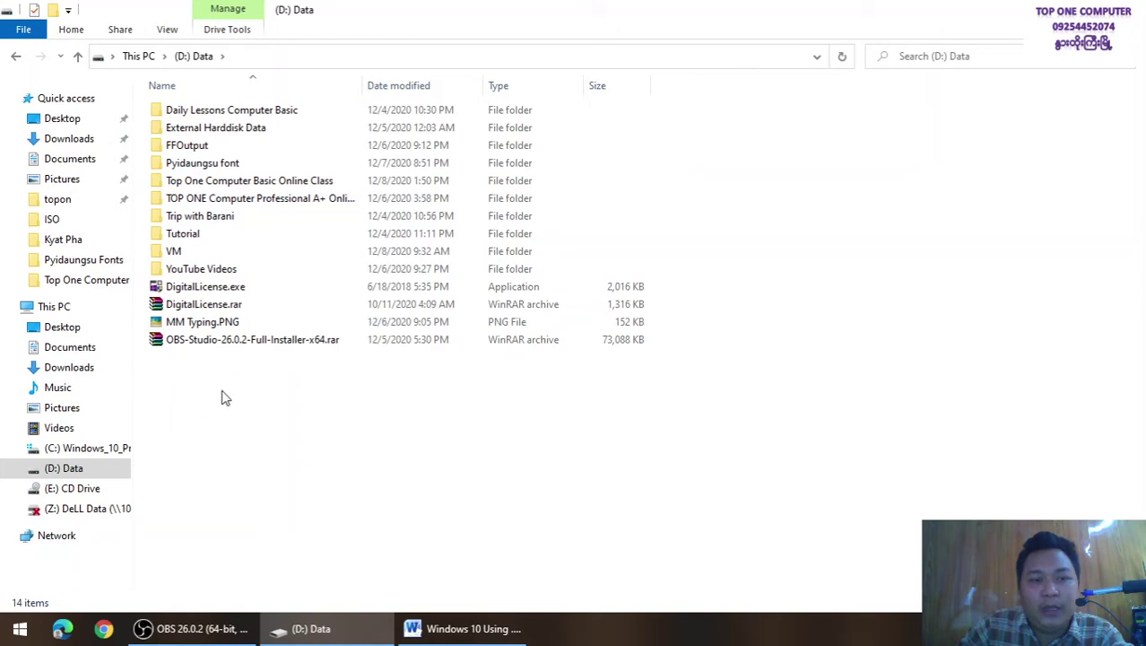
pyautogui.rightClick(321, 395)
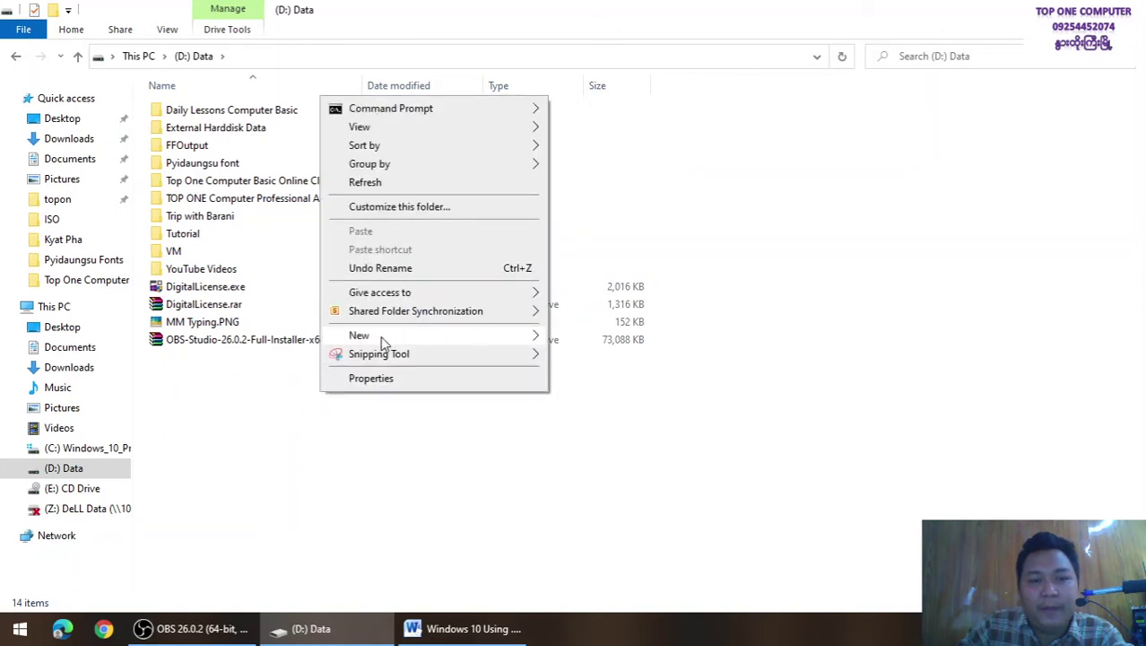
pyautogui.moveTo(383, 342)
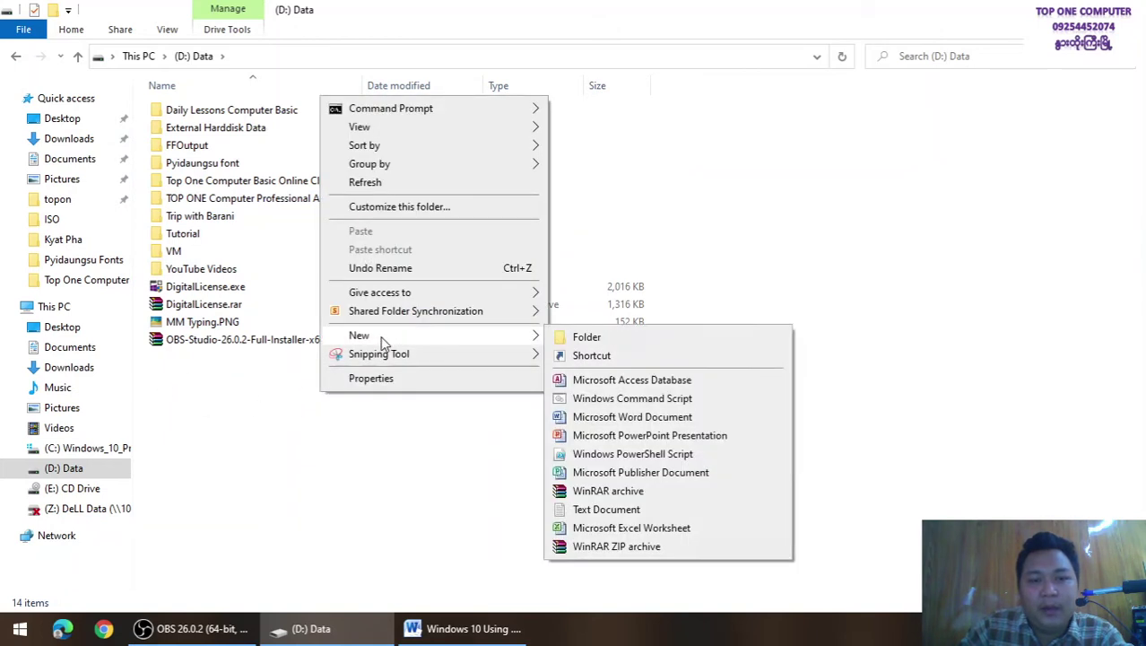
pyautogui.click(586, 337)
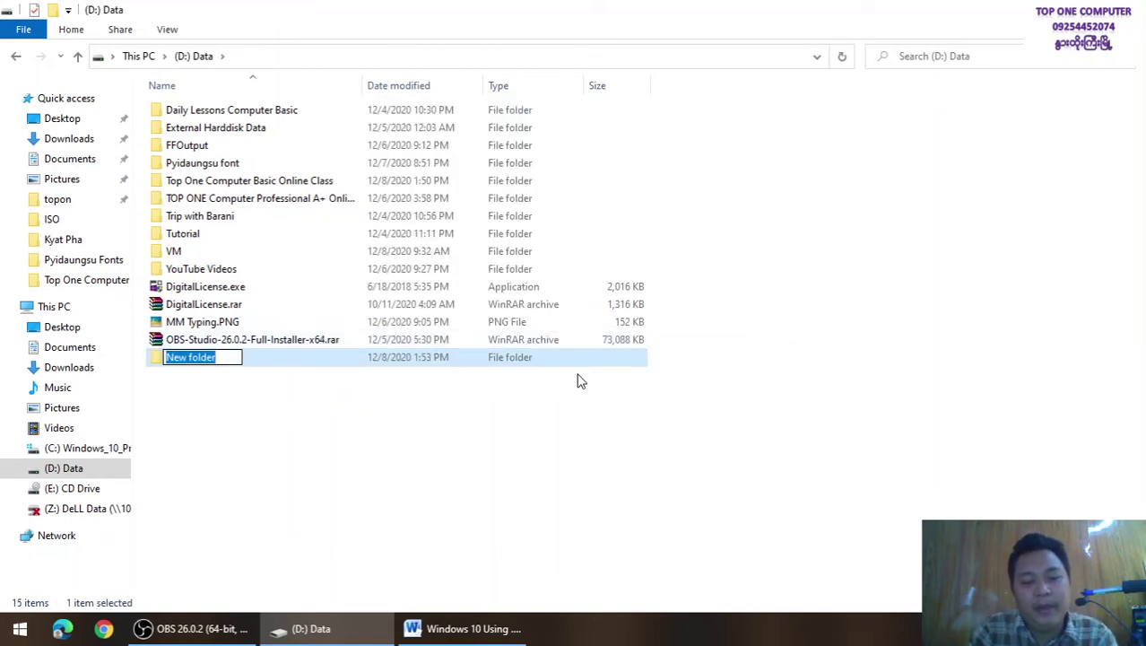
pyautogui.press('BackSpace')
pyautogui.write('Impor')
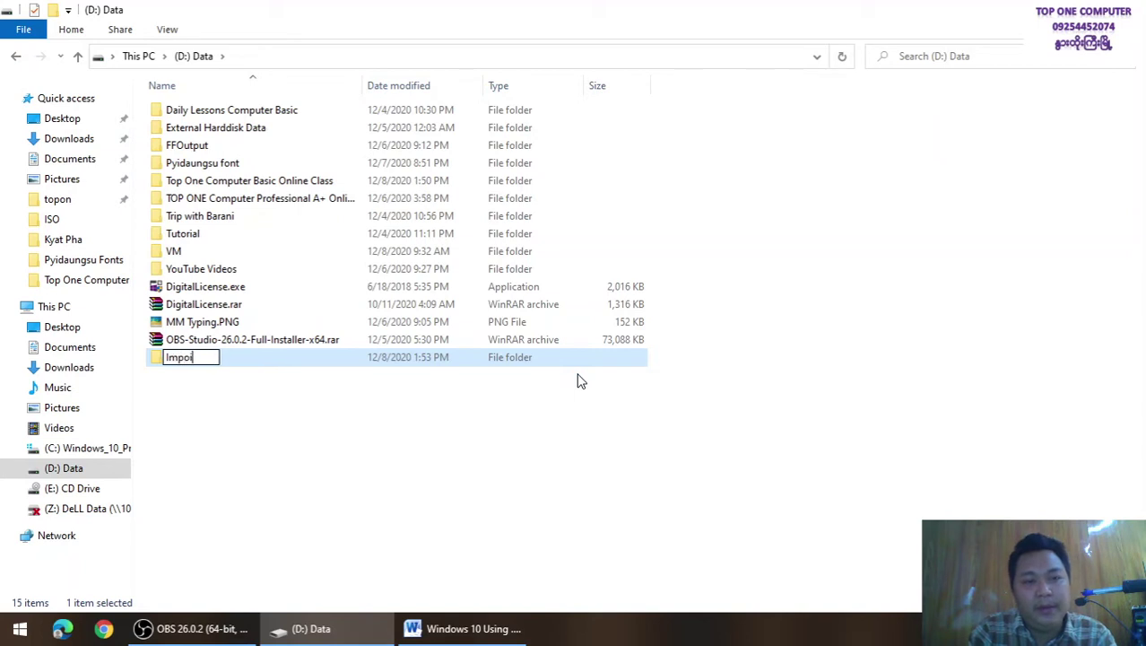
pyautogui.write('tant Dataa')
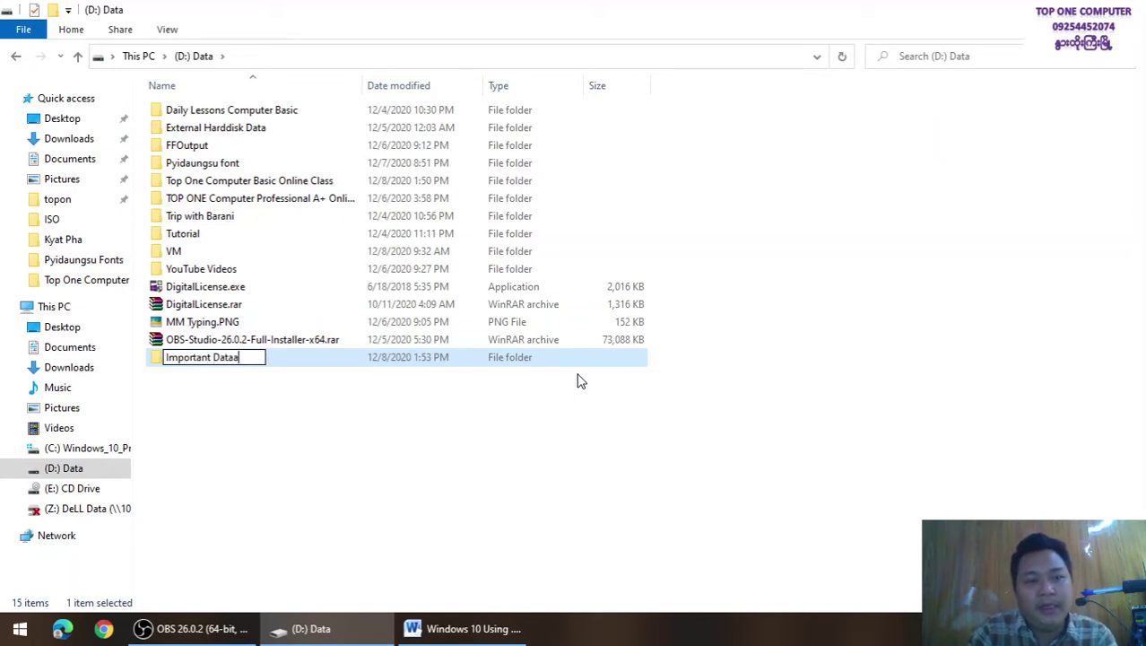
pyautogui.press('BackSpace')
pyautogui.press('Return')
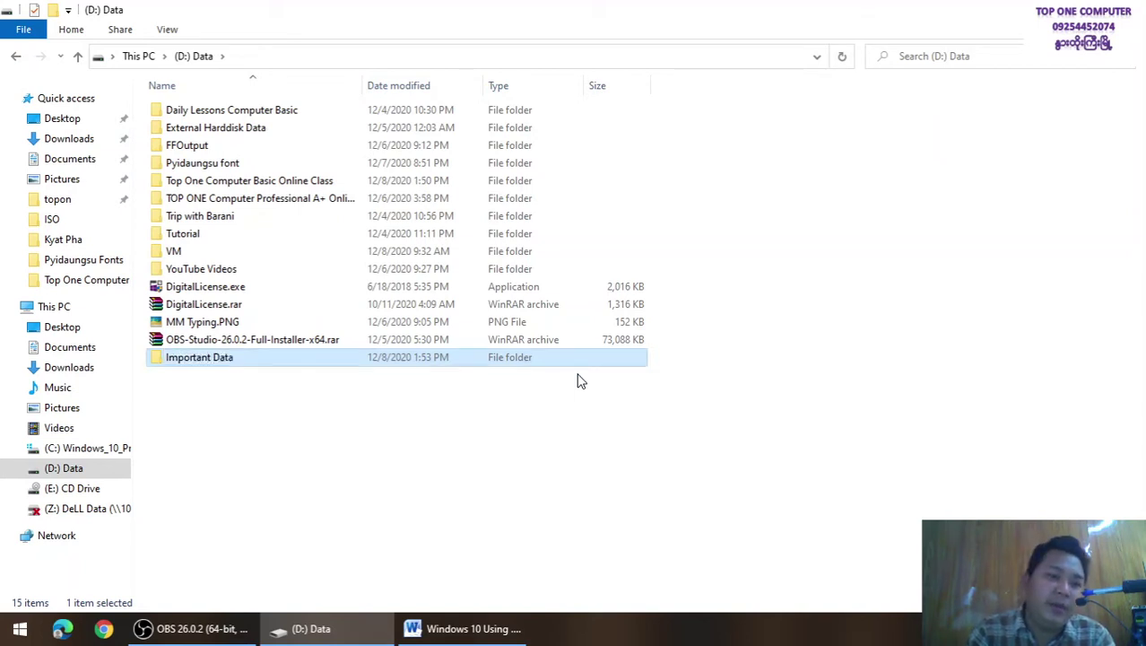
# Open the Important Data folder to view its contents and available context options, and return to the D: Data drive
pyautogui.doubleClick(340, 360)
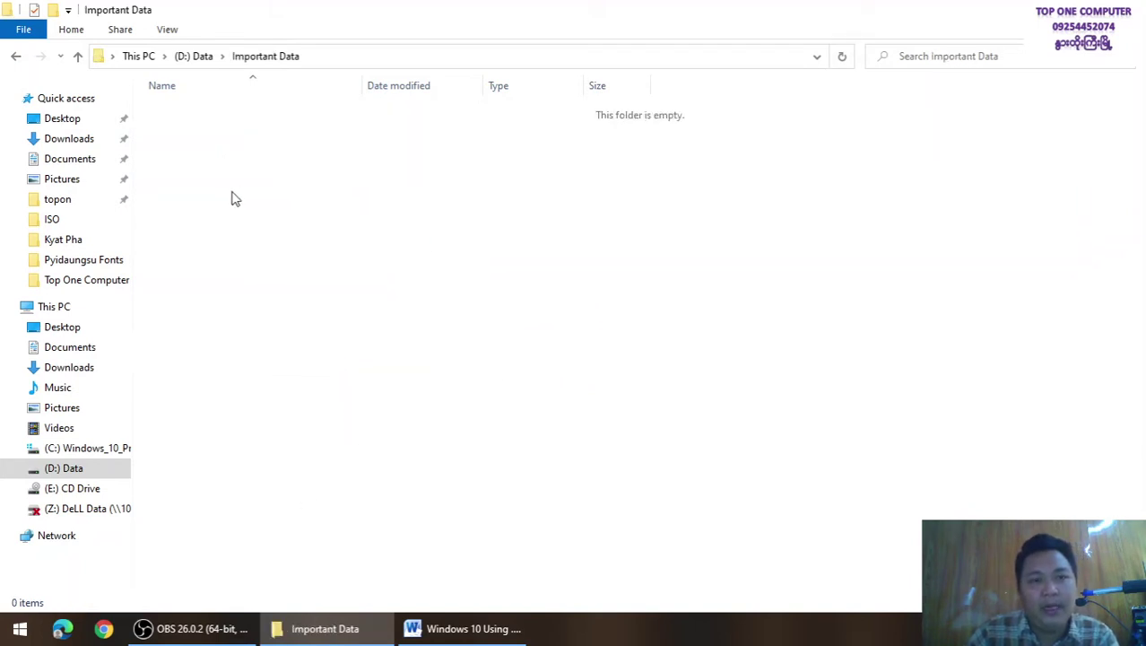
pyautogui.rightClick(215, 158)
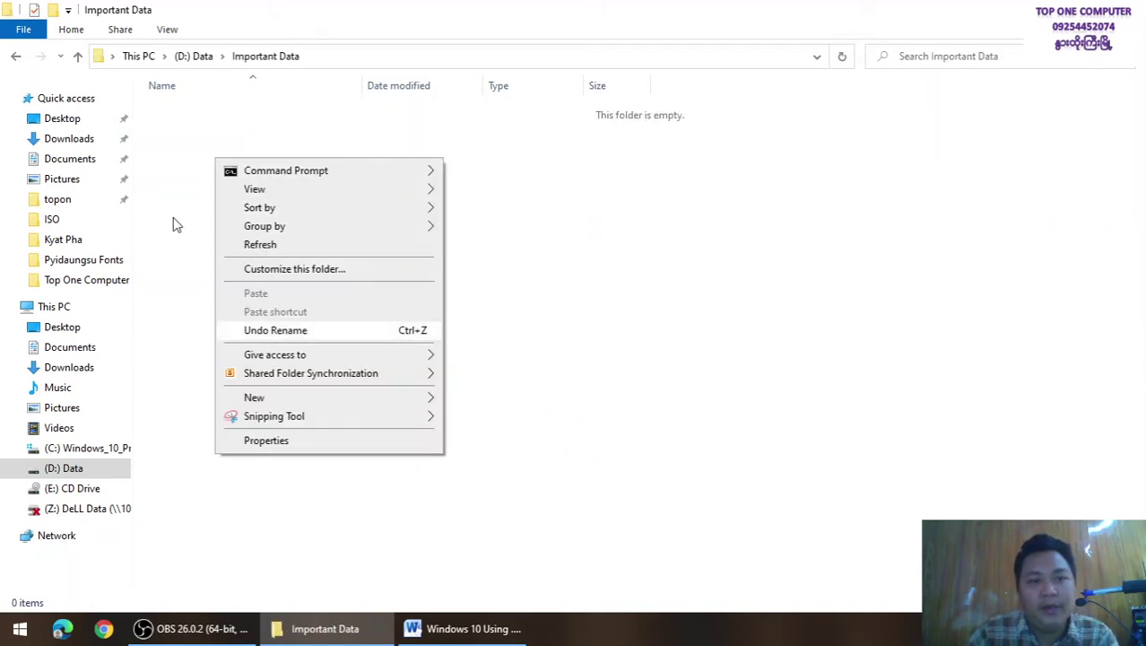
pyautogui.click(784, 261)
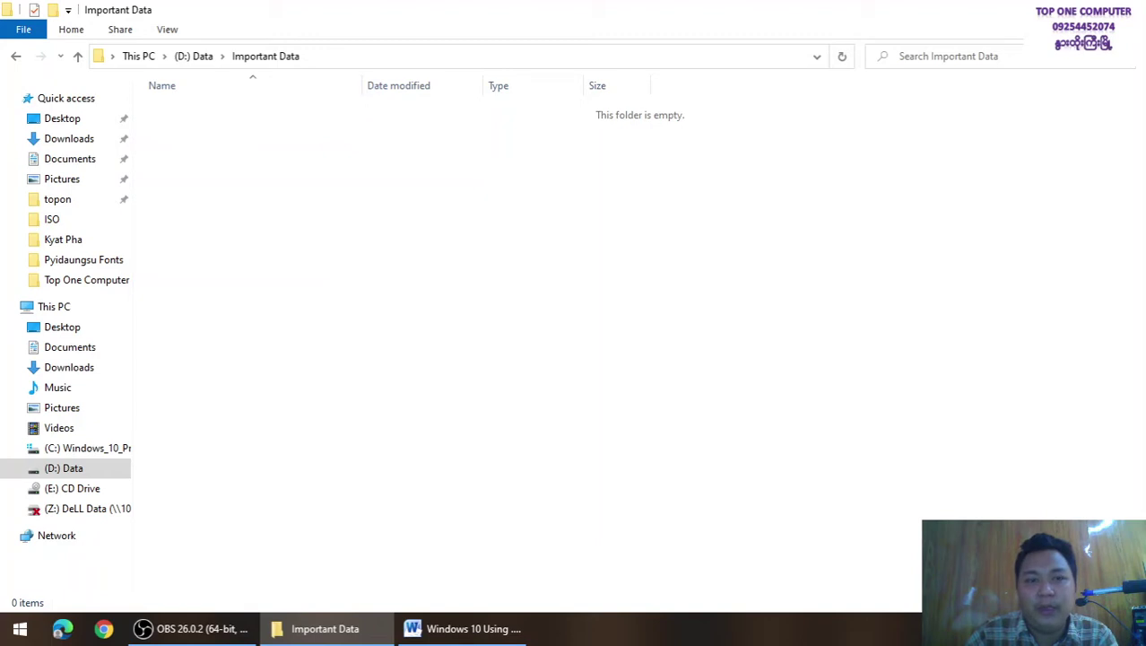
pyautogui.click(18, 57)
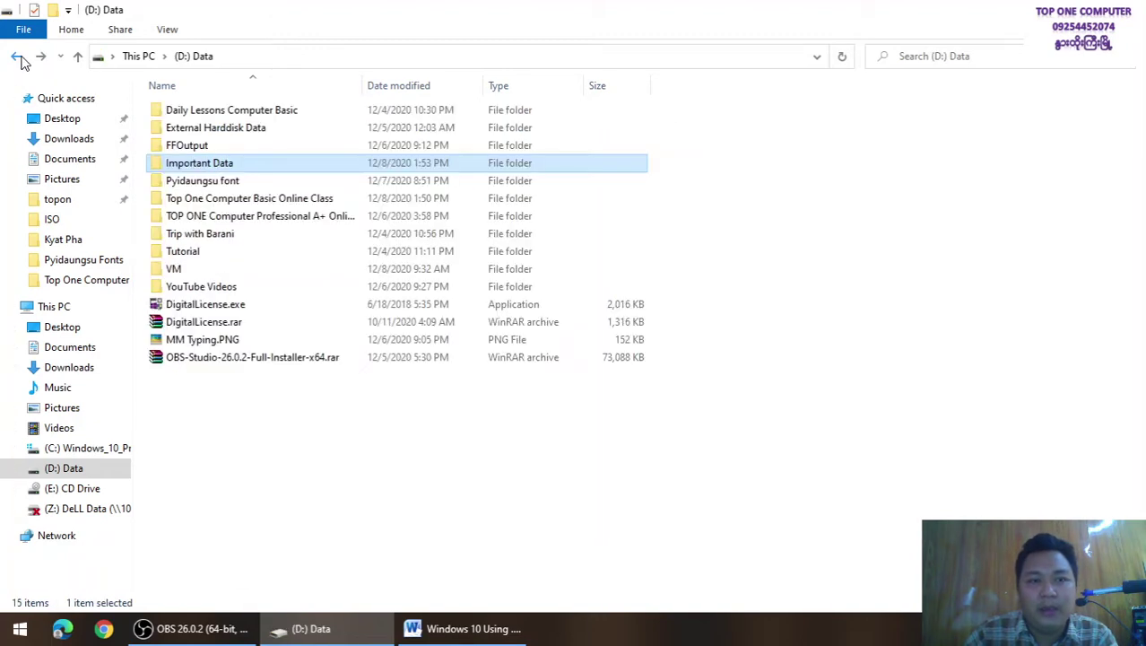
# Switch to the Word document, highlight the "Copy/Paste ( All Select and Custom Select)" and "Cut/Paste" lines in yellow, and return to the D: Data window
pyautogui.click(453, 632)
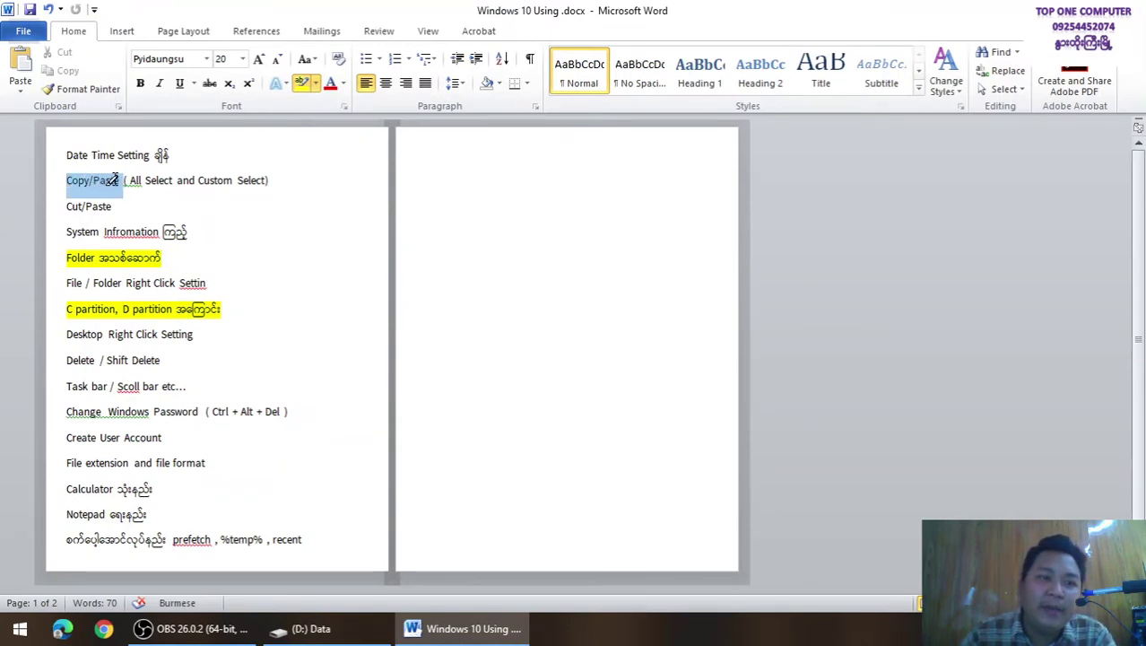
pyautogui.moveTo(115, 180); pyautogui.dragTo(273, 180)
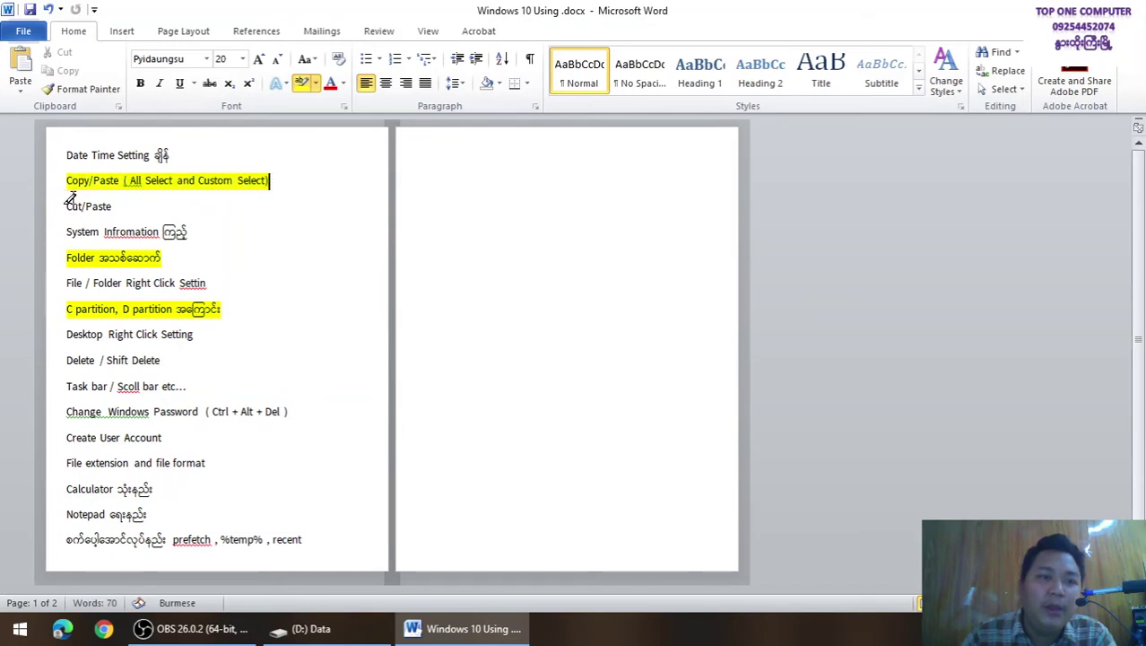
pyautogui.moveTo(68, 202); pyautogui.dragTo(134, 207)
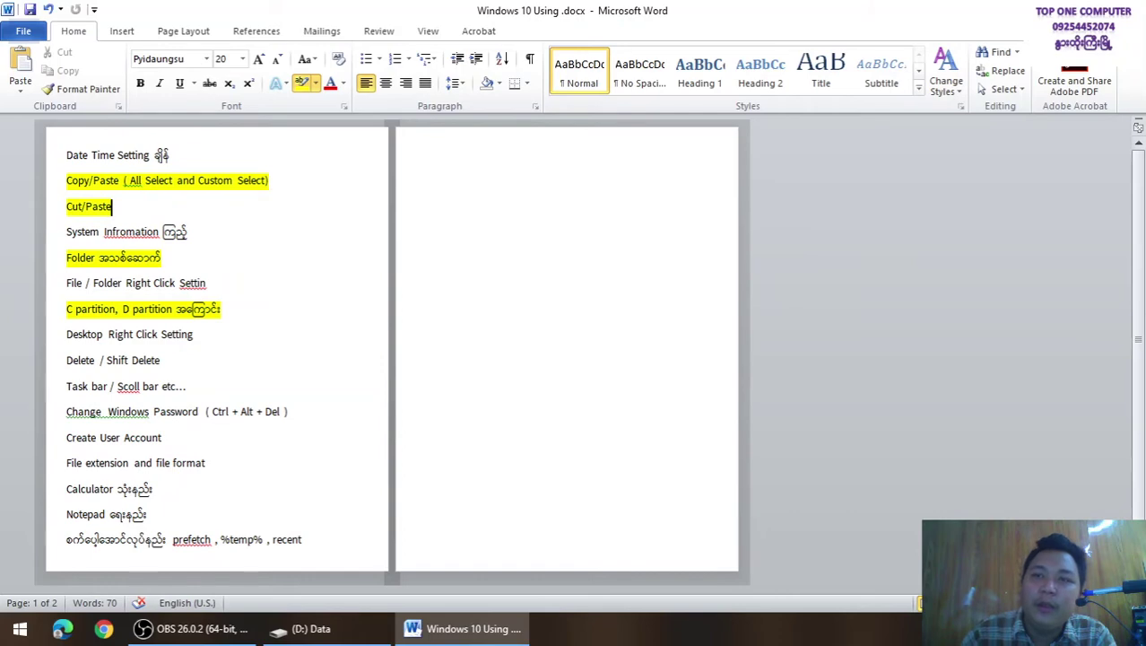
pyautogui.hotkey('alt', 'Tab')
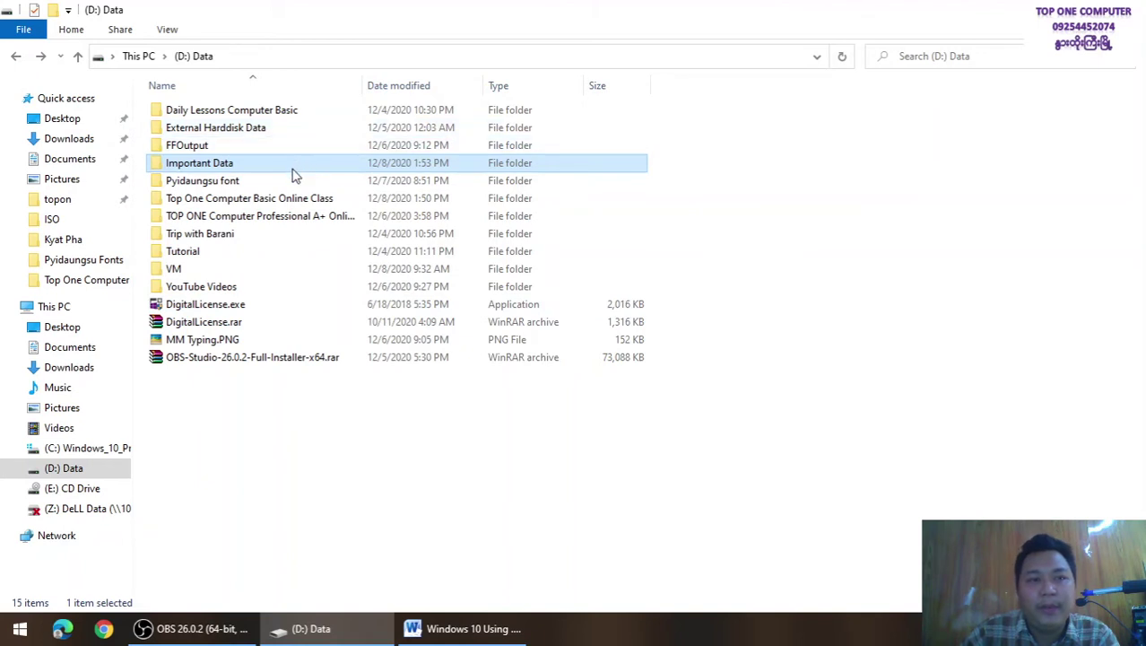
# Set the External Harddisk Data folder as hidden, applying the change to its subfolders and files, and minimize the progress window
pyautogui.click(224, 345)
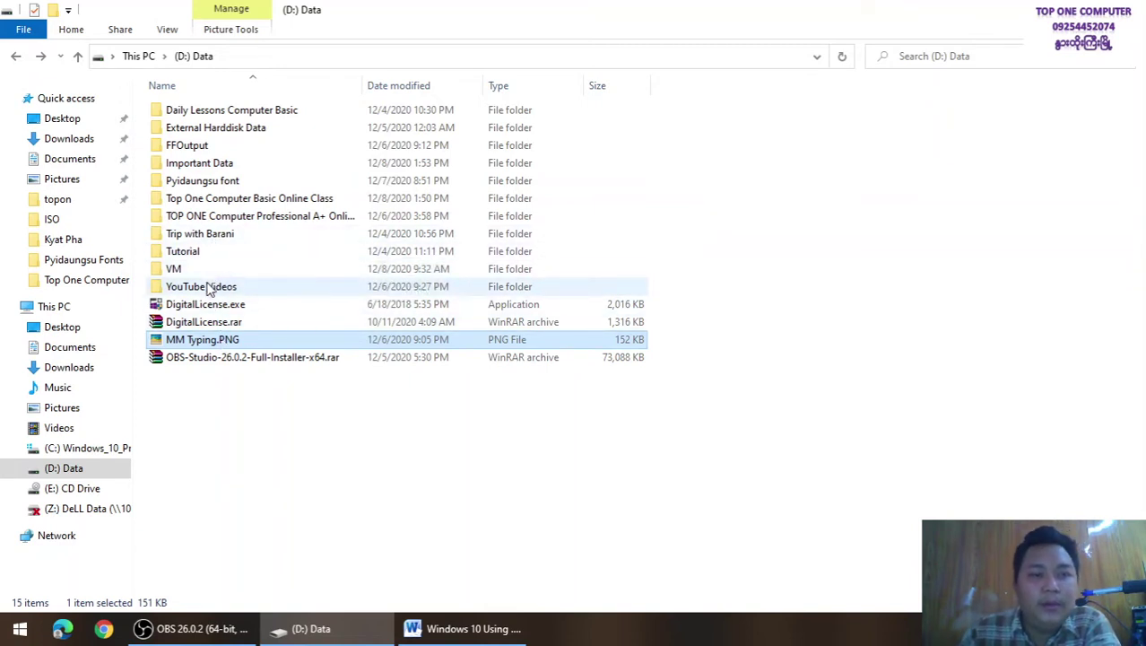
pyautogui.click(238, 130)
pyautogui.rightClick(239, 130)
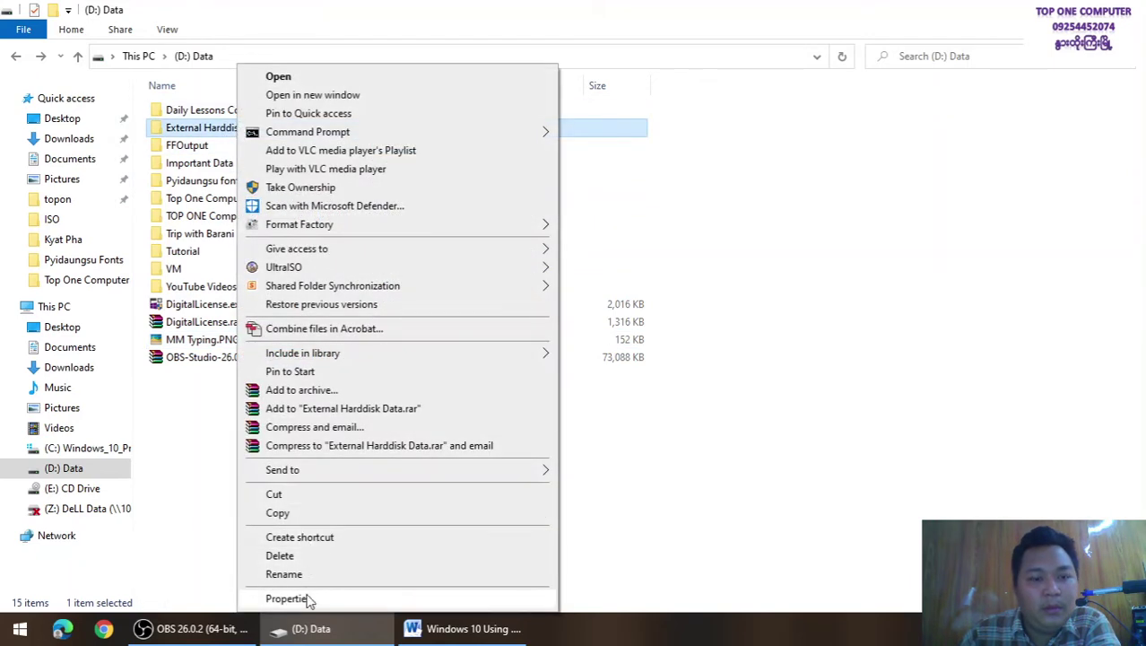
pyautogui.click(305, 599)
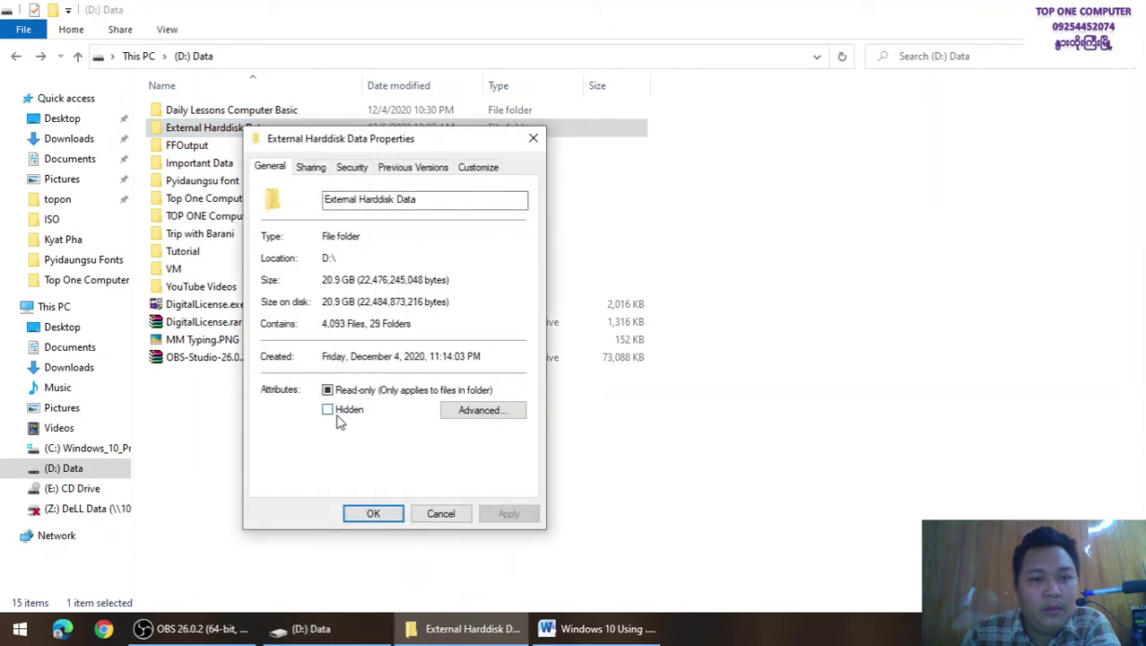
pyautogui.click(330, 411)
pyautogui.click(374, 513)
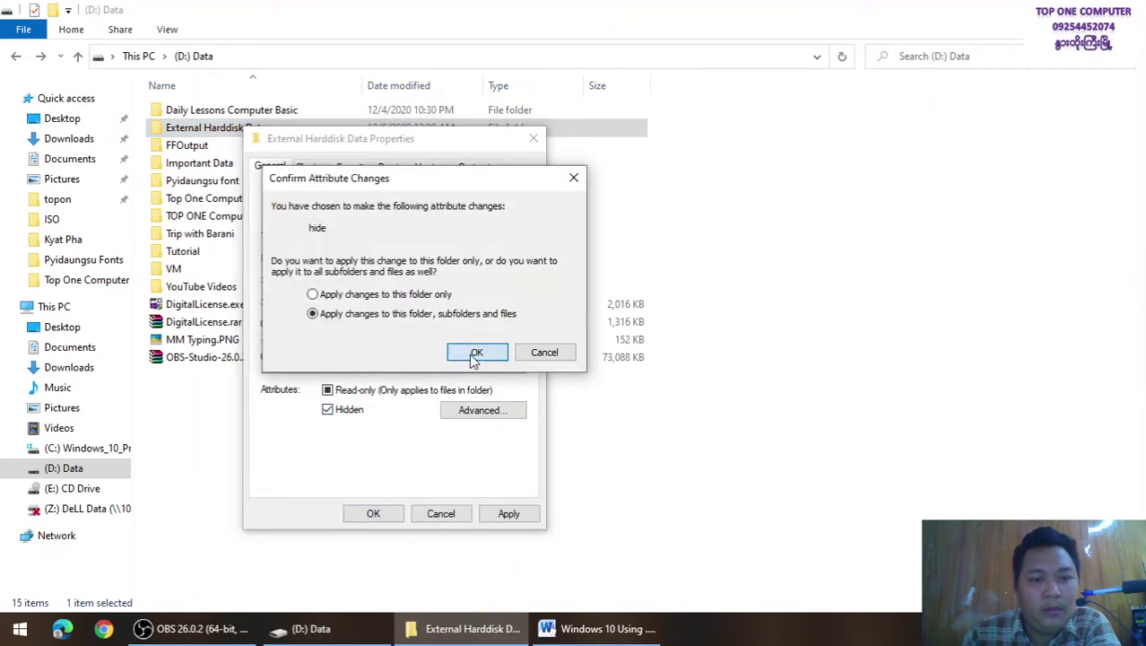
pyautogui.click(474, 354)
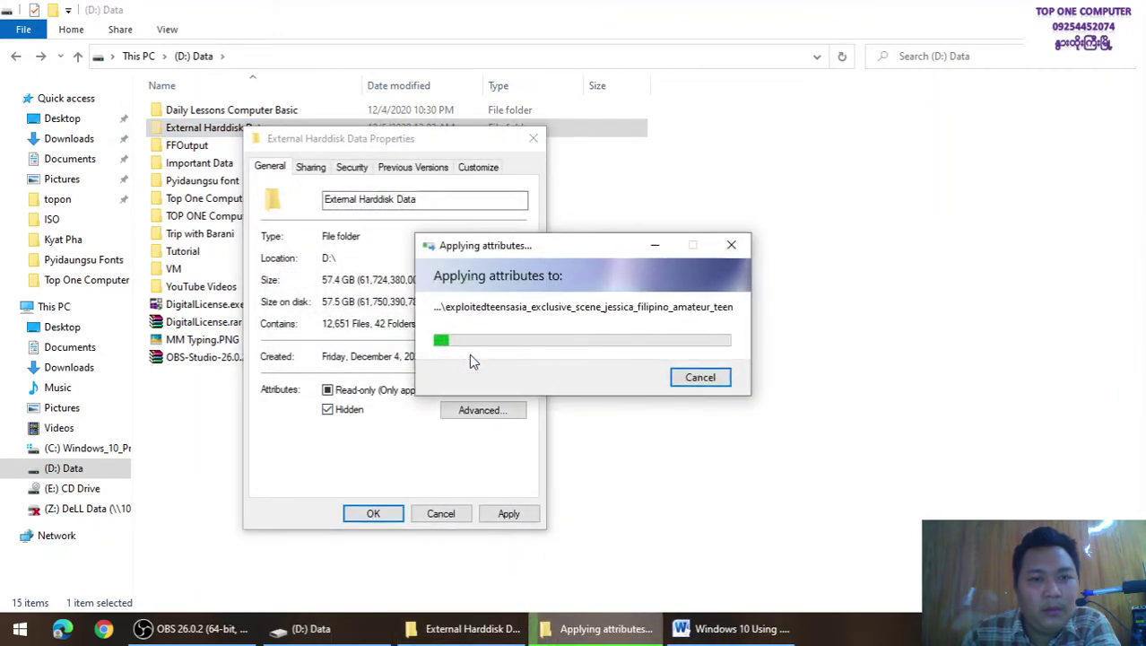
pyautogui.click(654, 245)
# Copy the "Introduction to Microsoft Office Word.PNG" image from Daily Lessons Computer Basic > MS Word Lessons > Word Lessons Photo
pyautogui.click(243, 111)
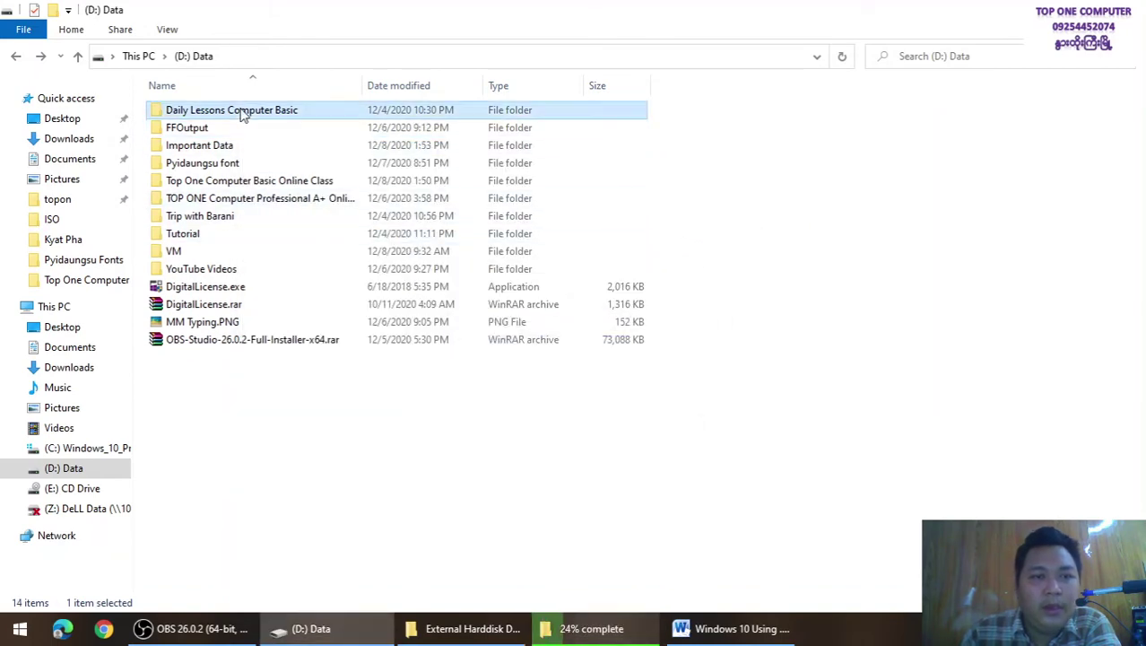
pyautogui.doubleClick(244, 111)
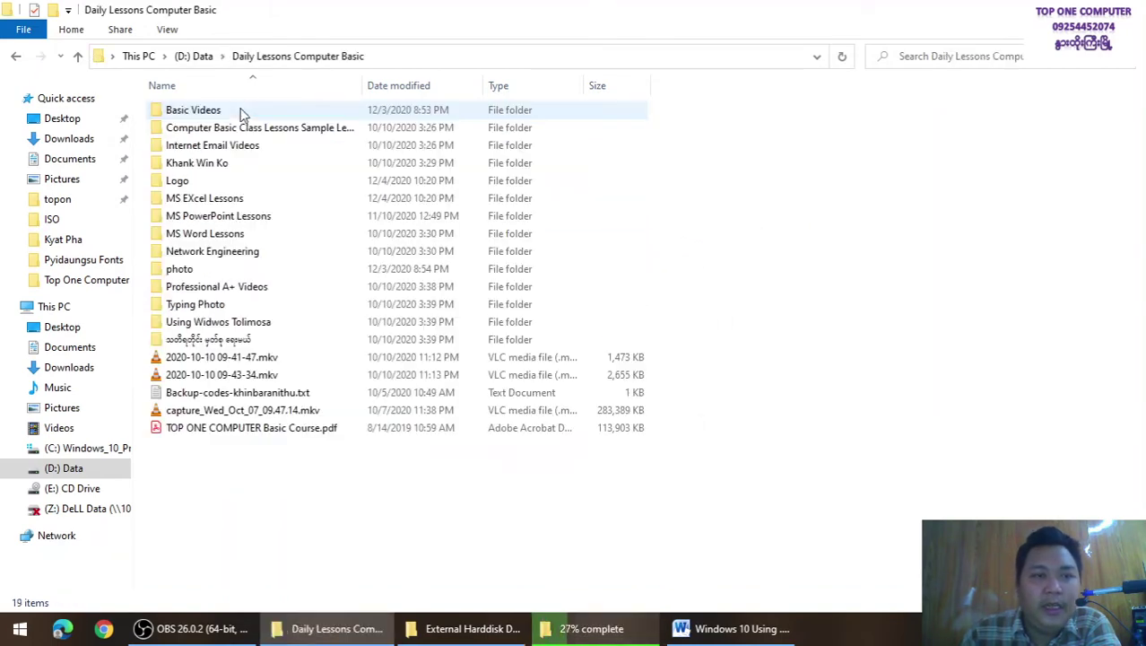
pyautogui.click(234, 433)
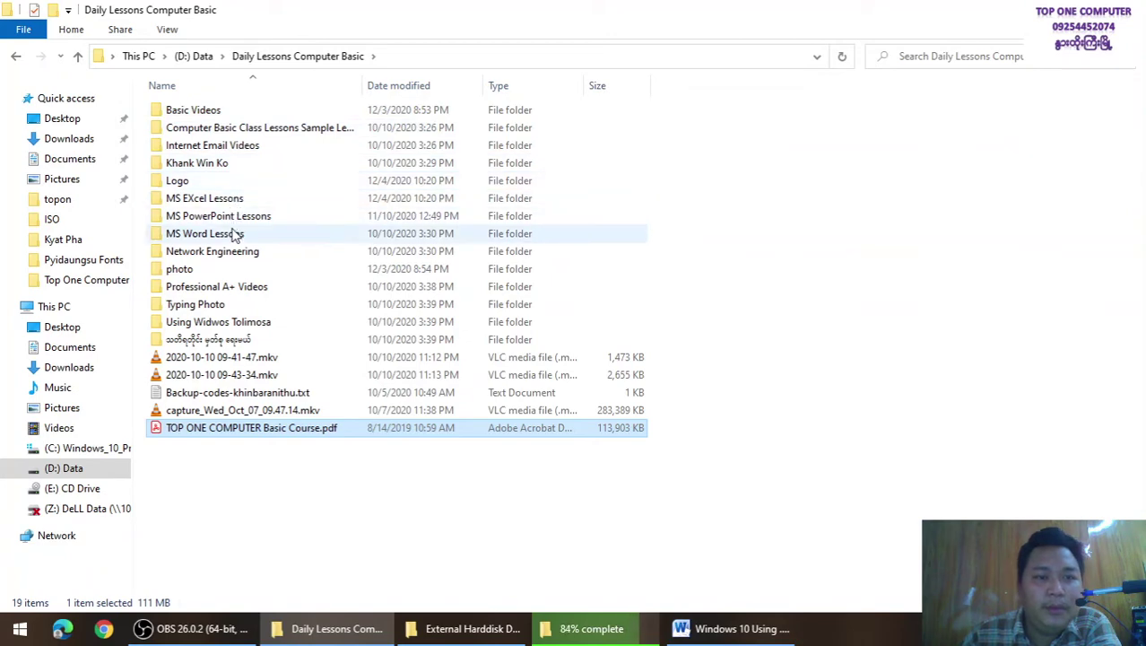
pyautogui.doubleClick(235, 234)
pyautogui.click(238, 113)
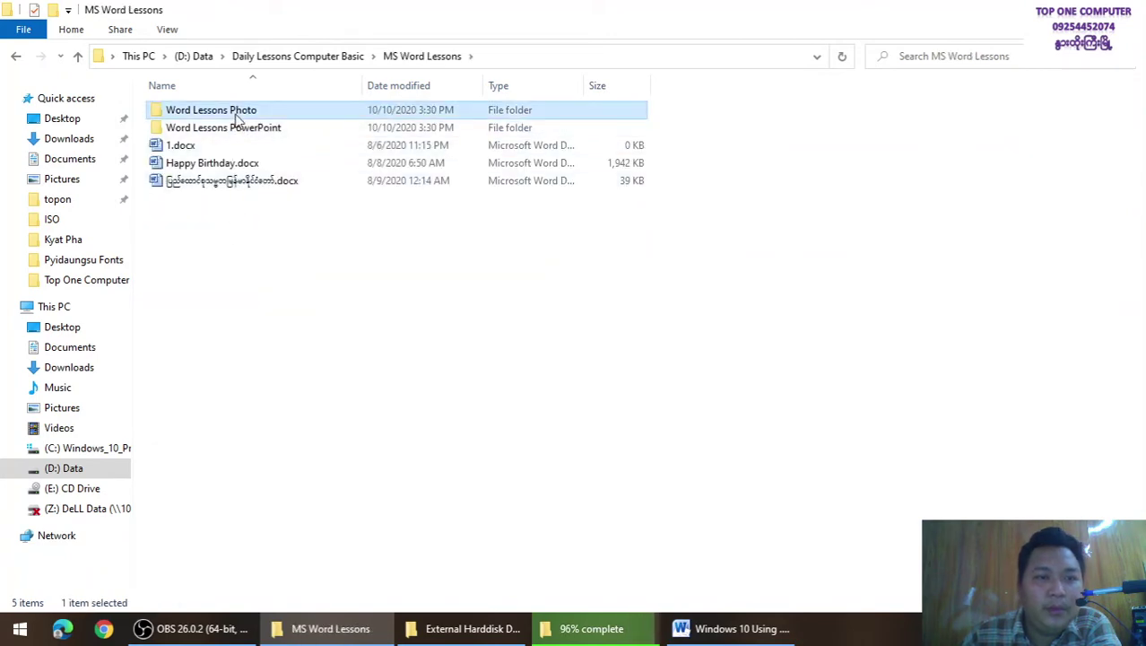
pyautogui.doubleClick(237, 116)
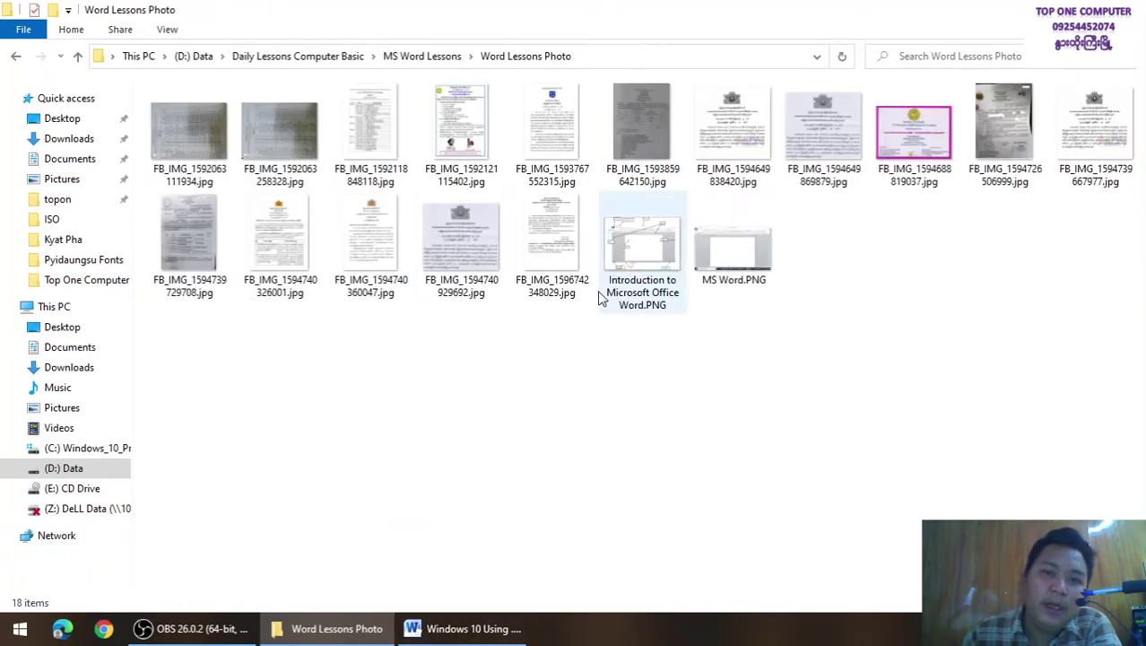
pyautogui.click(656, 257)
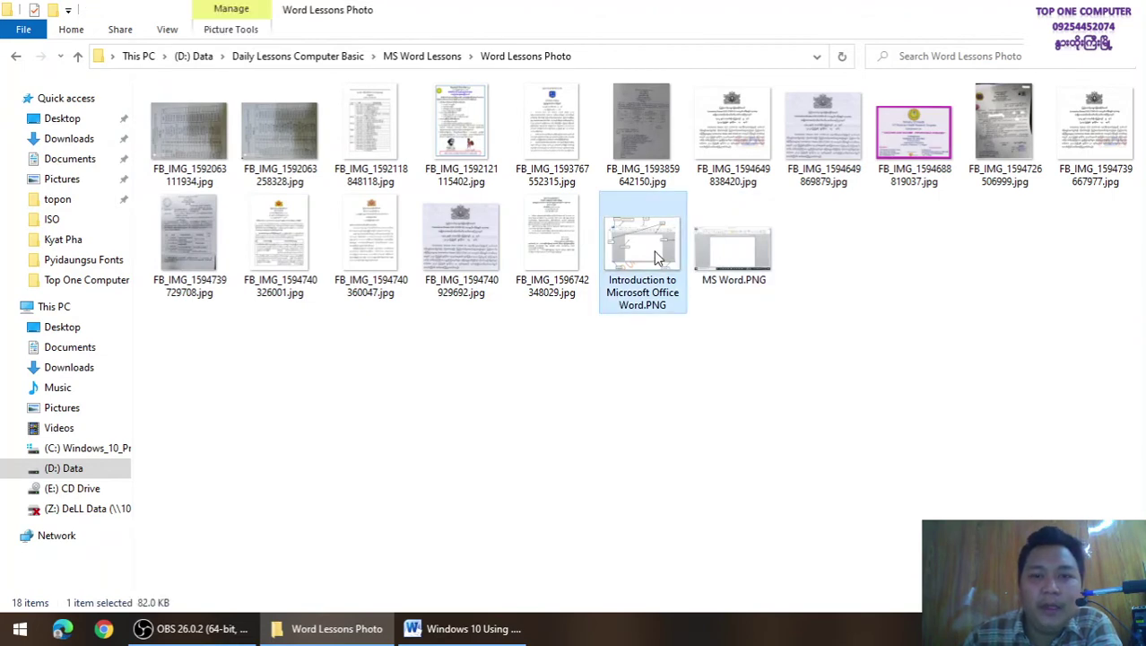
pyautogui.rightClick(655, 257)
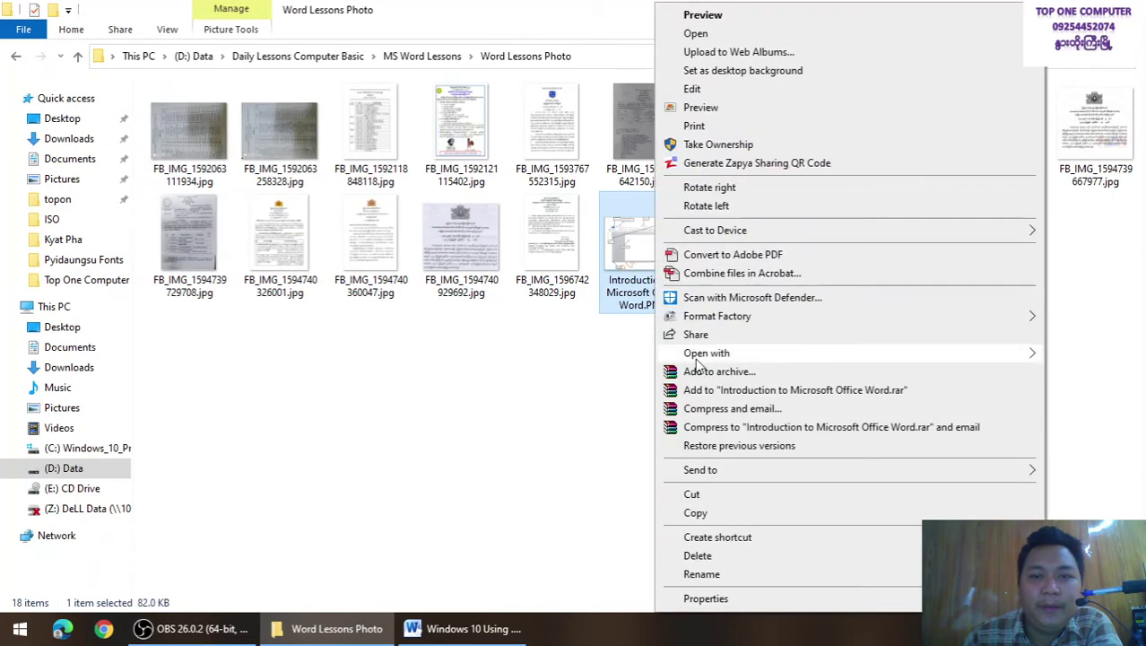
pyautogui.click(718, 513)
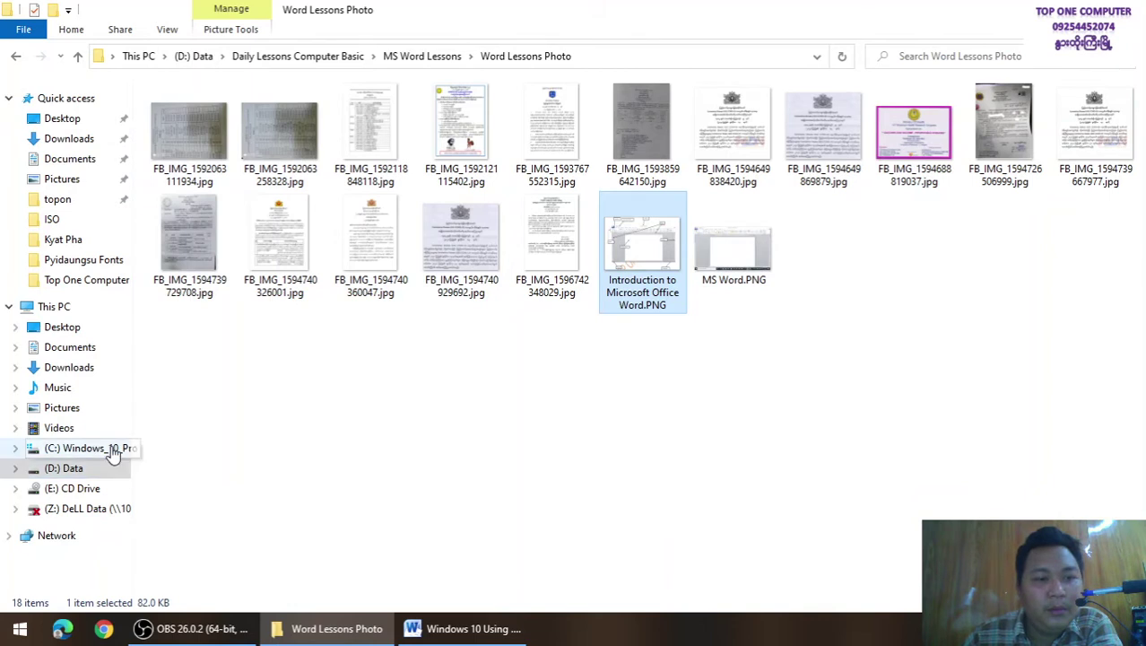
# Paste the copied image into the Important Data folder on the D: Data drive
pyautogui.click(81, 310)
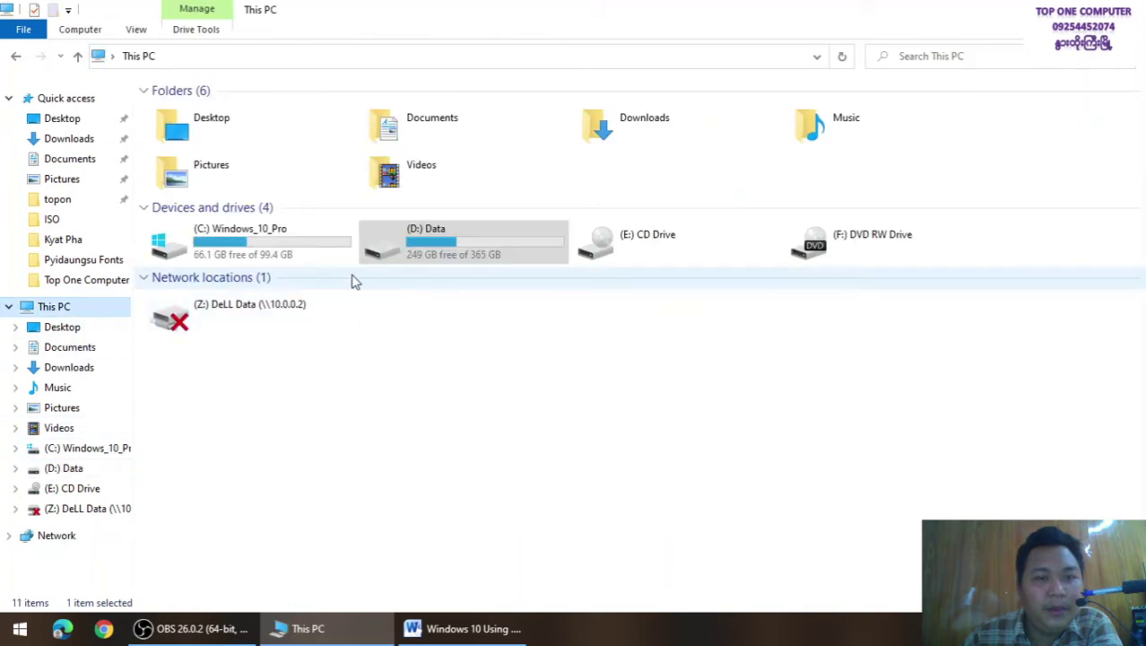
pyautogui.doubleClick(402, 257)
pyautogui.doubleClick(237, 146)
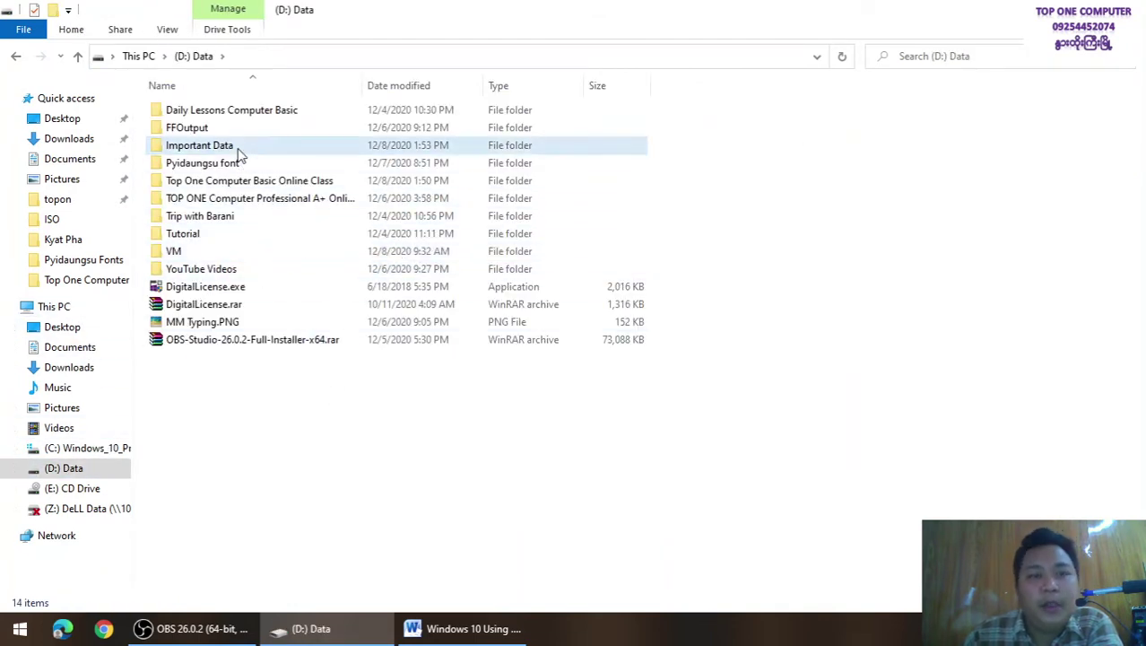
pyautogui.rightClick(245, 184)
pyautogui.click(286, 318)
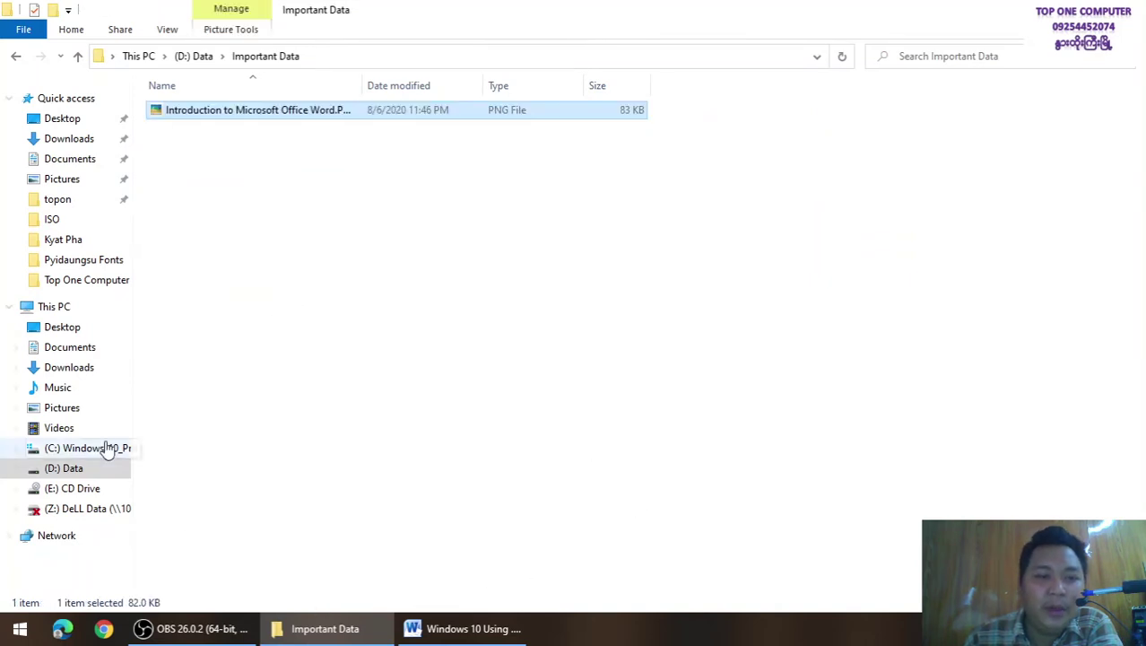
pyautogui.click(474, 238)
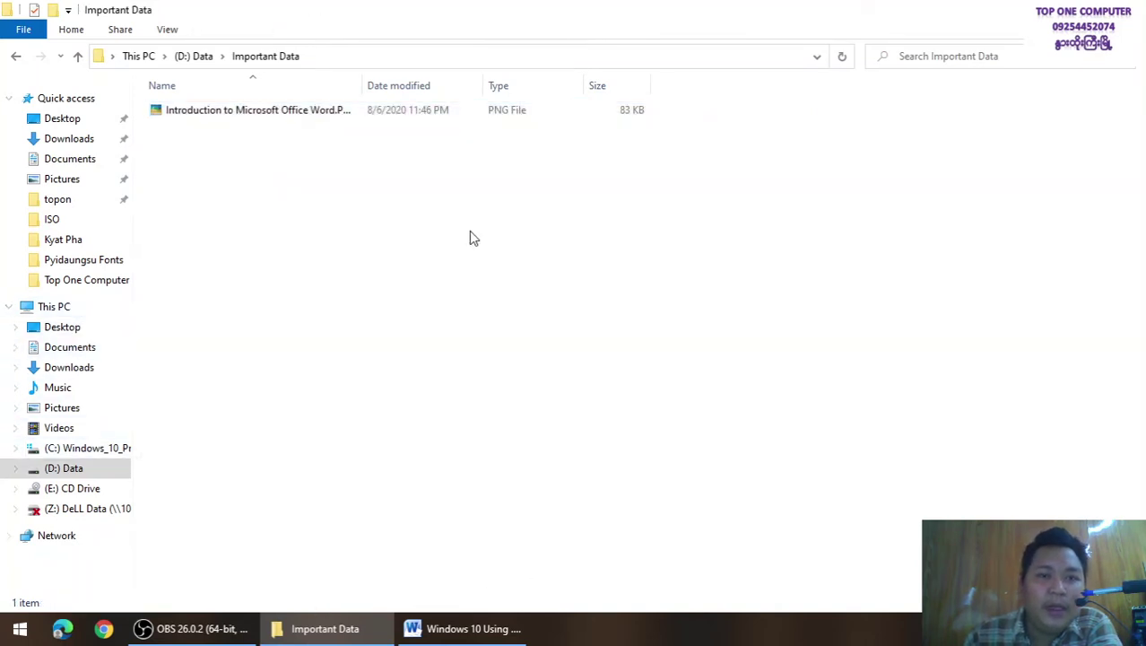
# Open a second File Explorer window and go to the D: Data drive in it
pyautogui.click(325, 628)
pyautogui.click(296, 628)
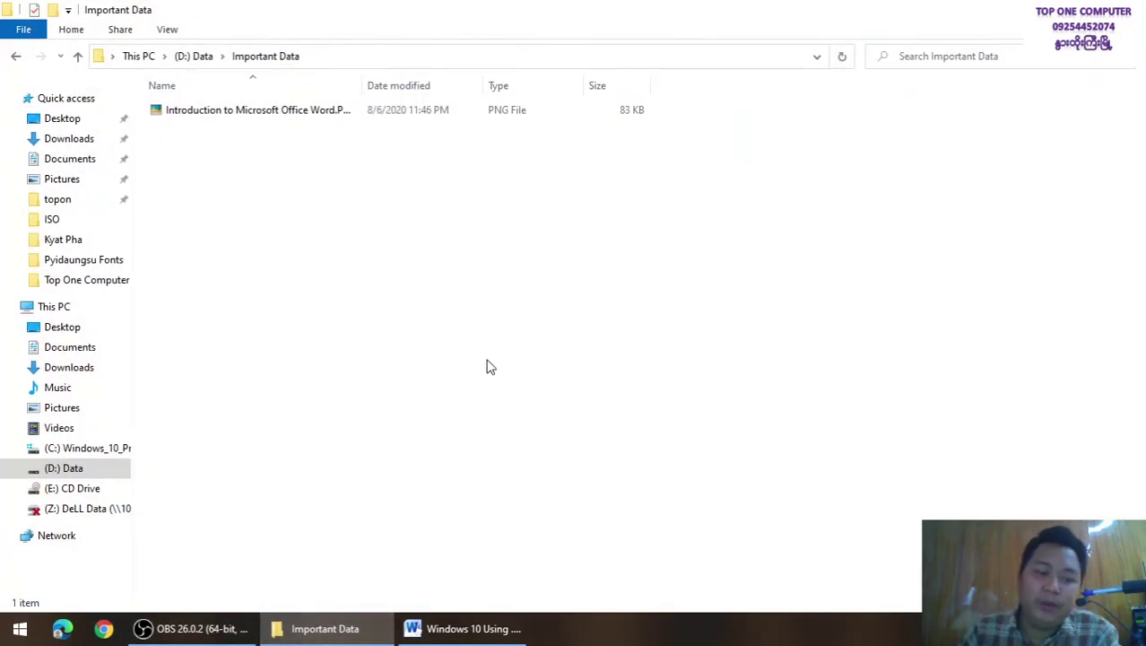
pyautogui.press('super+e')
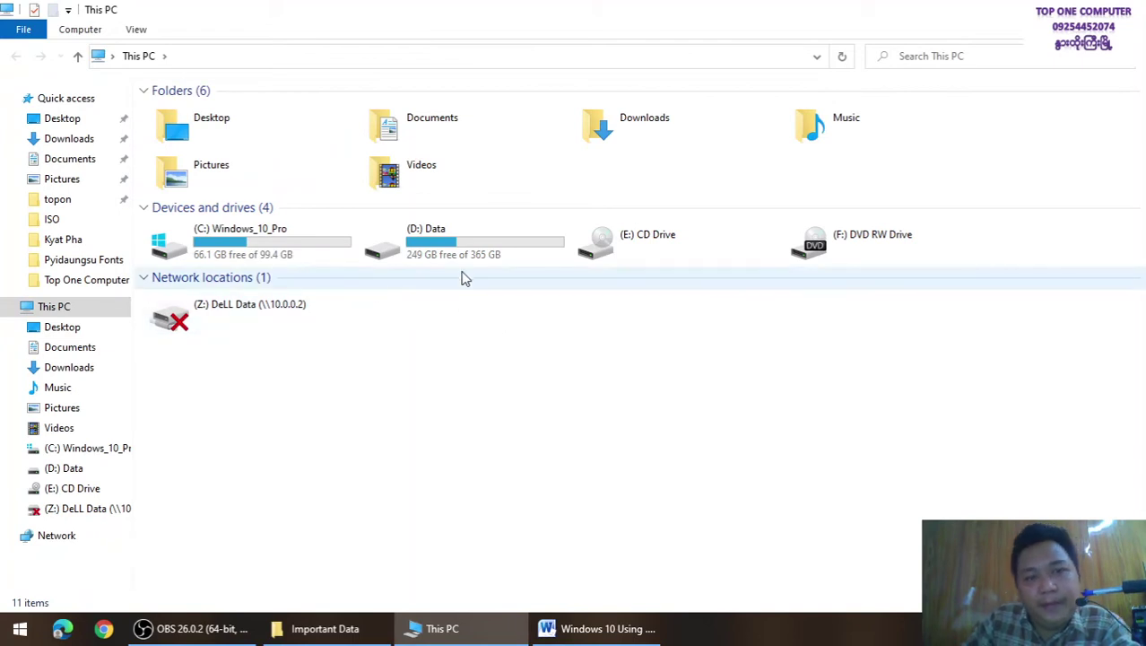
pyautogui.doubleClick(466, 255)
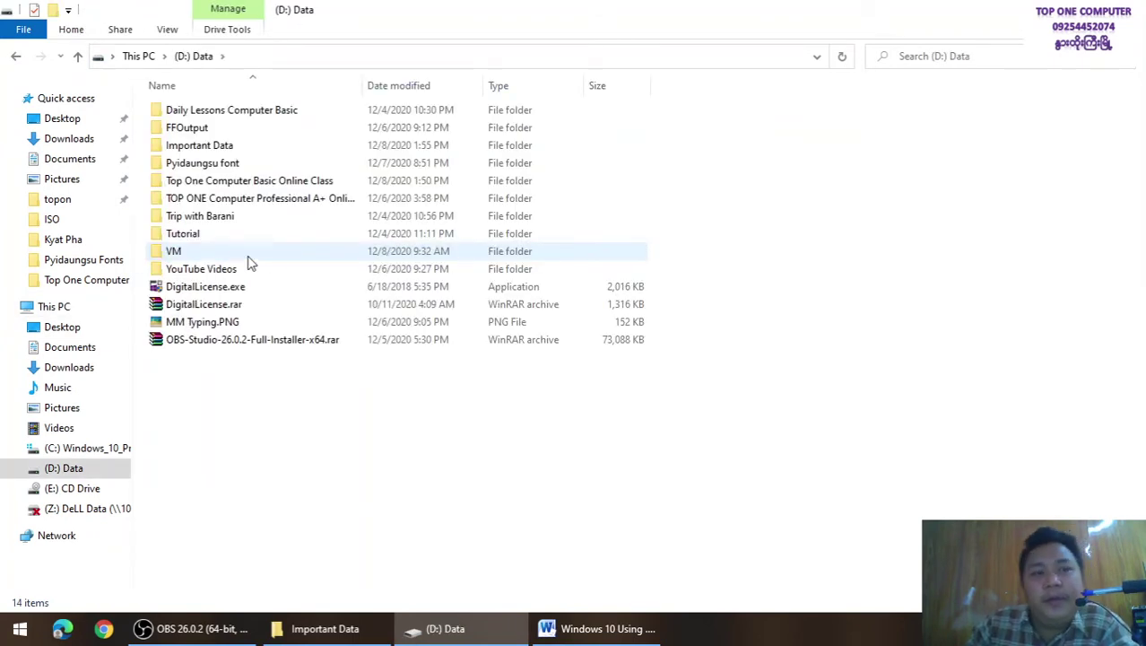
# Copy all images from the Daily Lessons Computer Basic > MS Word Lessons > Word Lessons Photo folder
pyautogui.doubleClick(234, 112)
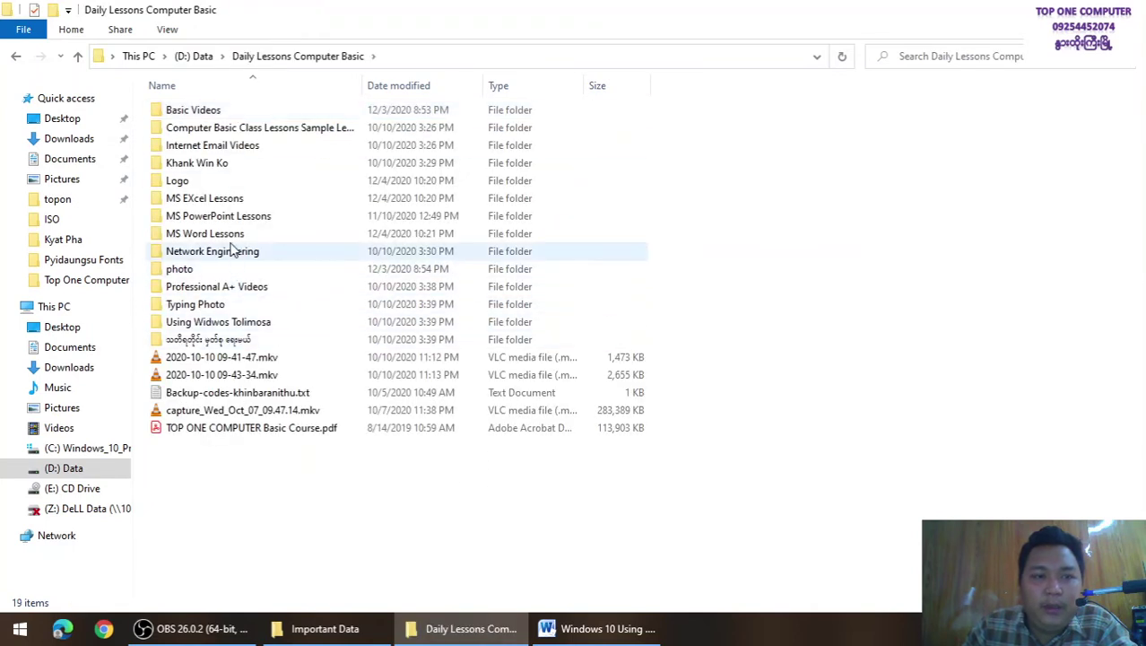
pyautogui.doubleClick(234, 235)
pyautogui.doubleClick(235, 109)
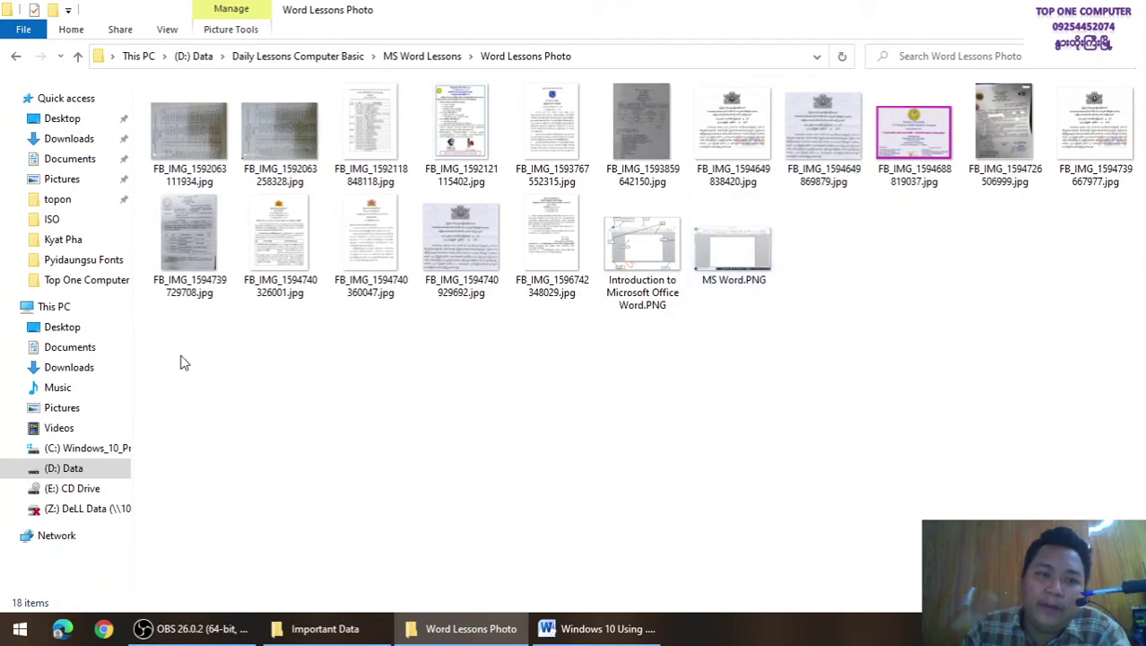
pyautogui.moveTo(180, 356); pyautogui.dragTo(1079, 162)
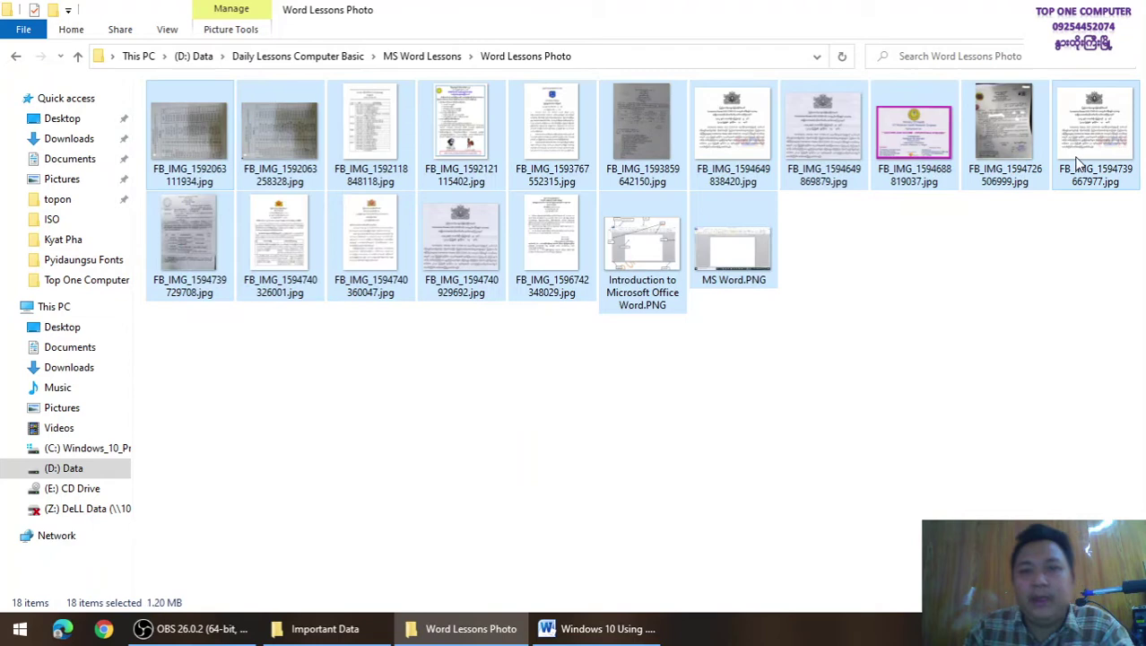
pyautogui.rightClick(737, 149)
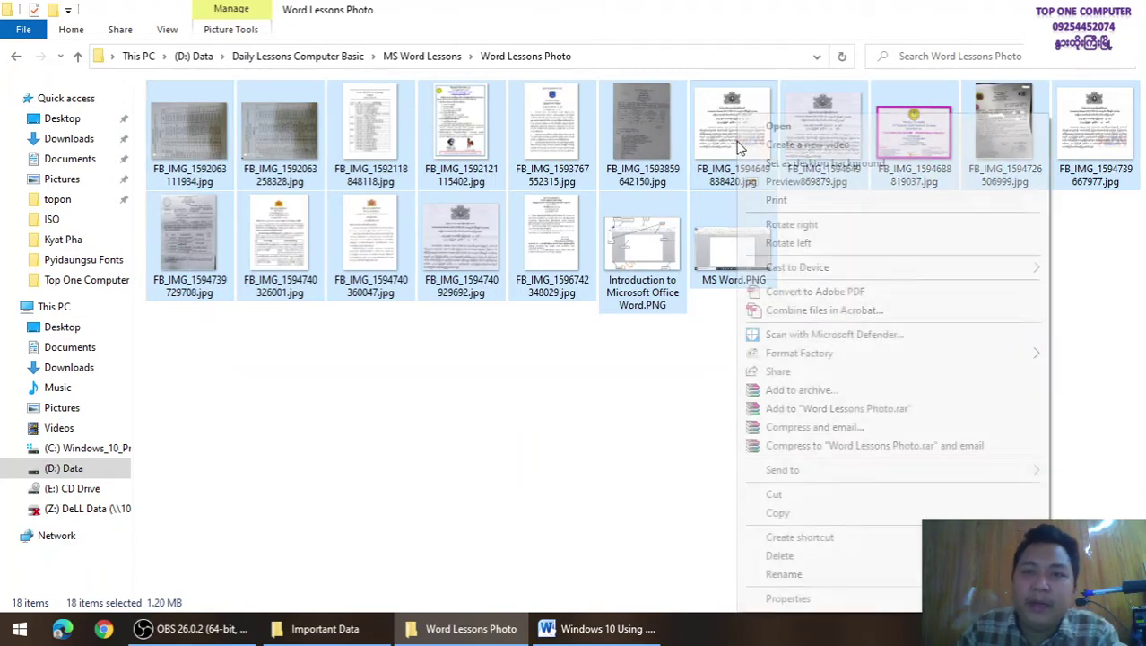
pyautogui.click(776, 515)
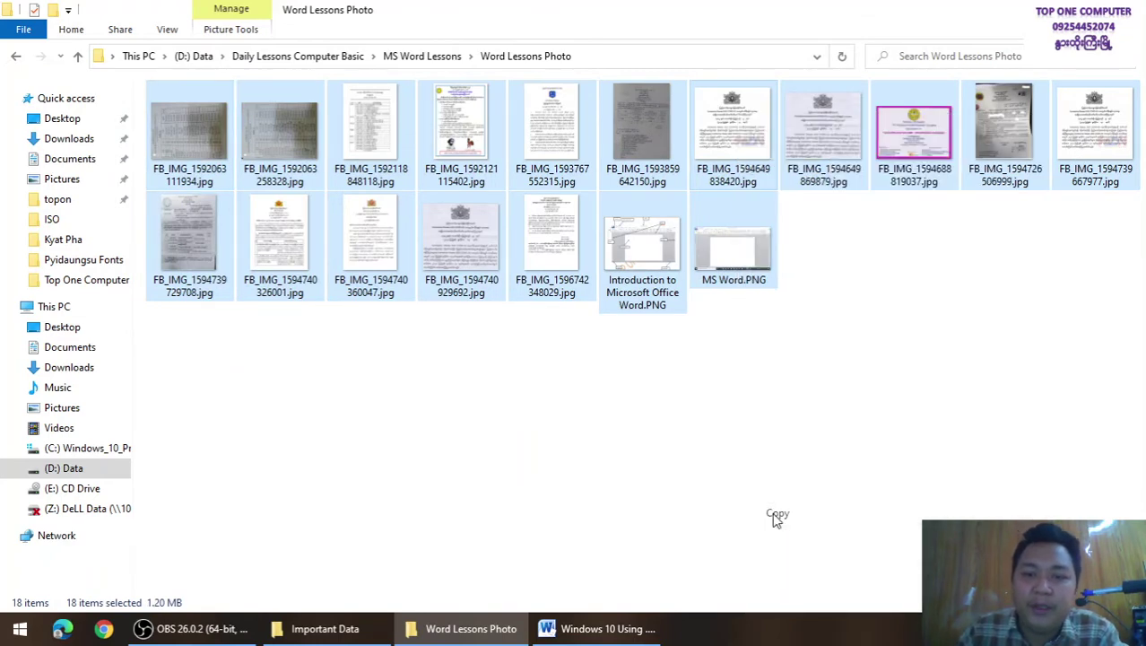
# Paste the copied images into the Important Data folder, replacing the existing "Introduction to Microsoft Office Word.PNG" file
pyautogui.click(321, 633)
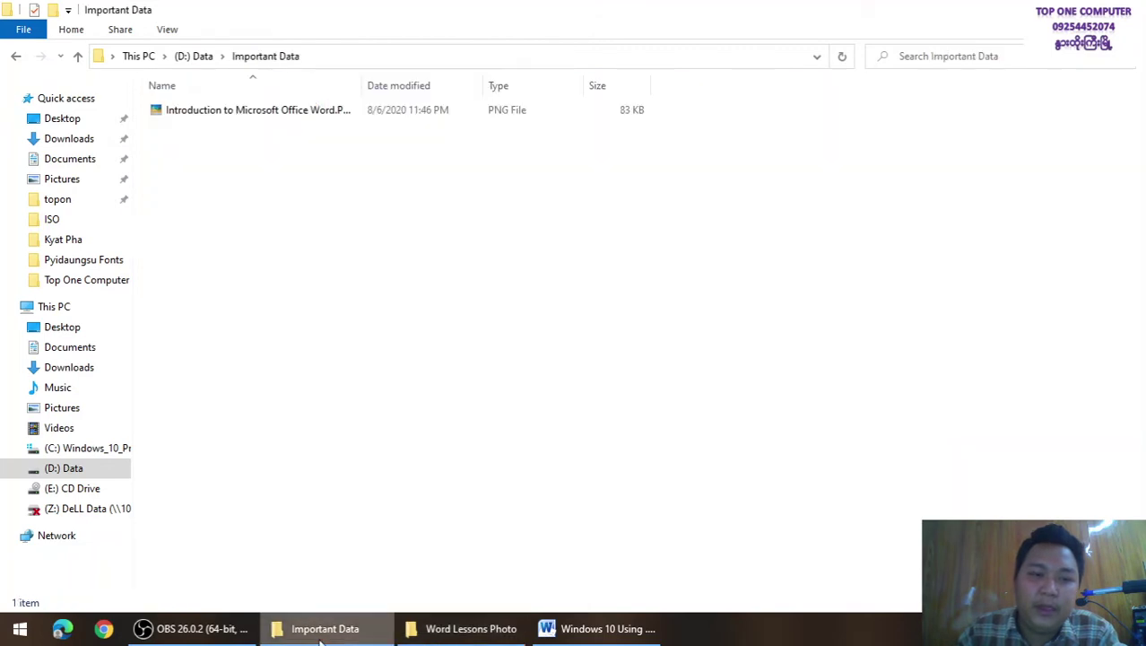
pyautogui.rightClick(296, 279)
pyautogui.click(341, 409)
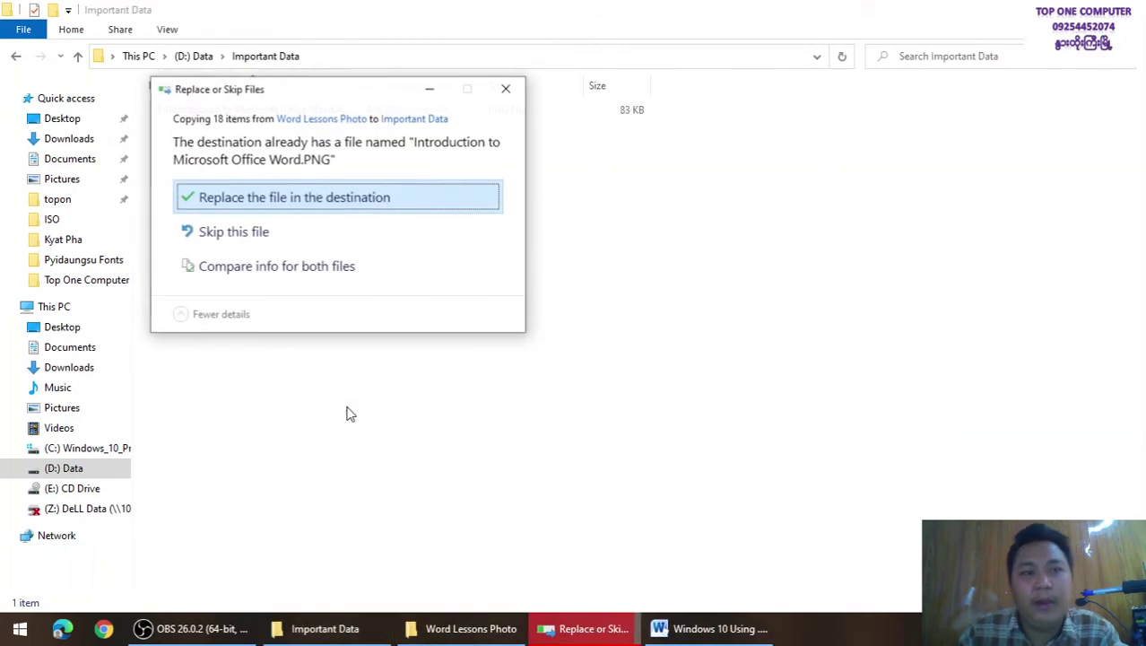
pyautogui.click(350, 206)
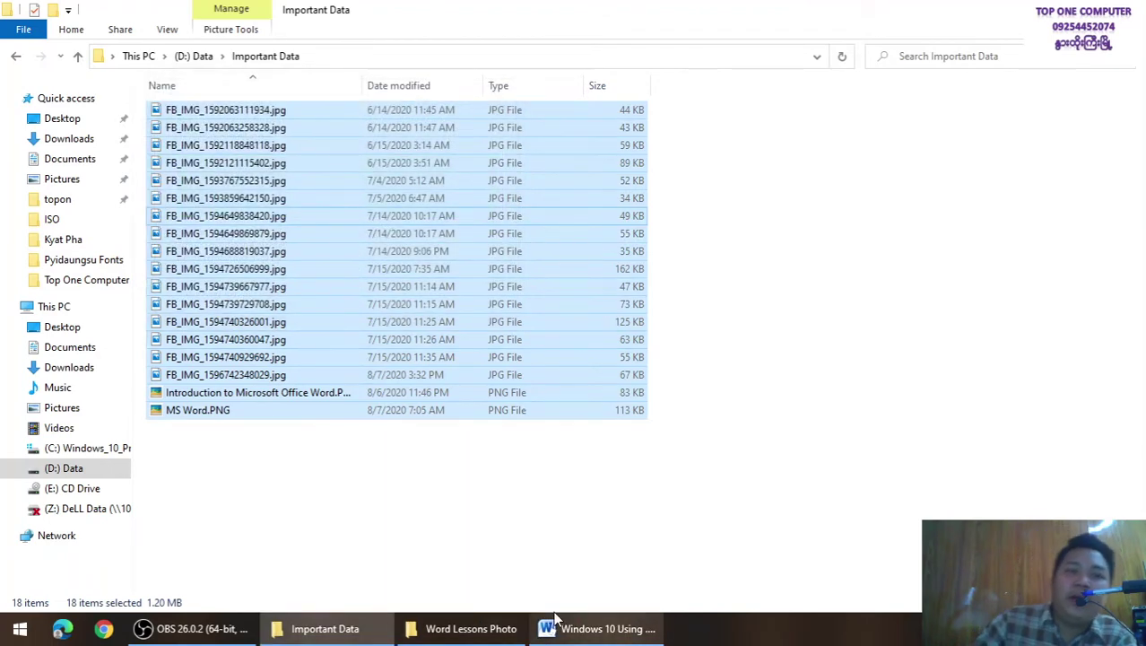
# Widen the Name column in the Important Data folder to fit the full file names and clear the file selection
pyautogui.click(369, 394)
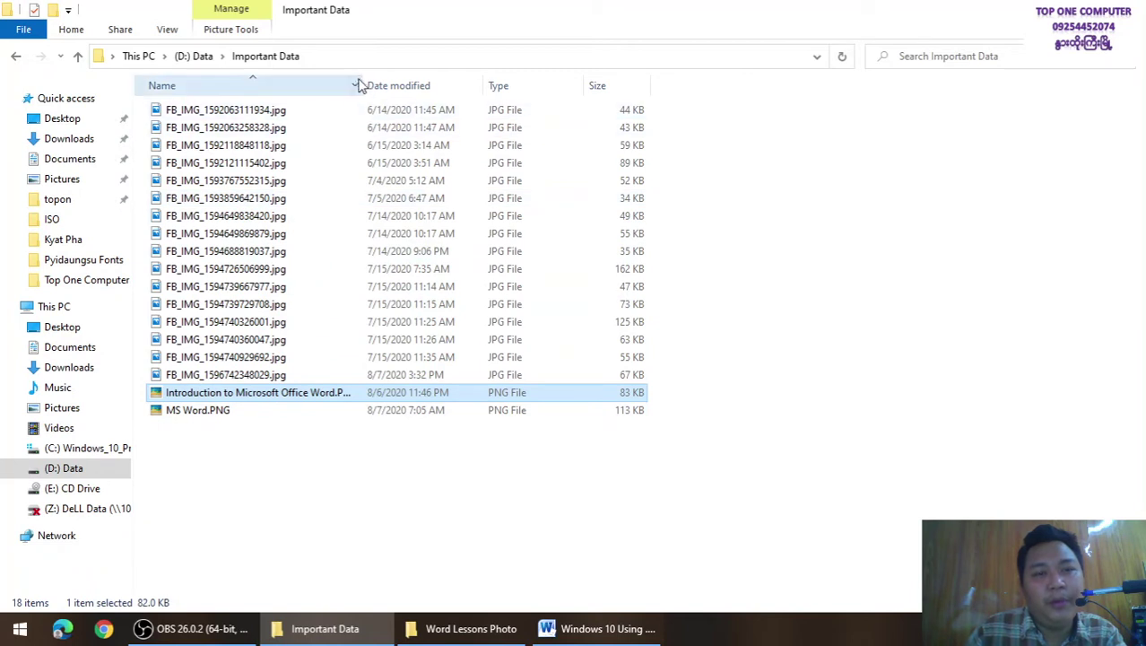
pyautogui.moveTo(364, 79); pyautogui.dragTo(556, 89)
pyautogui.click(505, 553)
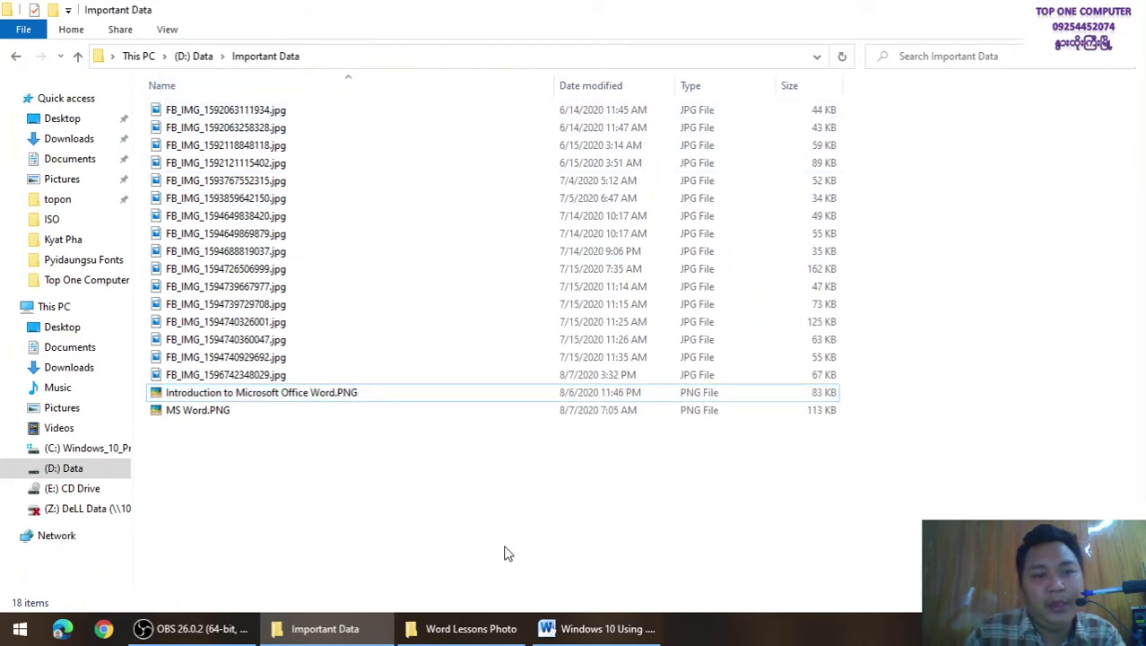
# Copy nine individually selected, mostly non-adjacent JPG images in the Important Data folder, from FB_IMG_1592063111934.jpg to FB_IMG_1596742348029.jpg
pyautogui.click(224, 110)
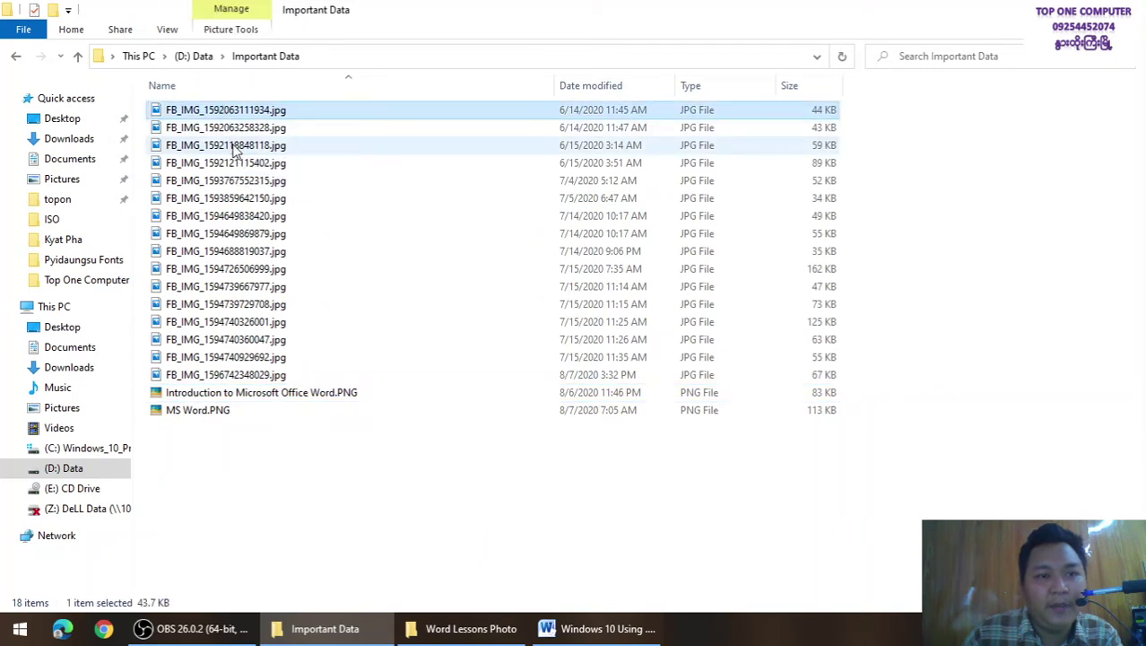
pyautogui.keyDown('ctrl'); pyautogui.click(230, 144); pyautogui.keyUp('ctrl')
pyautogui.keyDown('ctrl'); pyautogui.click(264, 182); pyautogui.keyUp('ctrl')
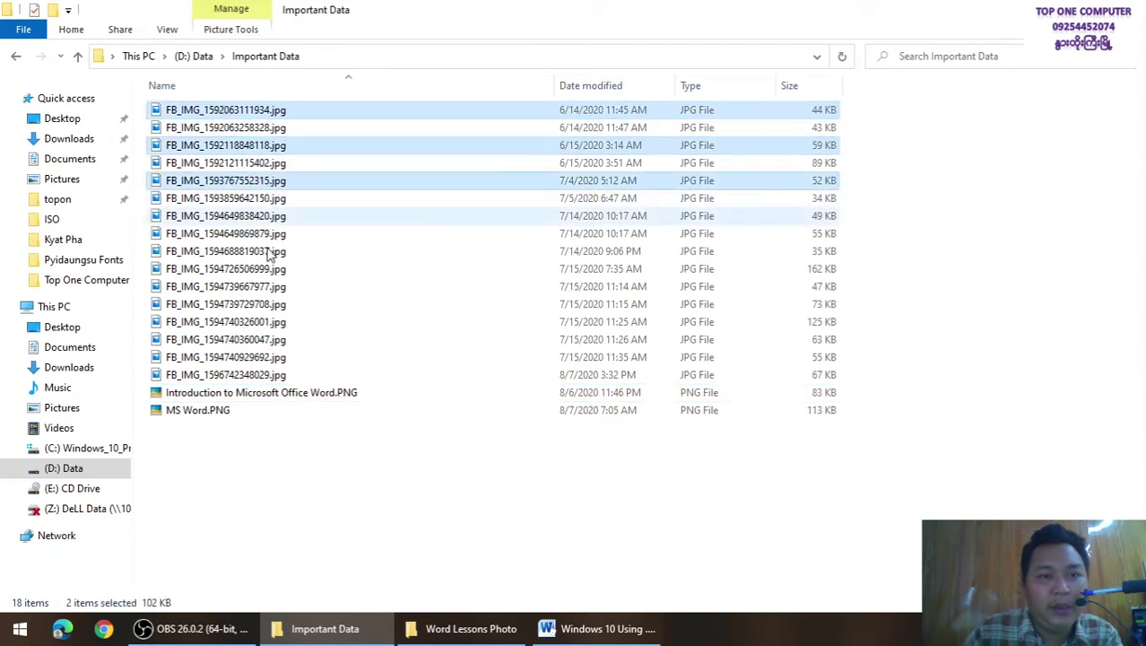
pyautogui.keyDown('ctrl'); pyautogui.click(269, 216); pyautogui.keyUp('ctrl')
pyautogui.keyDown('ctrl'); pyautogui.click(273, 252); pyautogui.keyUp('ctrl')
pyautogui.keyDown('ctrl'); pyautogui.click(276, 271); pyautogui.keyUp('ctrl')
pyautogui.keyDown('ctrl'); pyautogui.click(277, 322); pyautogui.keyUp('ctrl')
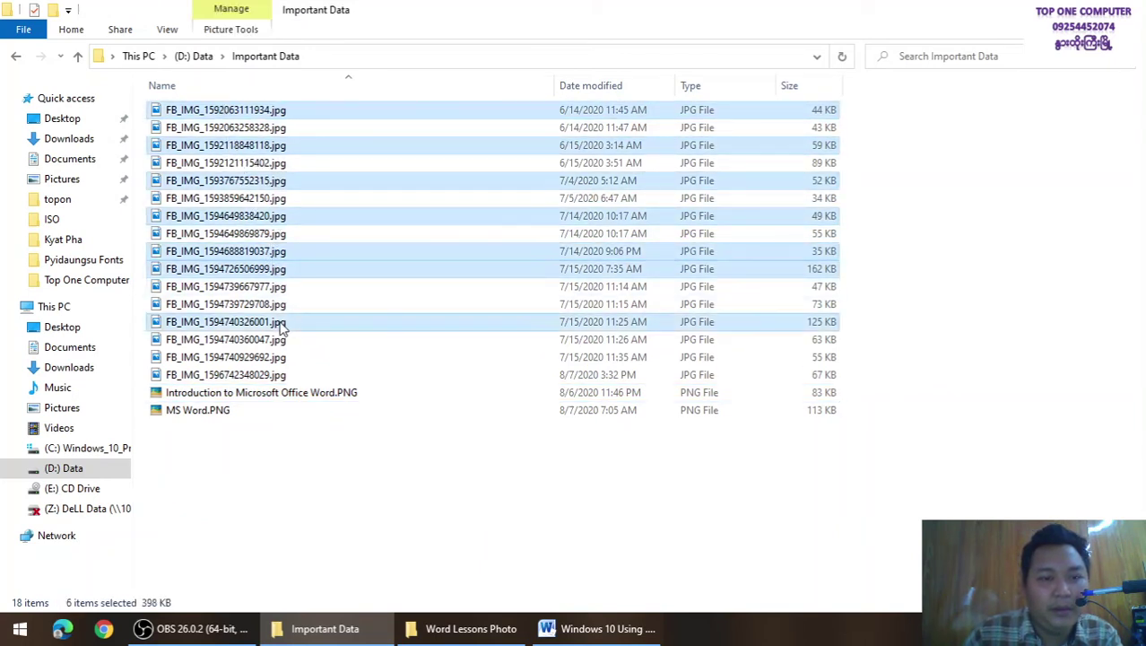
pyautogui.keyDown('ctrl'); pyautogui.click(281, 341); pyautogui.keyUp('ctrl')
pyautogui.keyDown('ctrl'); pyautogui.click(285, 373); pyautogui.keyUp('ctrl')
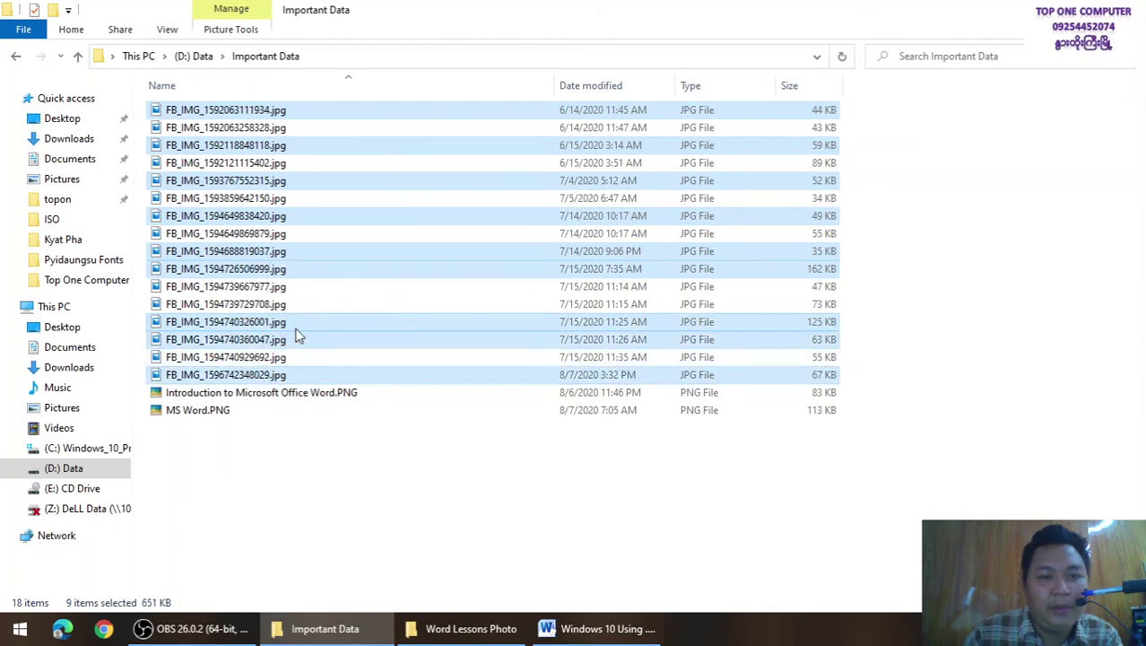
pyautogui.rightClick(295, 334)
pyautogui.click(346, 515)
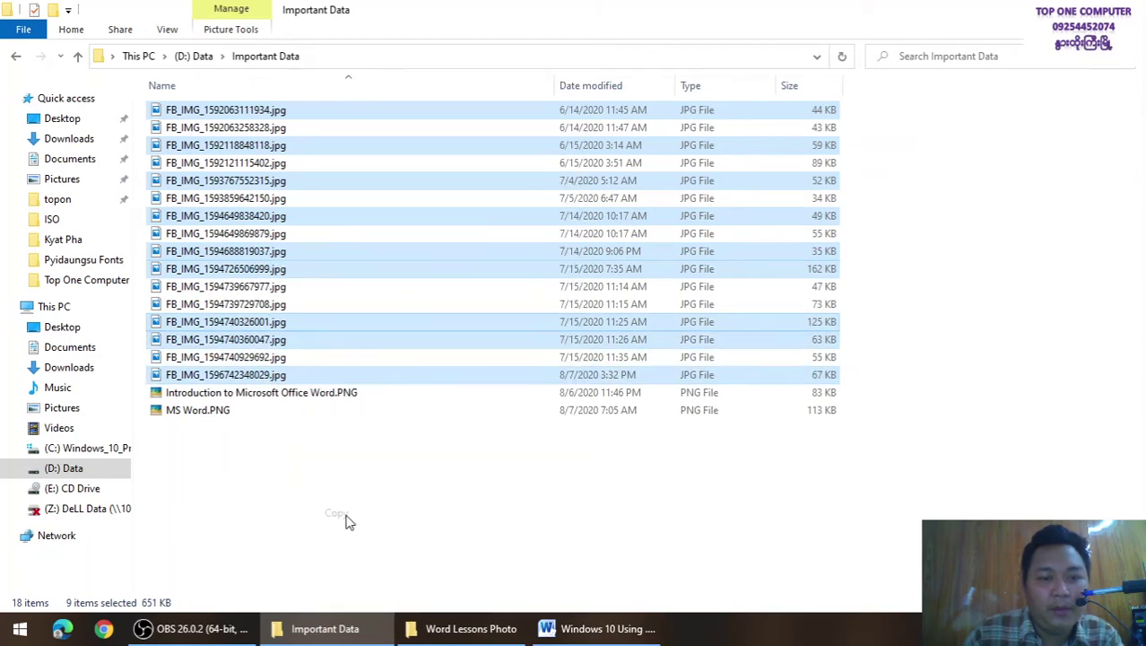
# Paste the nine copied images into the Word Lessons Photo folder, replacing the existing files, and refresh the folder view
pyautogui.click(471, 628)
pyautogui.rightClick(554, 454)
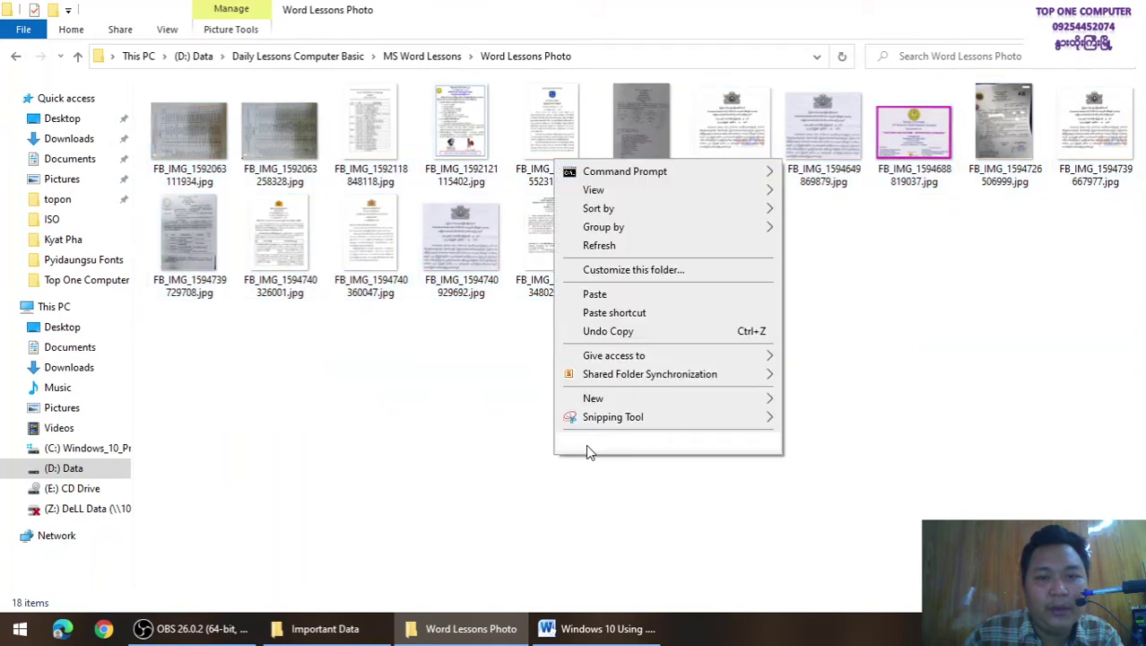
pyautogui.click(616, 296)
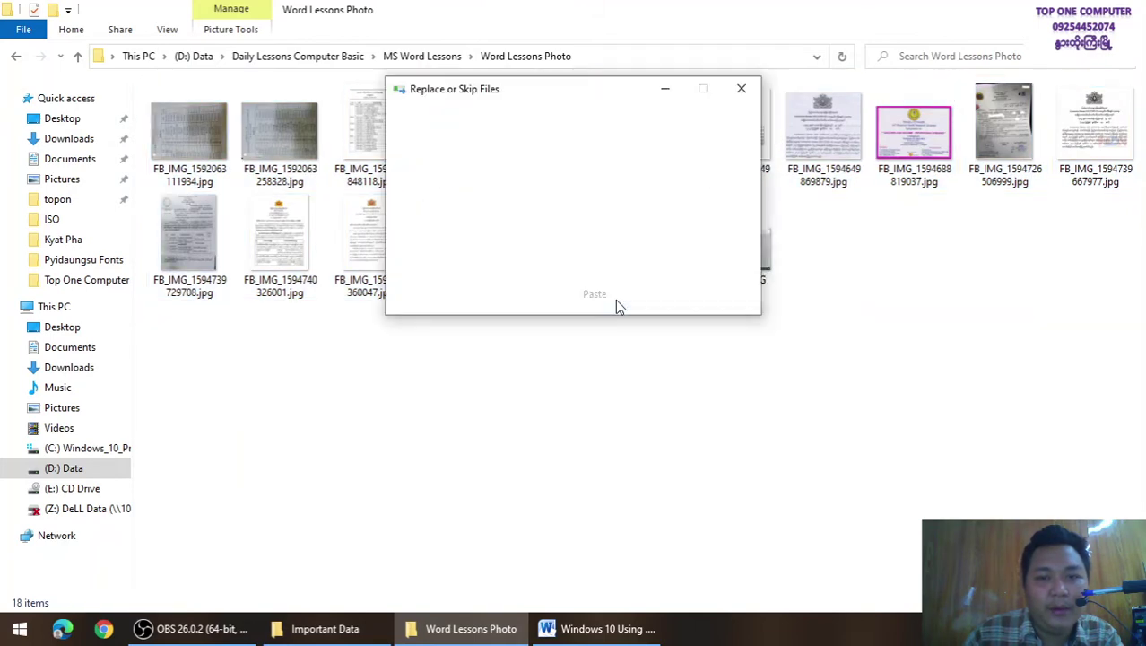
pyautogui.click(500, 181)
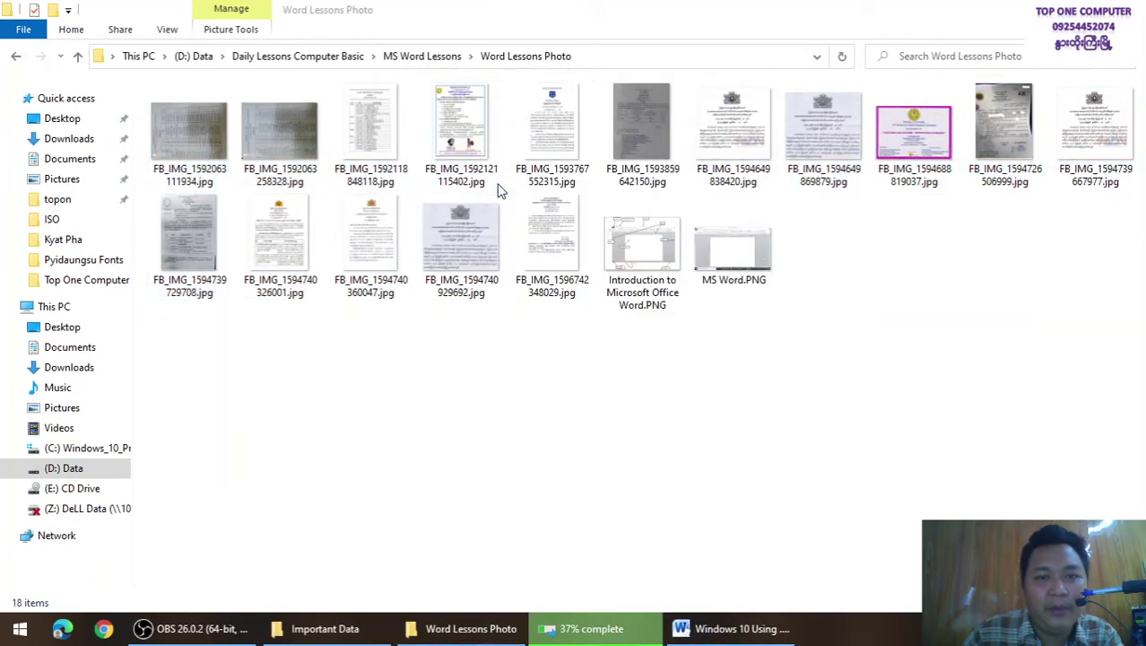
pyautogui.rightClick(493, 414)
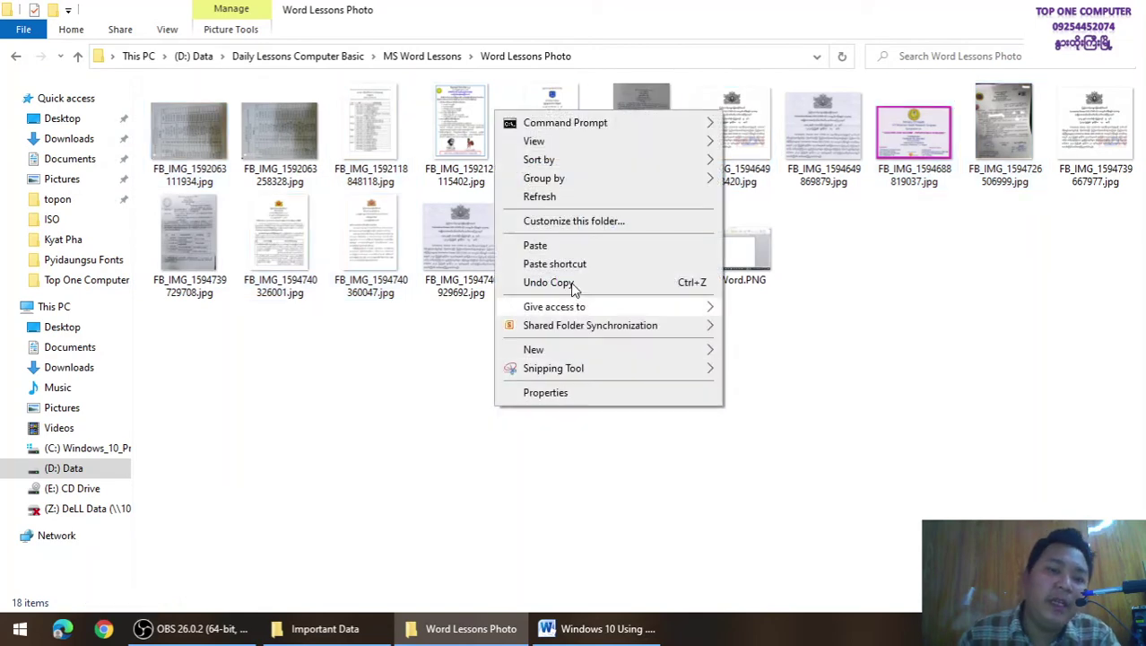
pyautogui.click(562, 195)
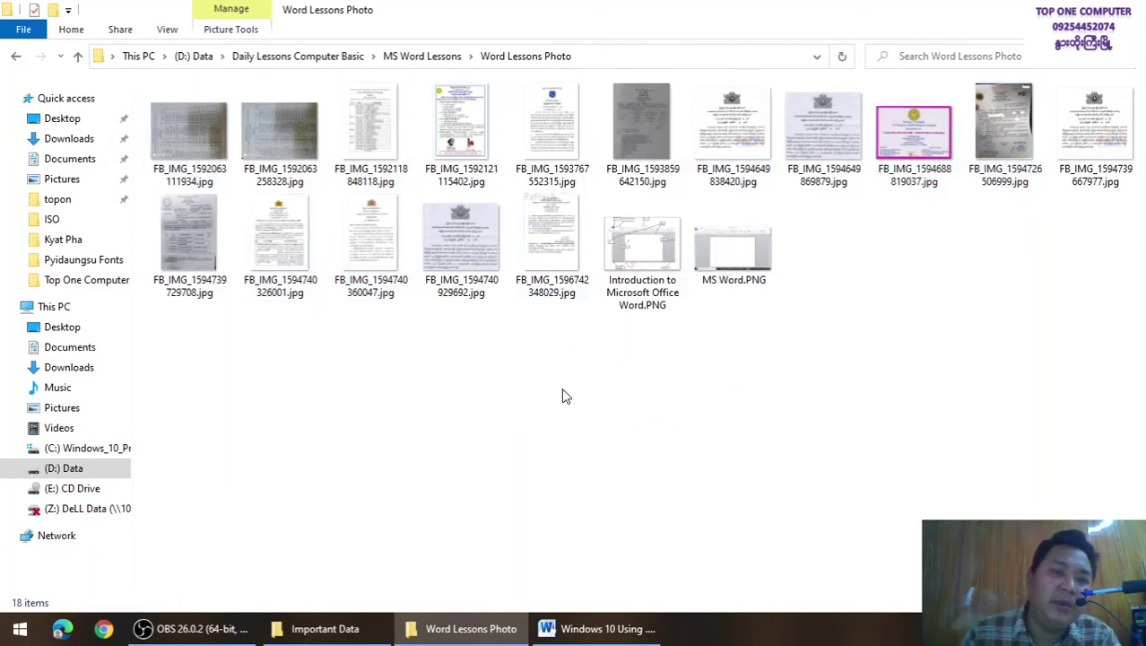
# Check the topic list in Windows 10 Using .docx, and try out selecting all images in the Word Lessons Photo folder
pyautogui.click(596, 628)
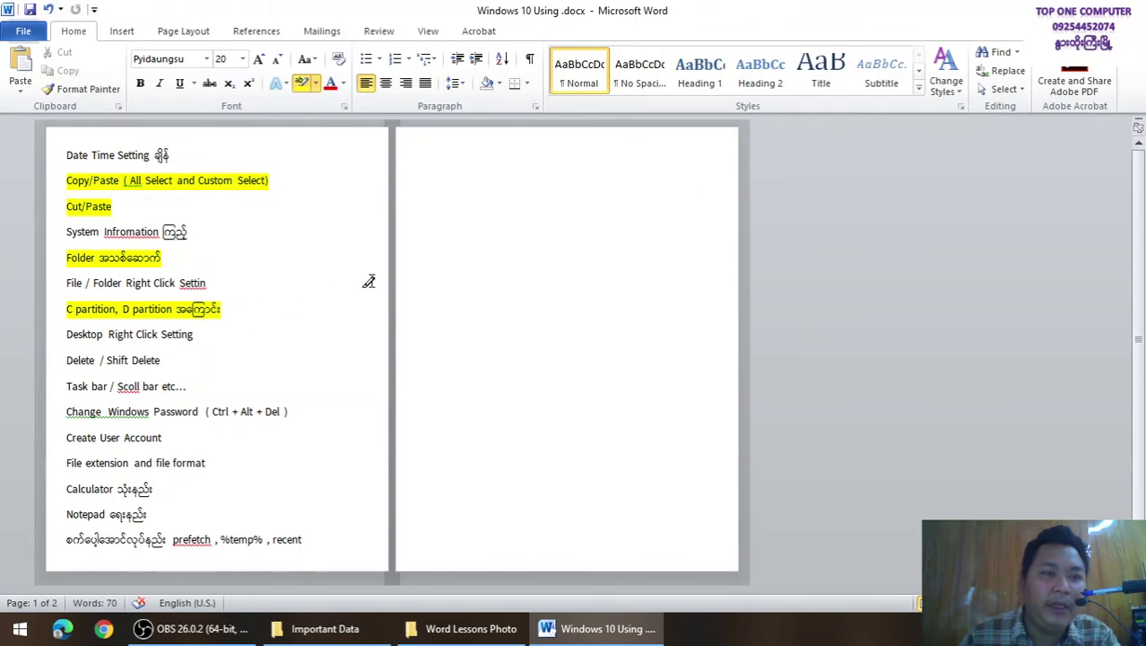
pyautogui.click(461, 628)
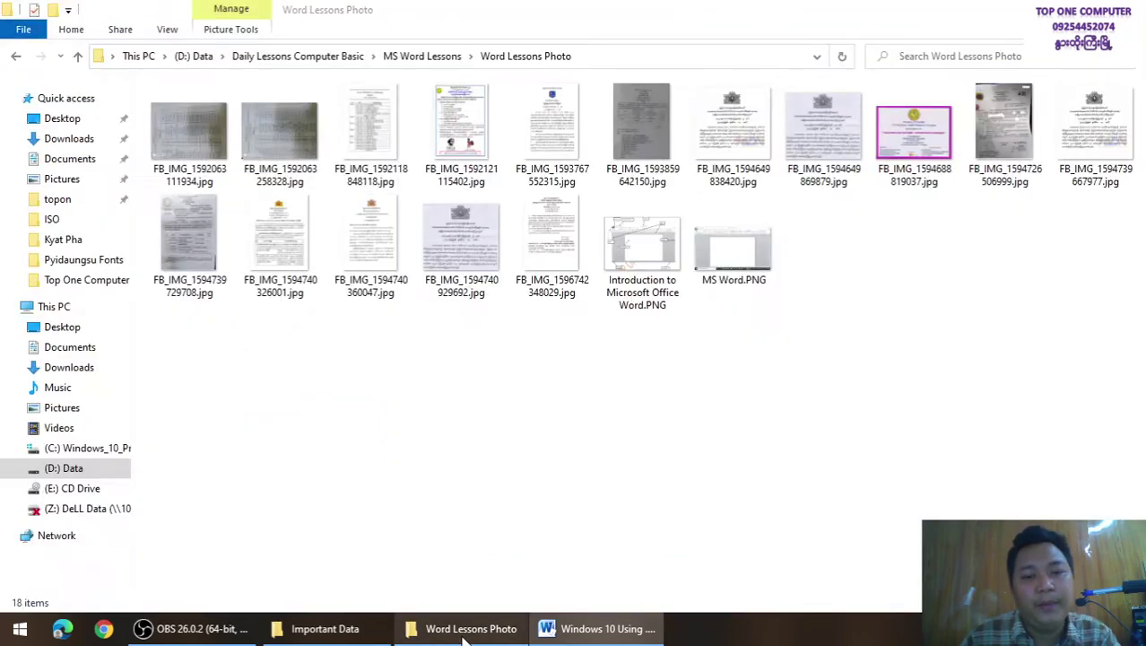
pyautogui.moveTo(173, 359); pyautogui.dragTo(1131, 83)
pyautogui.click(979, 378)
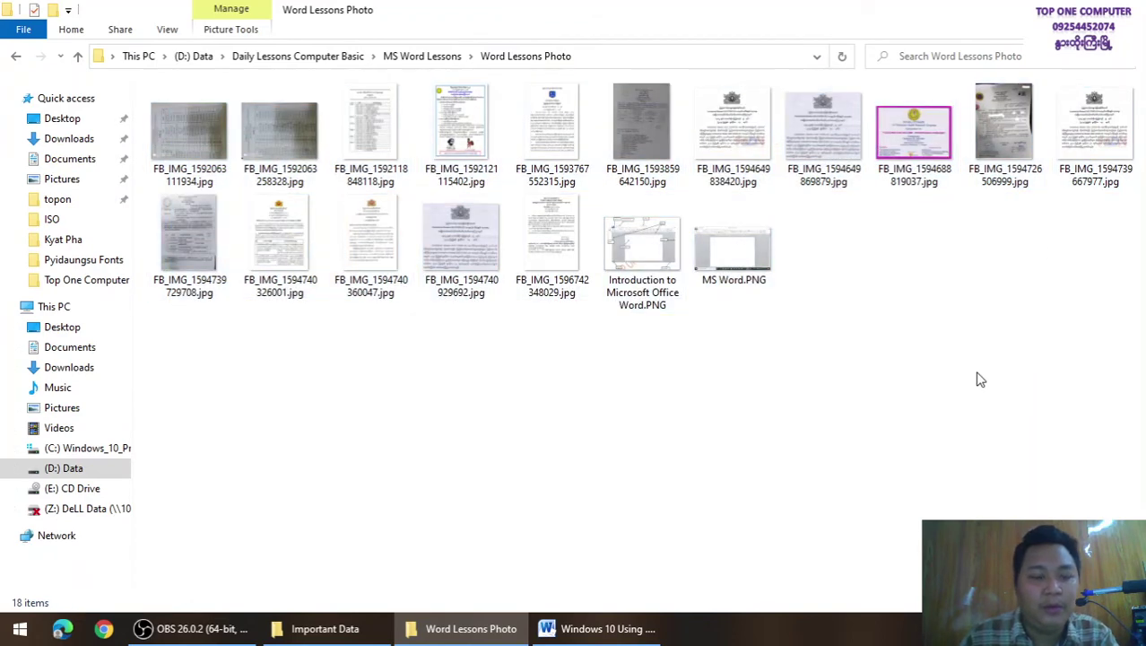
pyautogui.hotkey('ctrl', 'a')
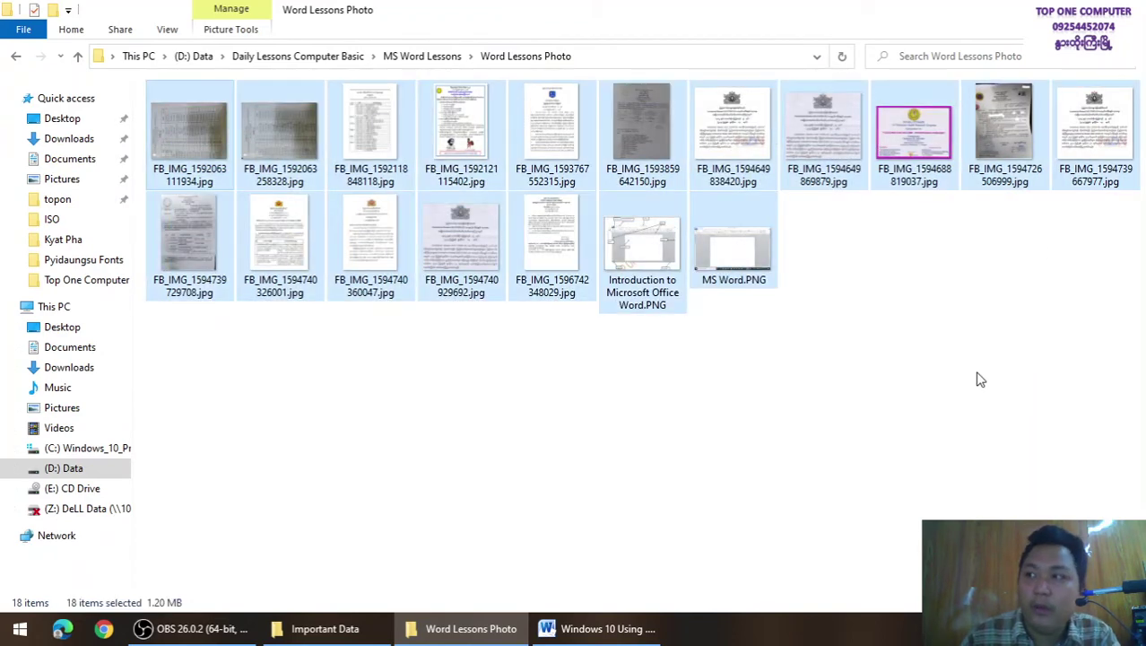
pyautogui.click(548, 405)
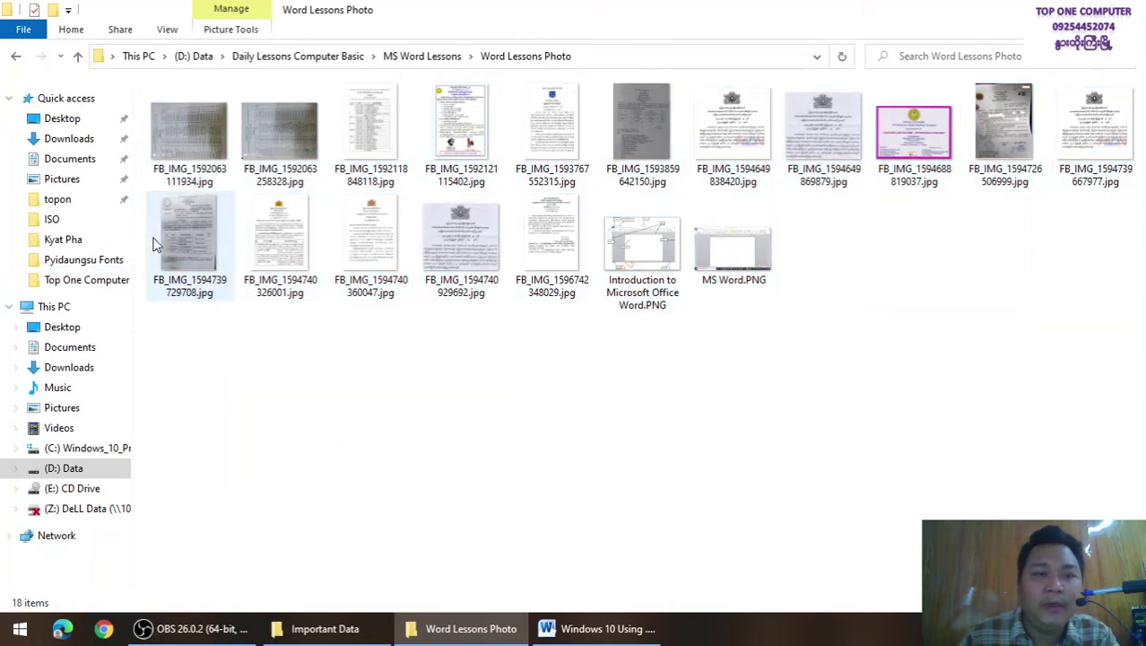
# Select seven individual images in the Word Lessons Photo folder, including MS Word.PNG and "Introduction to Microsoft Office Word.PNG"
pyautogui.keyDown('ctrl'); pyautogui.click(180, 139); pyautogui.keyUp('ctrl')
pyautogui.keyDown('ctrl'); pyautogui.click(371, 135); pyautogui.keyUp('ctrl')
pyautogui.keyDown('ctrl'); pyautogui.click(551, 135); pyautogui.keyUp('ctrl')
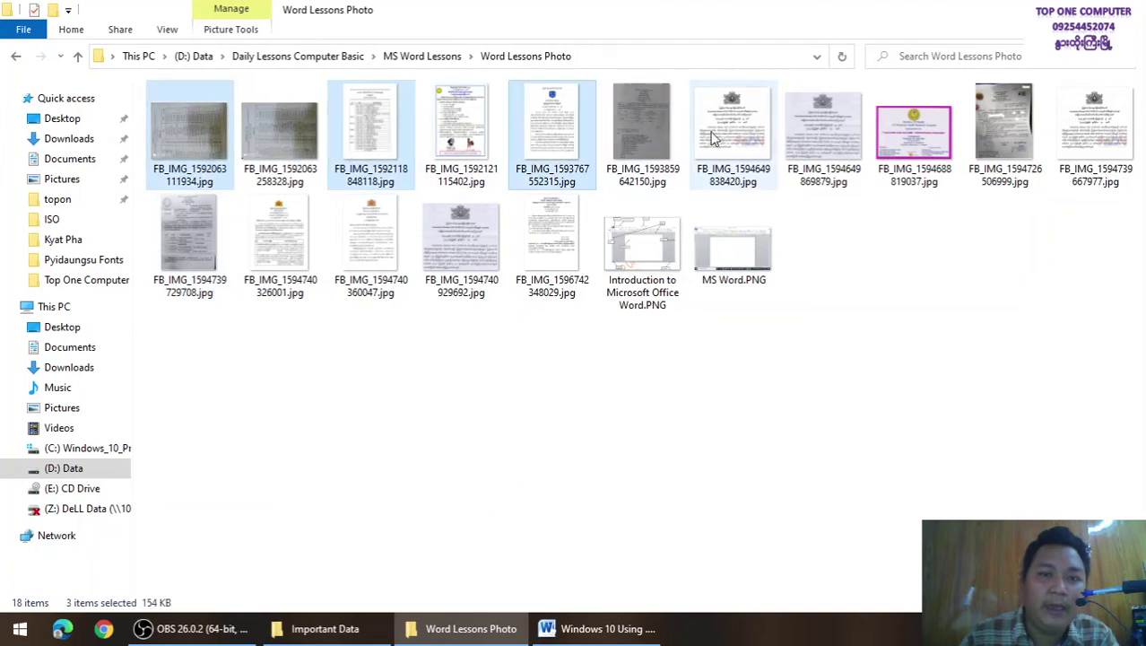
pyautogui.keyDown('ctrl'); pyautogui.click(713, 136); pyautogui.keyUp('ctrl')
pyautogui.keyDown('ctrl'); pyautogui.click(724, 269); pyautogui.keyUp('ctrl')
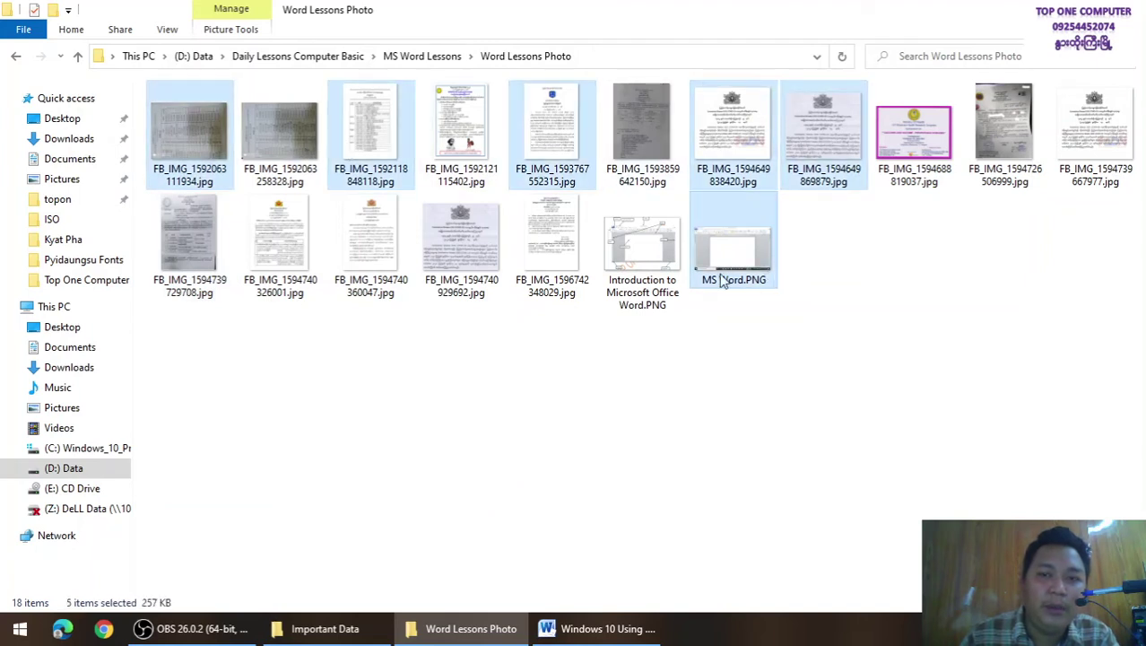
pyautogui.keyDown('ctrl'); pyautogui.click(654, 255); pyautogui.keyUp('ctrl')
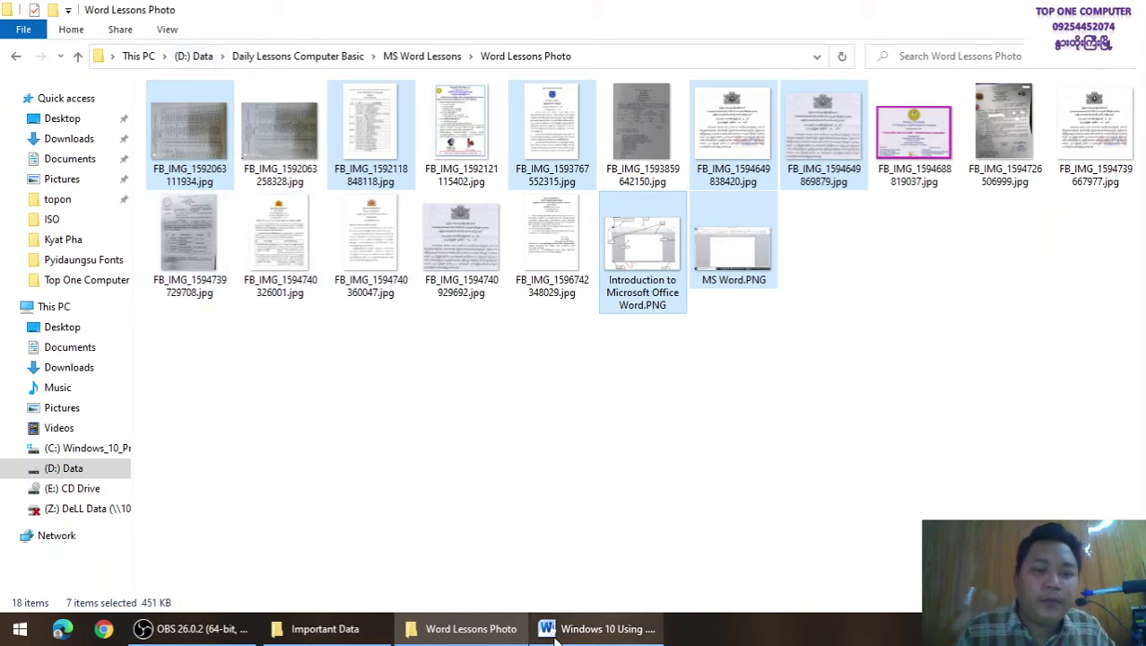
# Review the Cut/Paste topic in the Windows 10 Using .docx list in Word and return to the Word Lessons Photo folder
pyautogui.moveTo(562, 632)
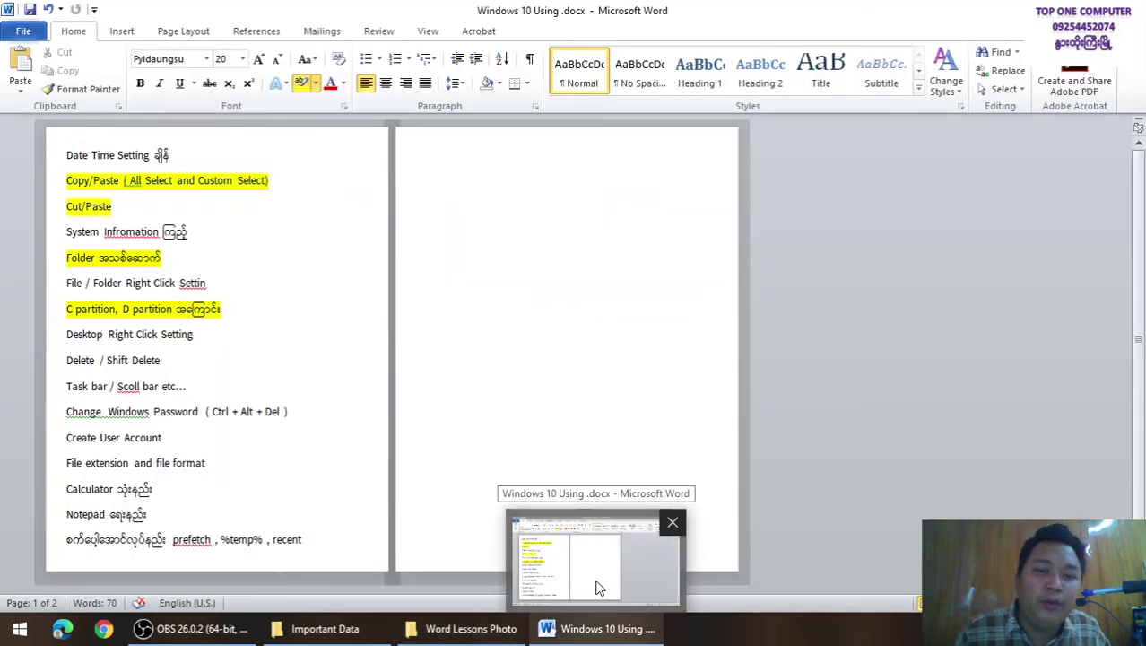
pyautogui.click(599, 587)
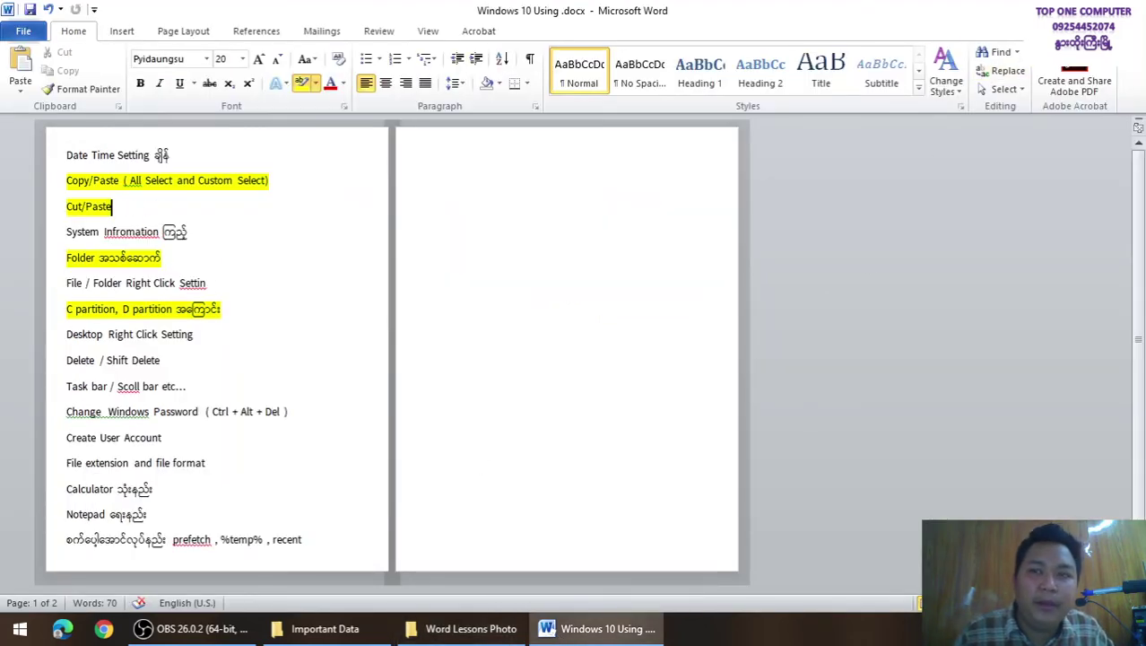
pyautogui.hotkey('alt', 'Tab')
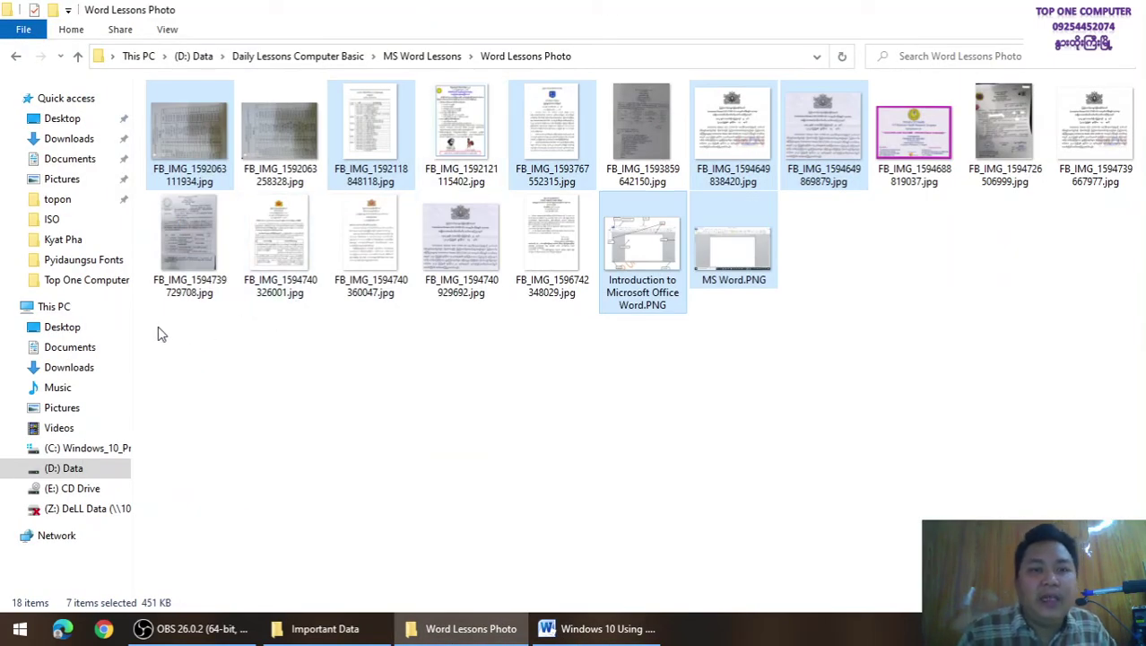
# Cut all images in the Word Lessons Photo folder and show the Windows desktop
pyautogui.moveTo(159, 327); pyautogui.dragTo(1112, 86)
pyautogui.rightClick(803, 107)
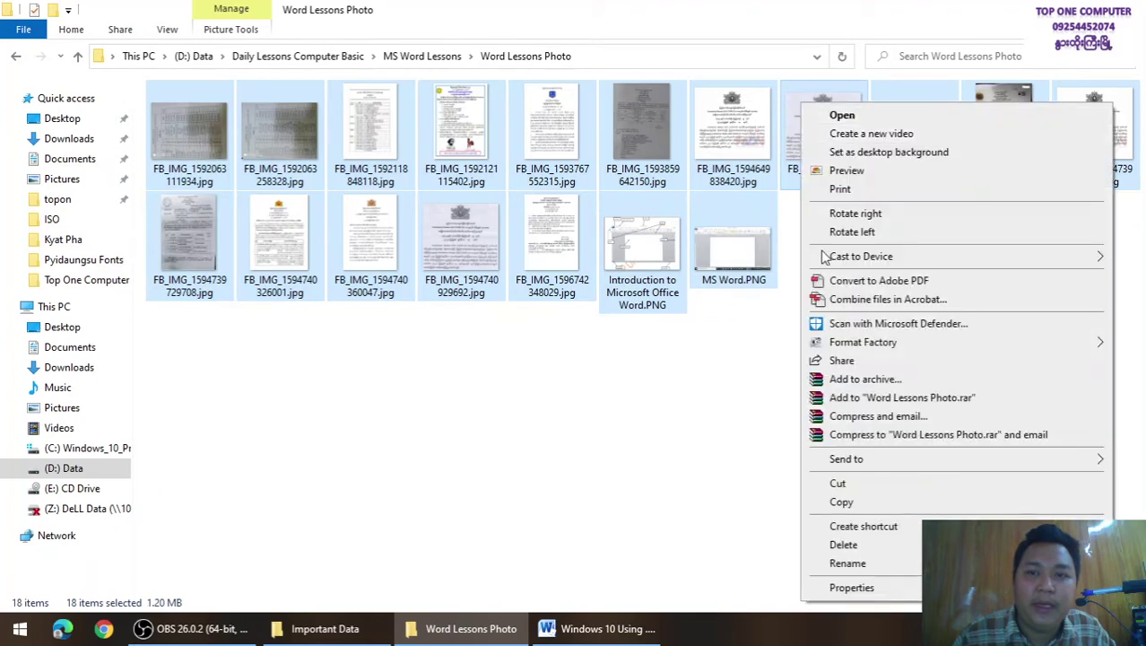
pyautogui.click(842, 485)
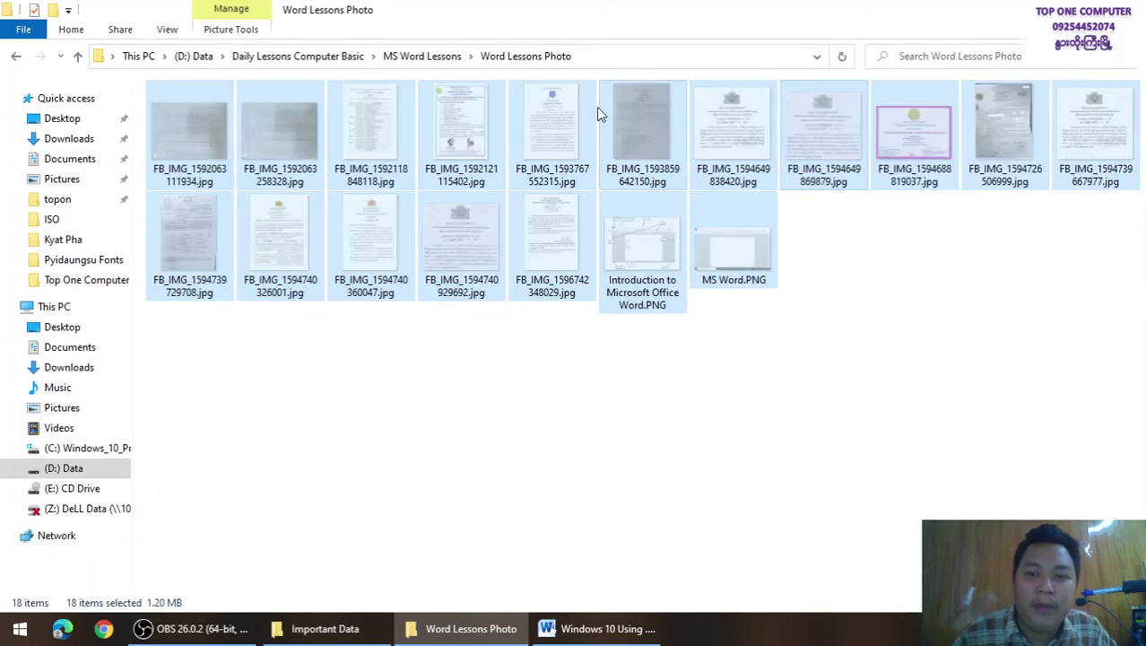
pyautogui.hotkey('alt', 'Tab')
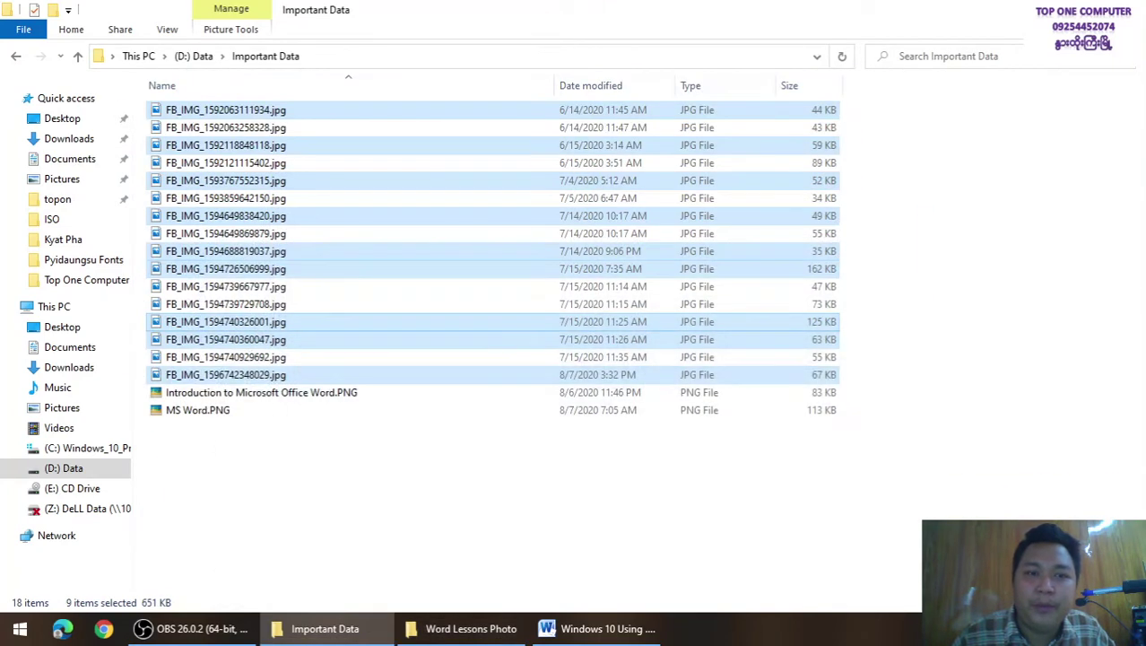
pyautogui.press('super+d')
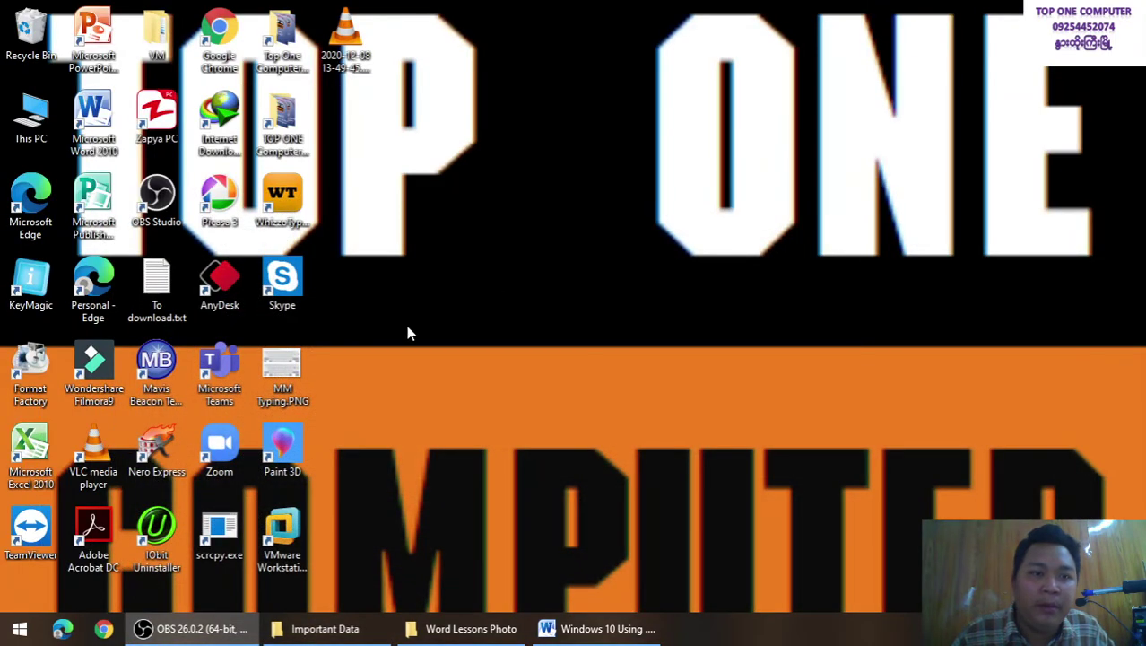
# Create a new desktop folder named "ms data" and open it
pyautogui.rightClick(437, 189)
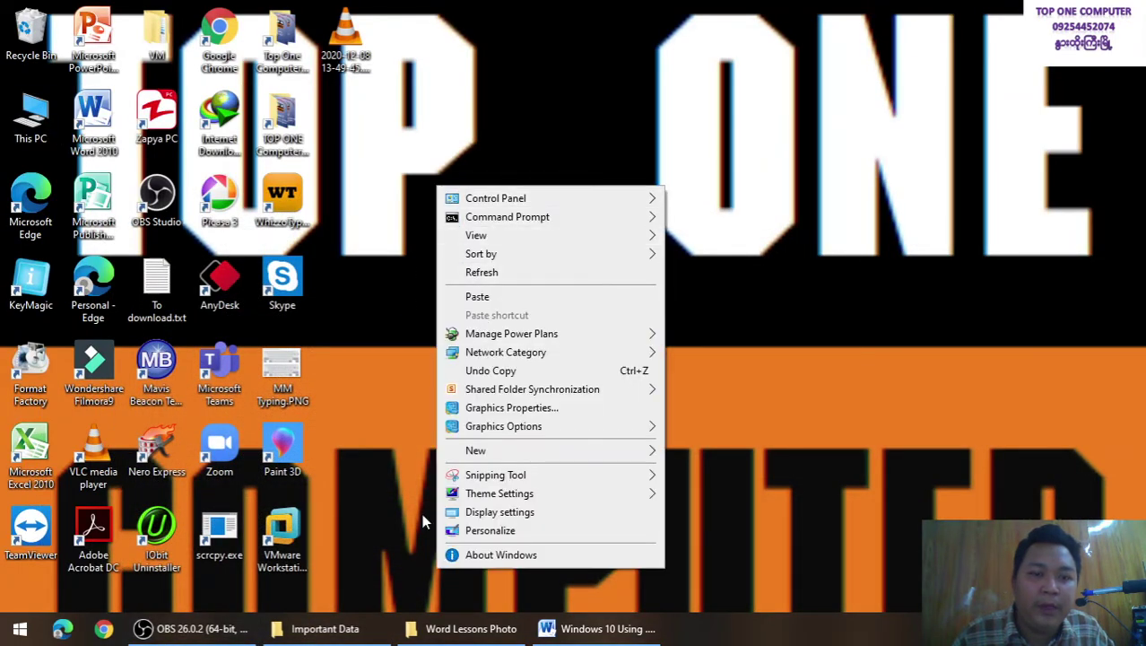
pyautogui.moveTo(524, 450)
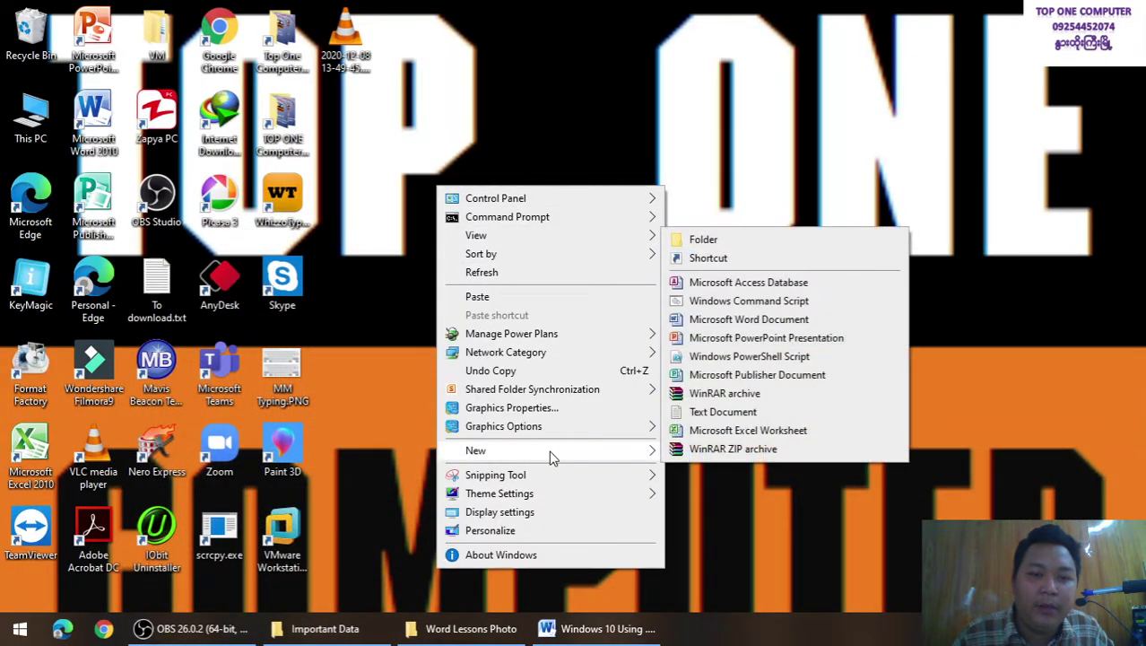
pyautogui.click(804, 244)
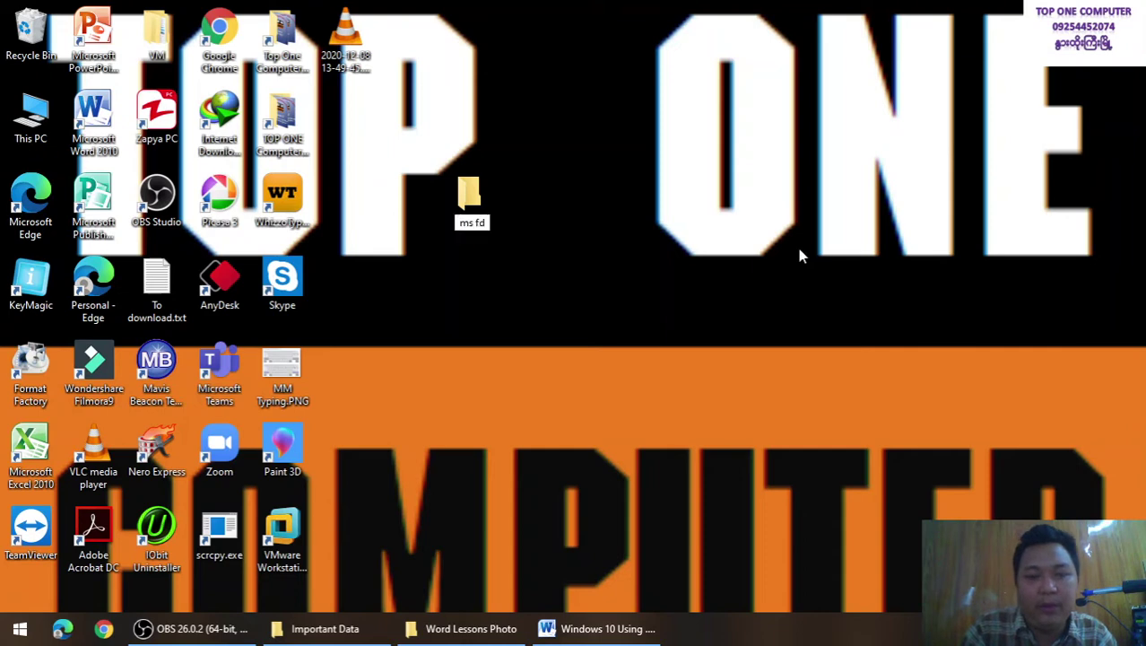
pyautogui.press('Return')
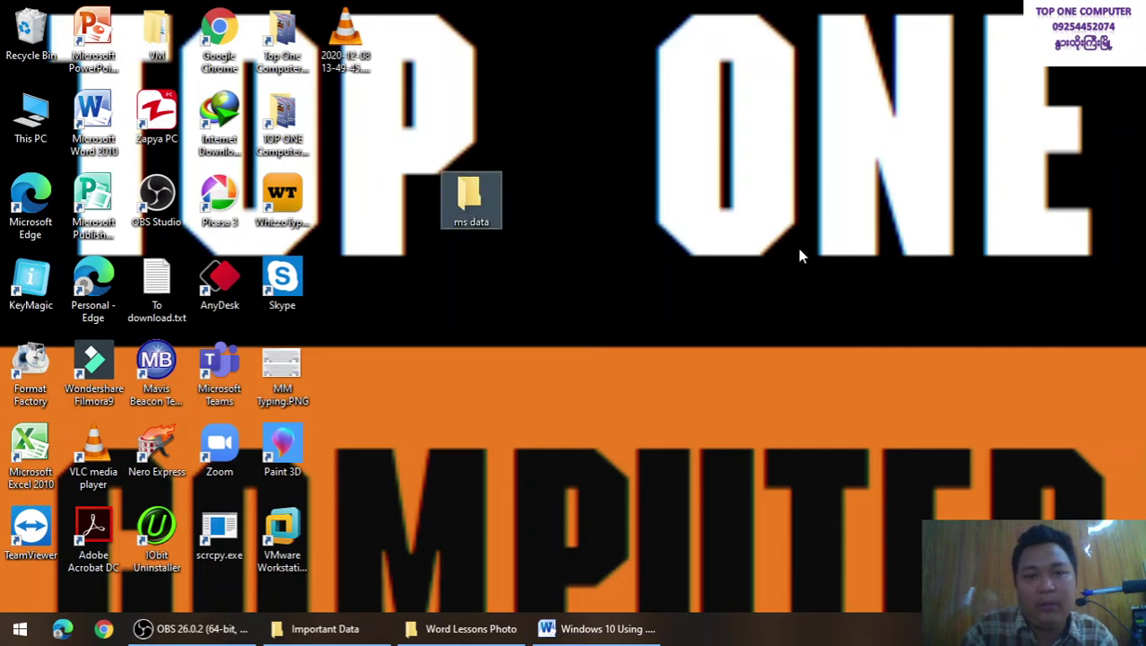
pyautogui.press('Return')
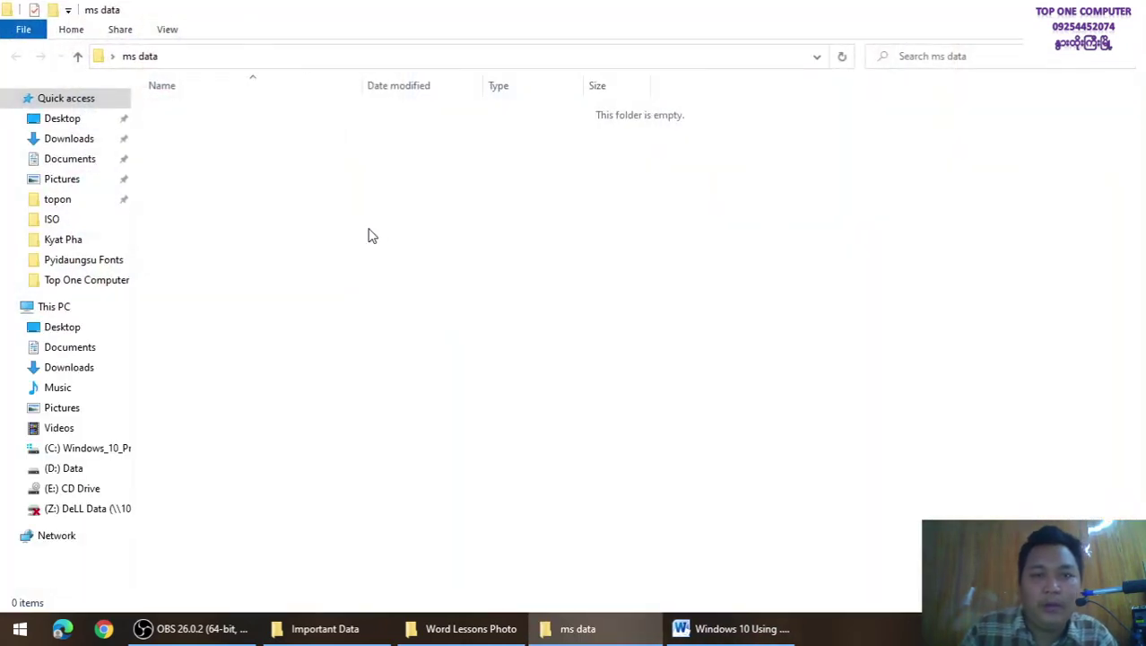
# Paste the cut images into the ms data folder, and check the source Word Lessons Photo folder after refreshing it
pyautogui.rightClick(368, 232)
pyautogui.click(410, 364)
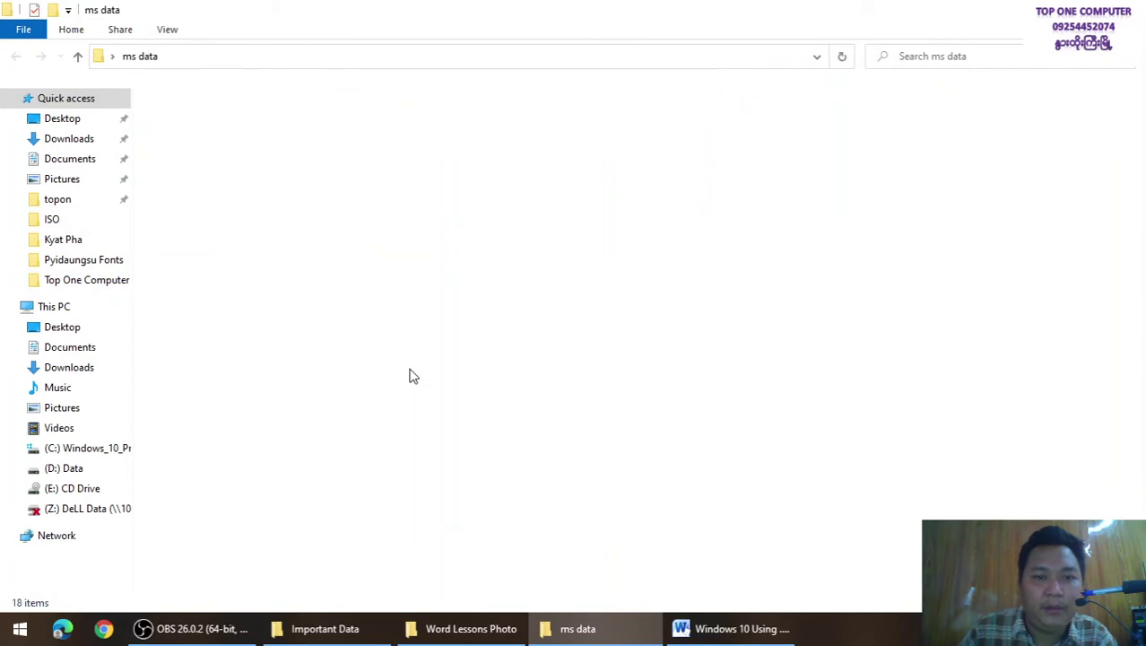
pyautogui.click(505, 628)
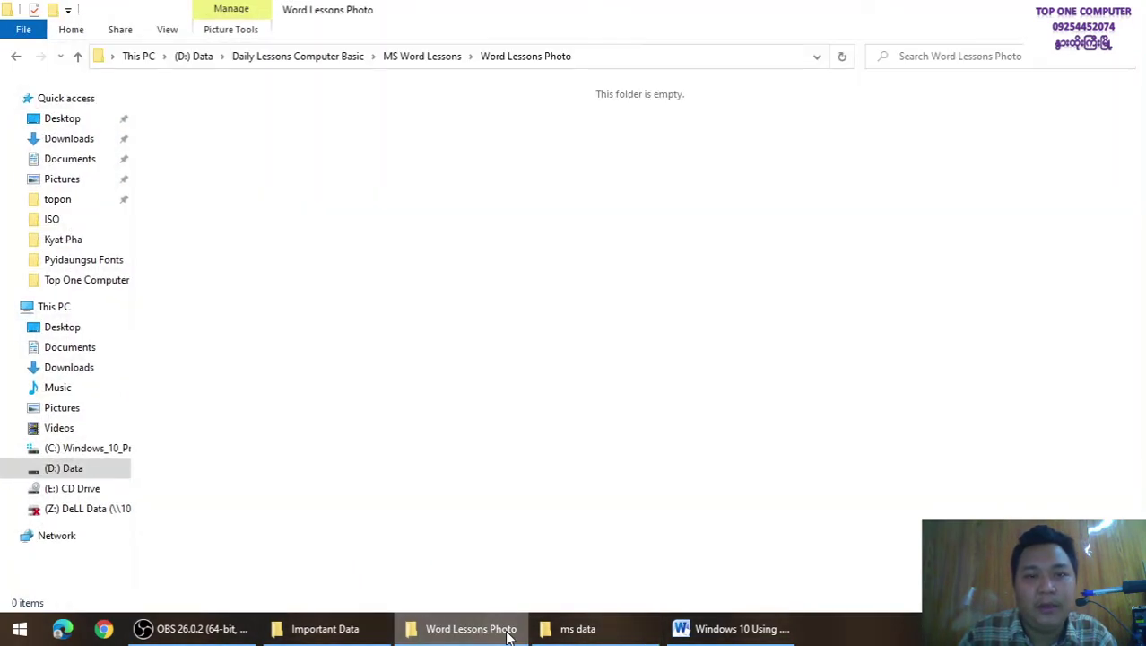
pyautogui.rightClick(574, 249)
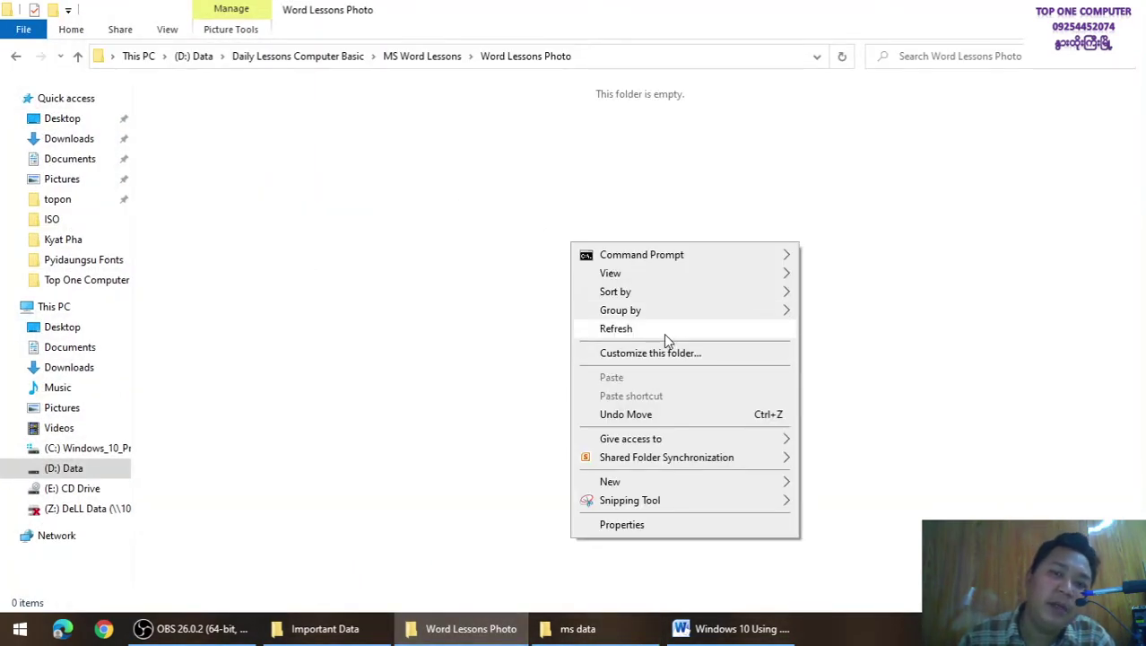
pyautogui.click(664, 330)
# Cut all images from the ms data folder and paste them back into the Word Lessons Photo folder
pyautogui.click(578, 628)
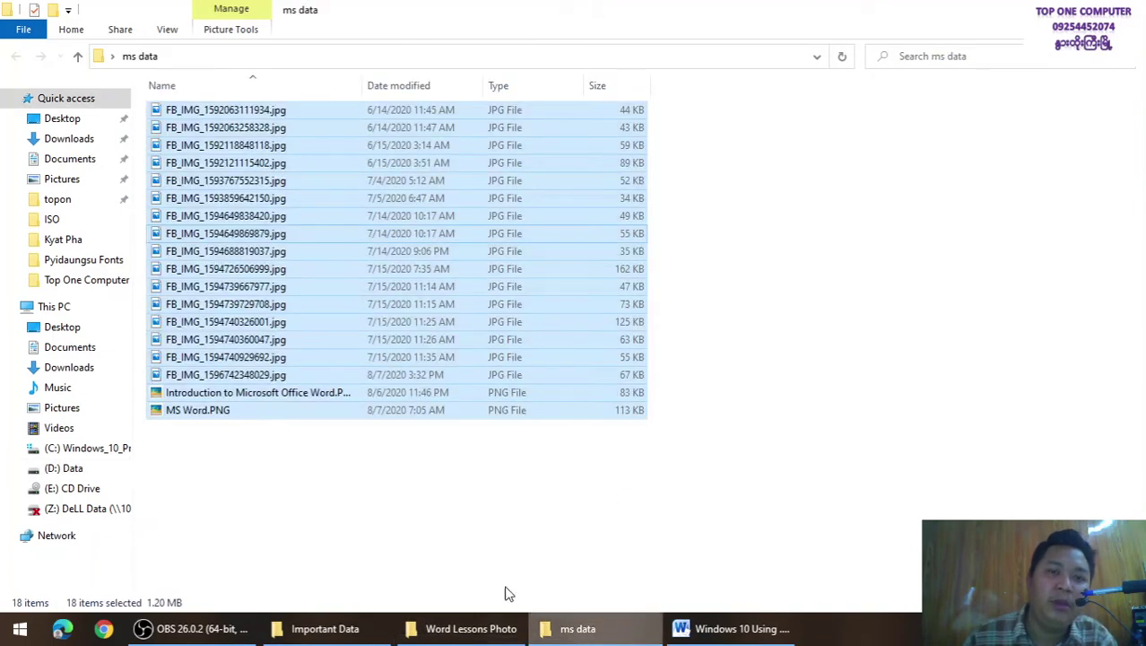
pyautogui.rightClick(402, 303)
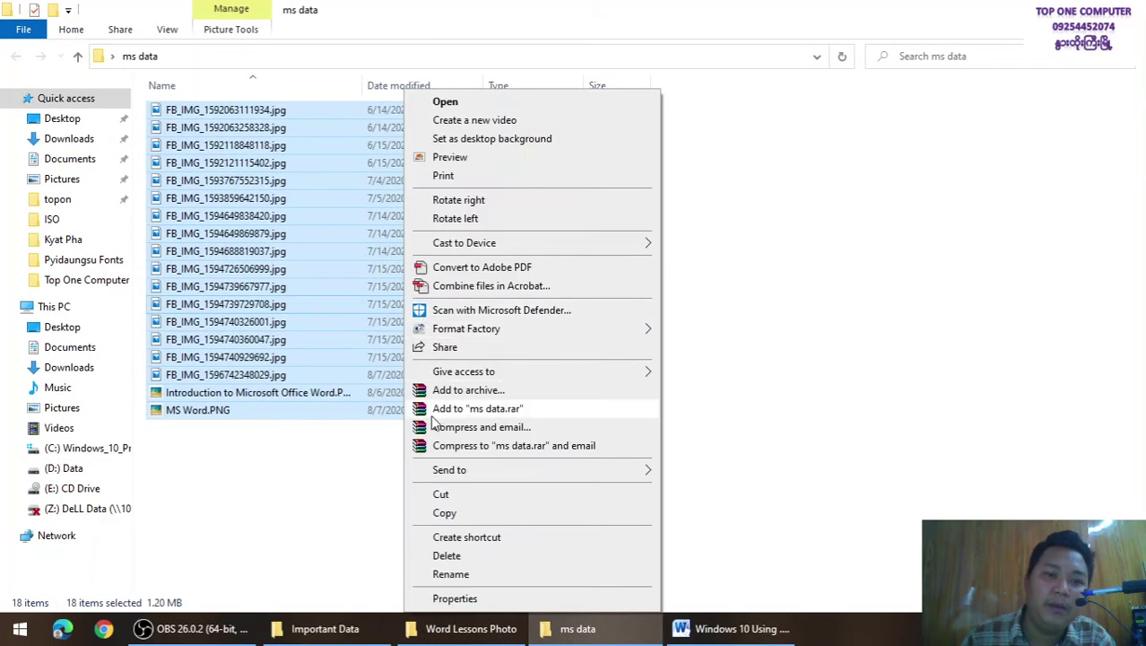
pyautogui.click(439, 628)
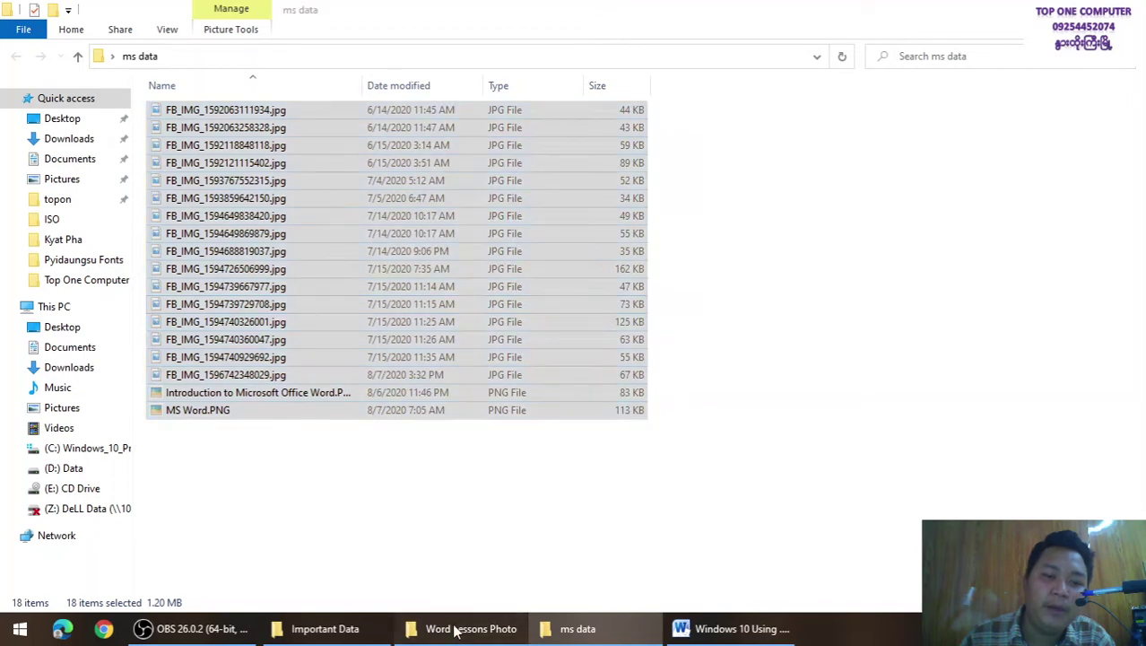
pyautogui.rightClick(396, 310)
pyautogui.click(439, 441)
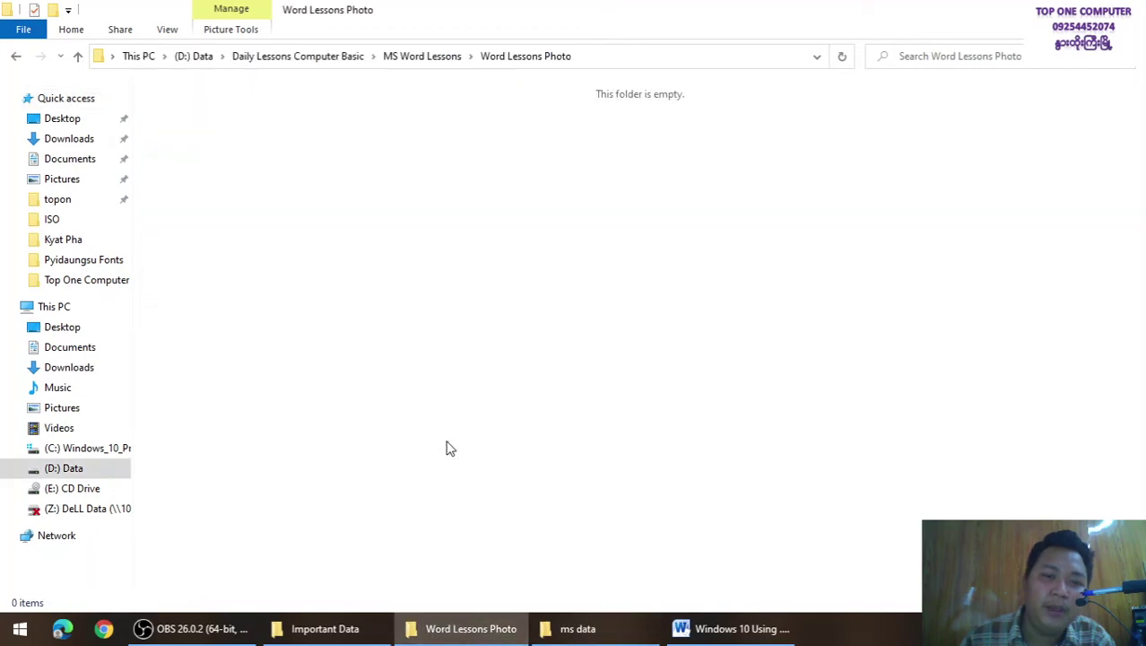
pyautogui.click(546, 633)
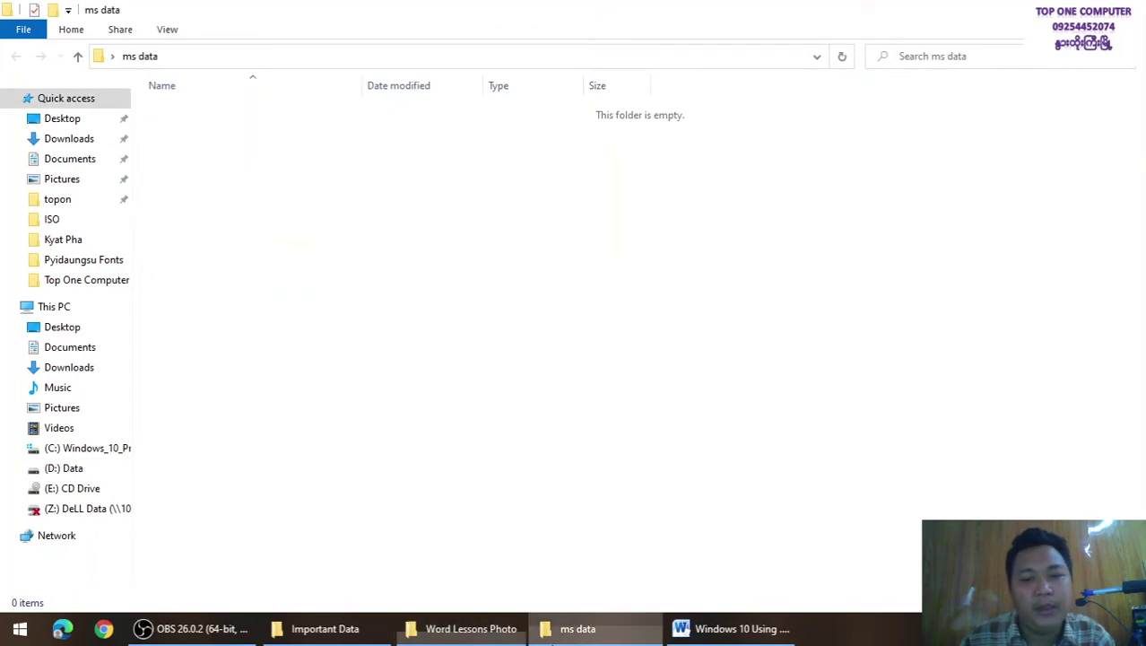
pyautogui.hotkey('alt', 'Tab')
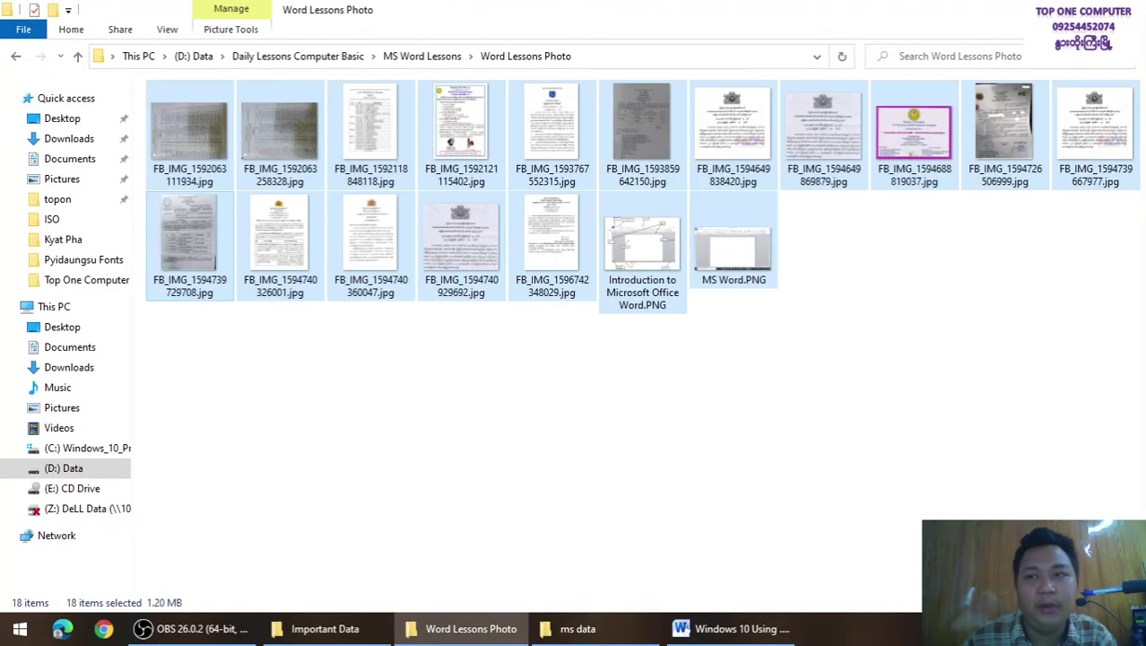
pyautogui.press('super+d')
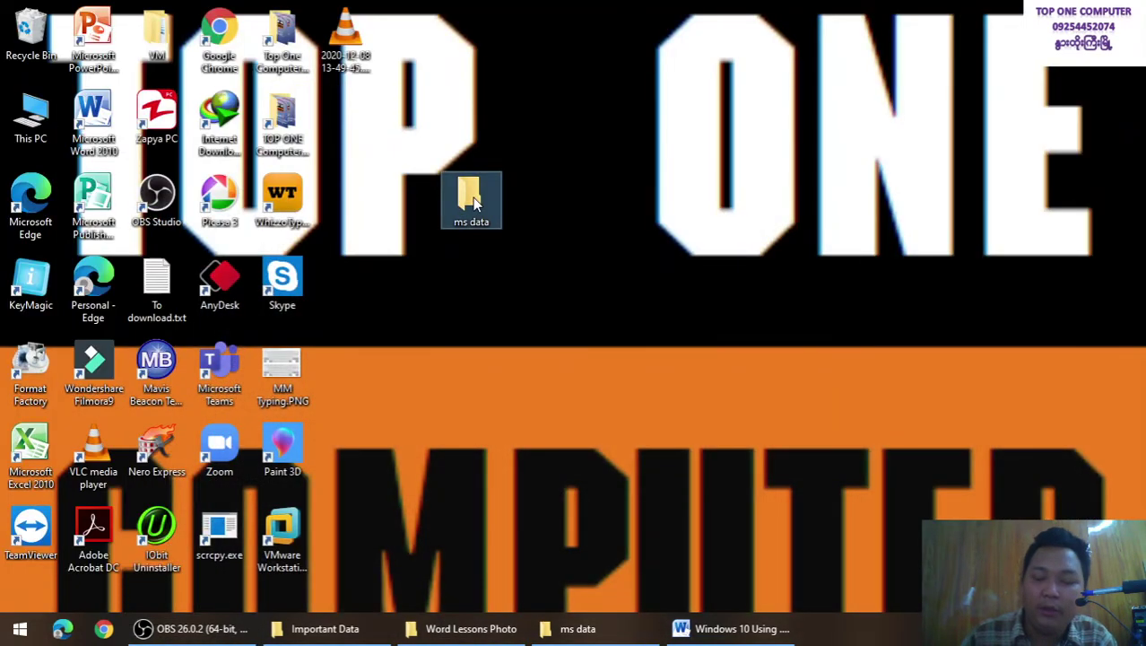
pyautogui.click(474, 202)
pyautogui.hotkey('shift', 'Delete')
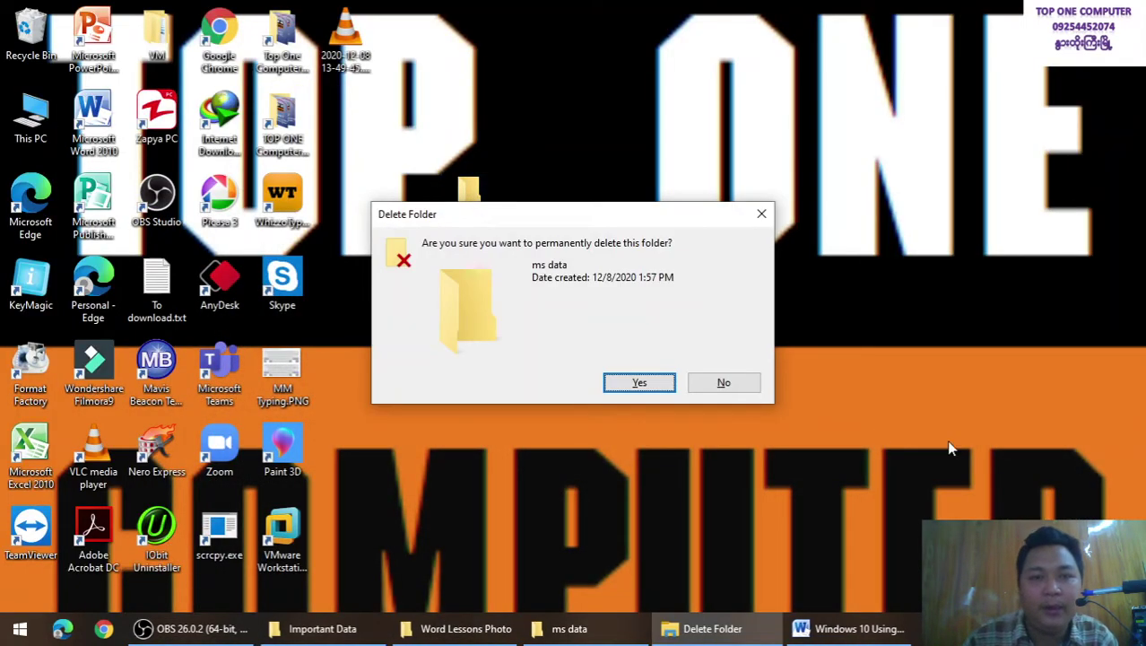
pyautogui.click(760, 220)
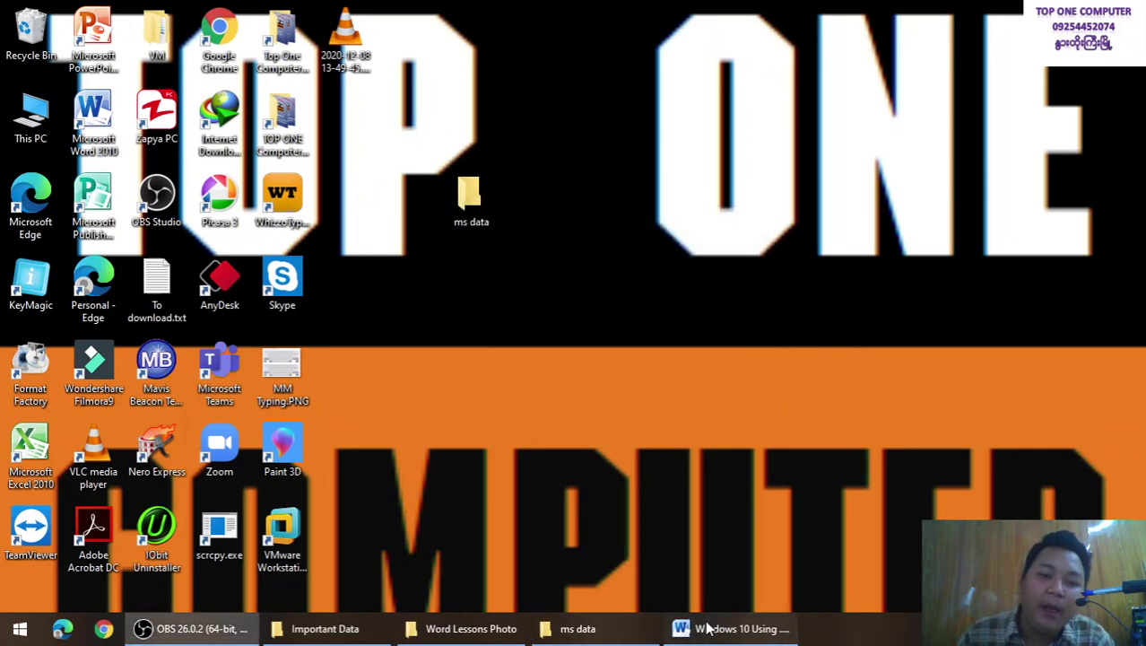
# Highlight the "Delete / Shift Delete" topic in yellow in the Windows 10 Using .docx list and return to the desktop
pyautogui.click(707, 628)
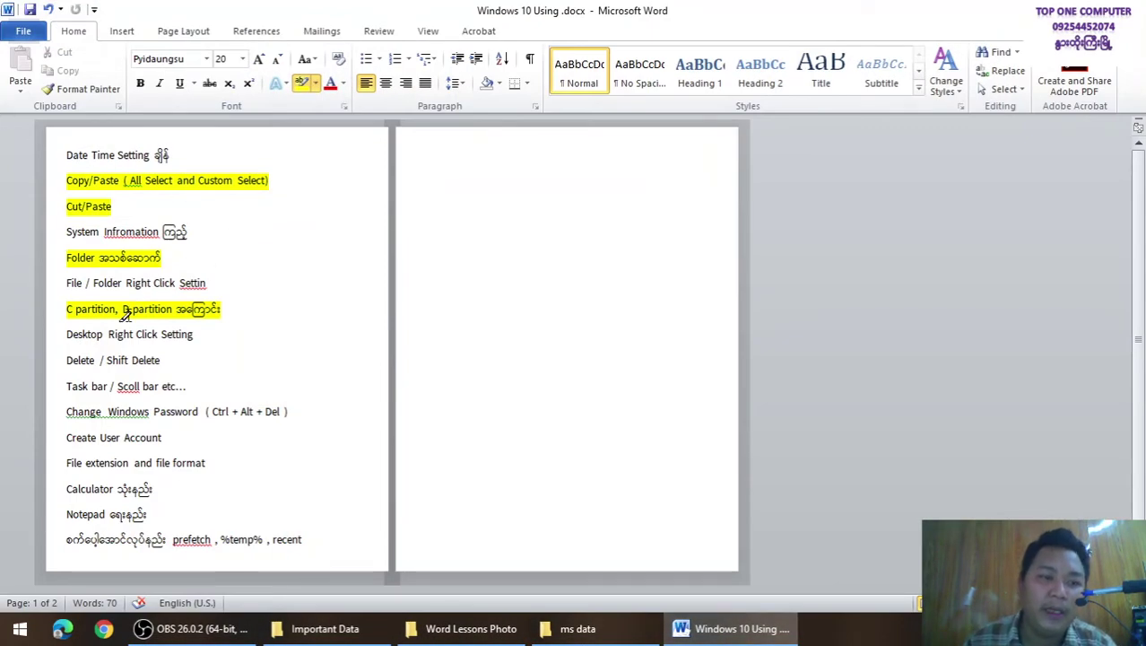
pyautogui.moveTo(68, 352); pyautogui.dragTo(164, 360)
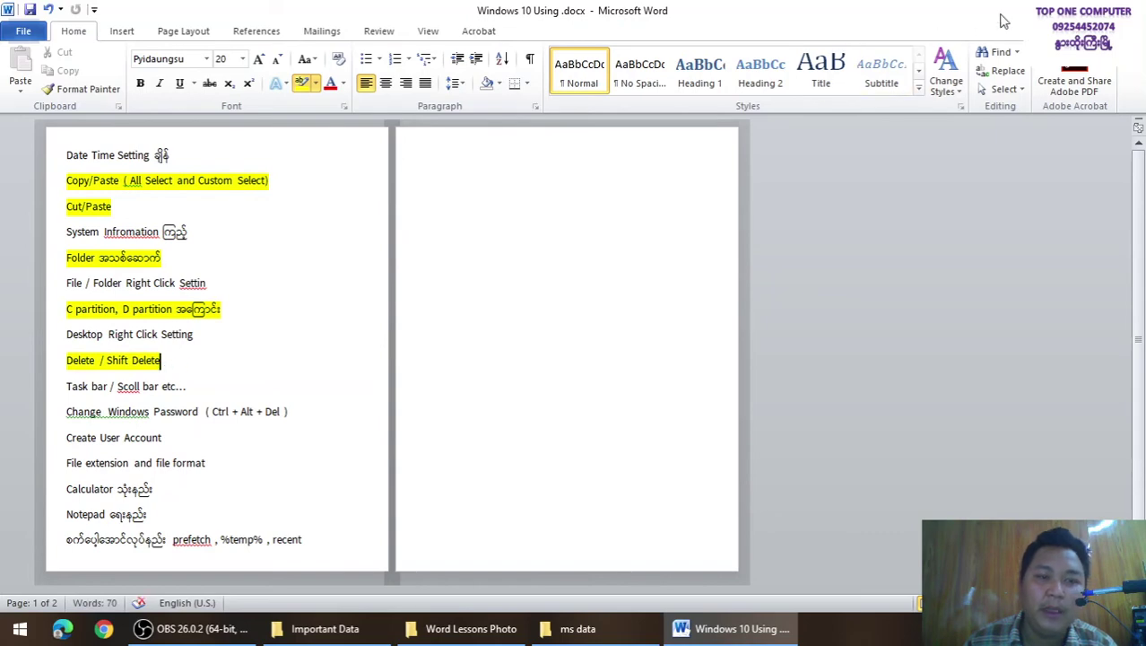
pyautogui.press('super+d')
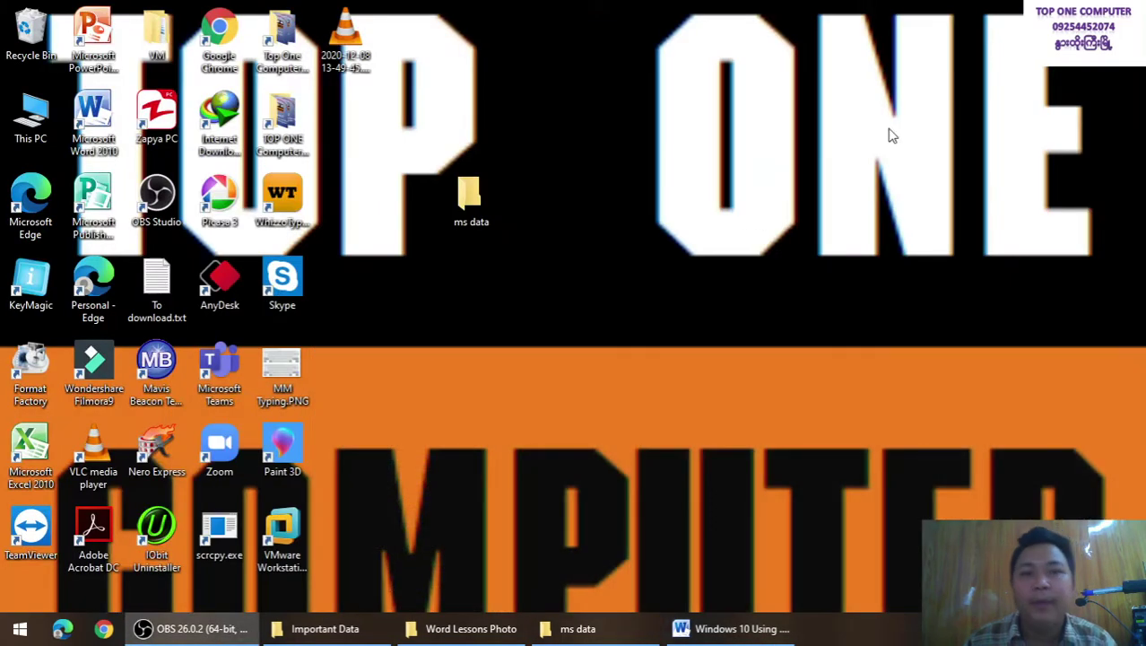
# Delete the ms data folder from the desktop to the Recycle Bin and locate it there
pyautogui.rightClick(491, 205)
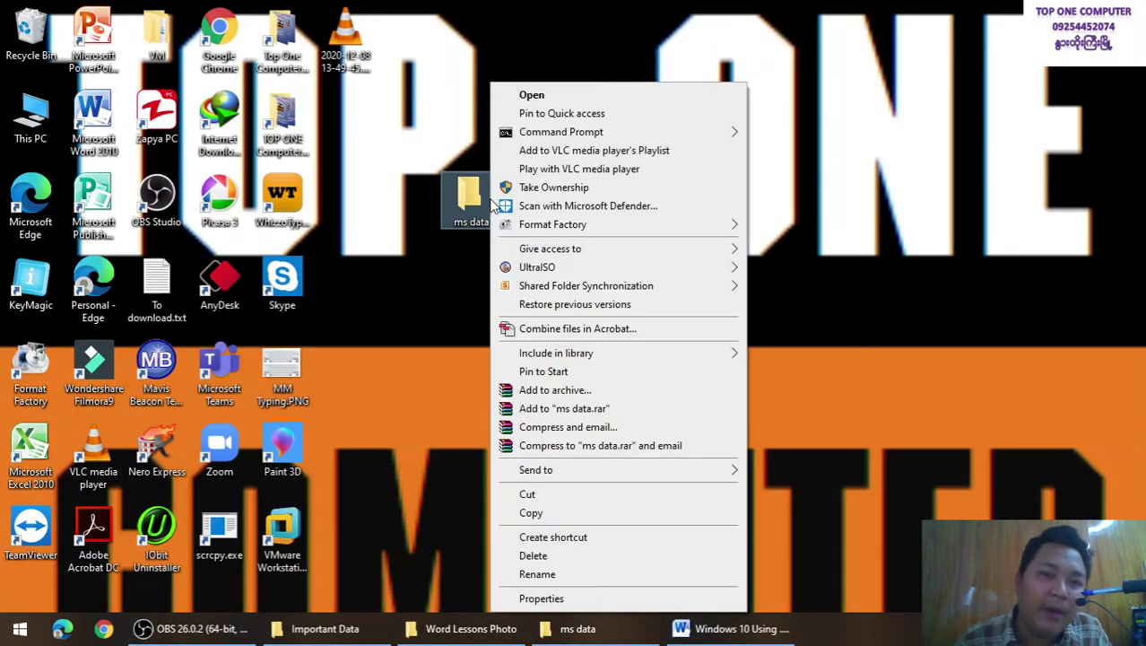
pyautogui.click(523, 556)
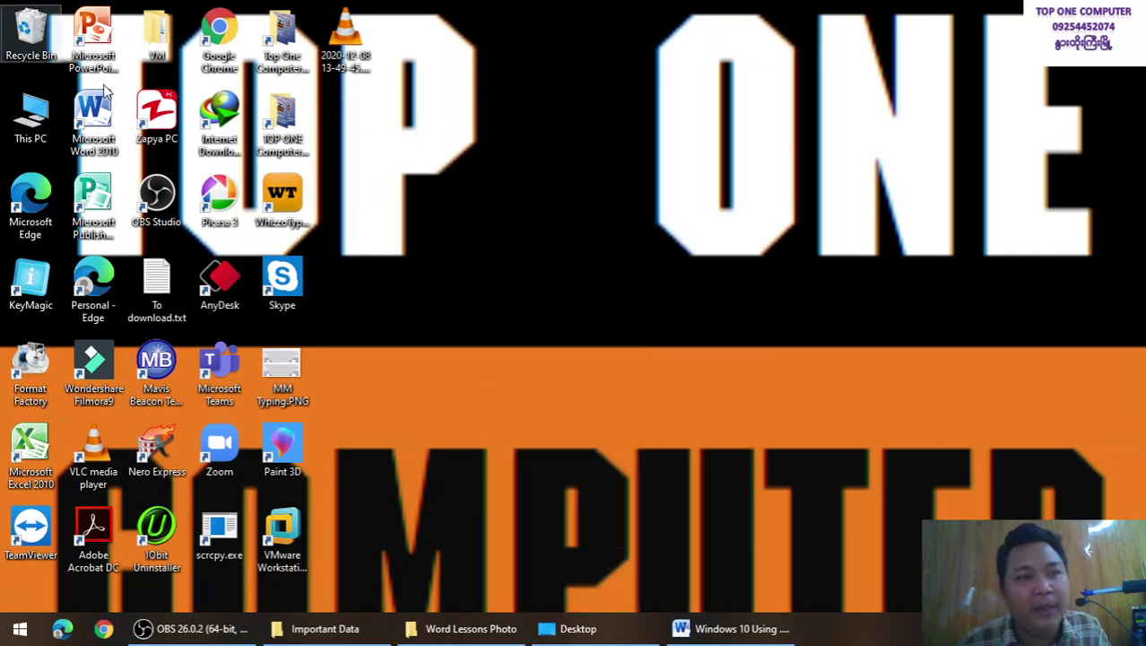
pyautogui.doubleClick(41, 57)
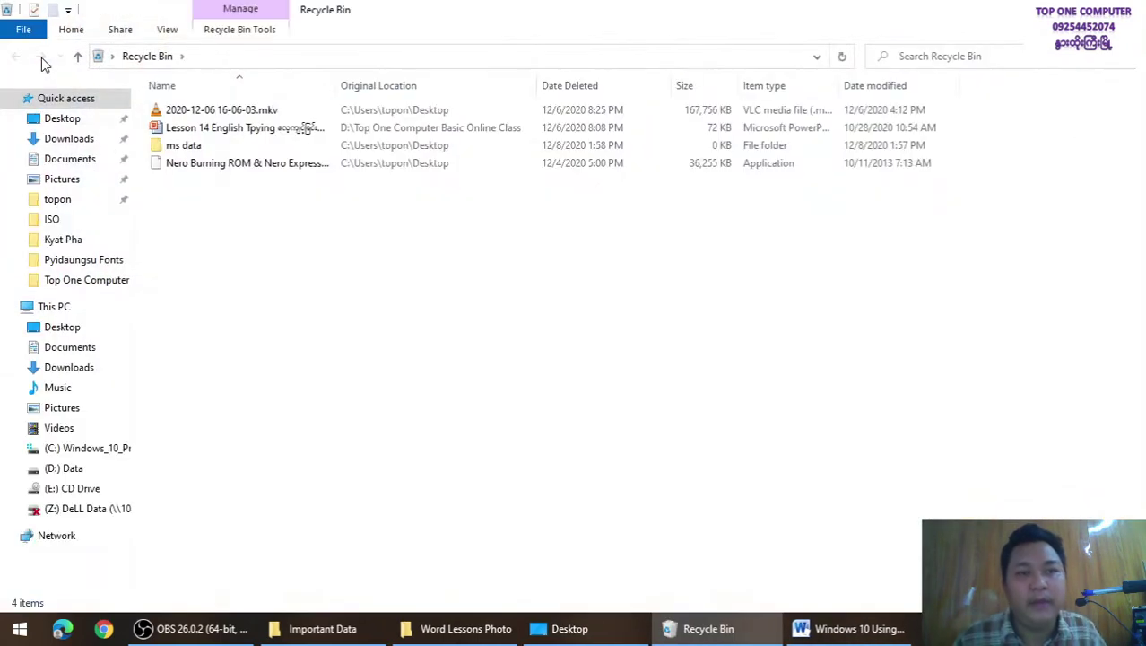
pyautogui.click(222, 151)
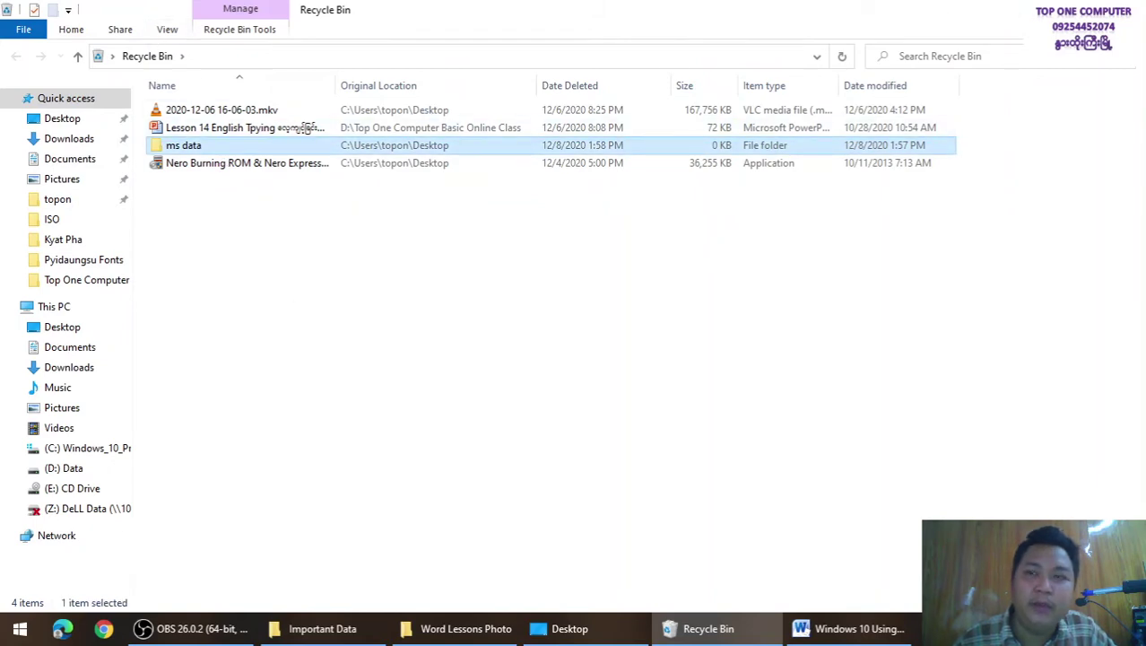
pyautogui.press('super+d')
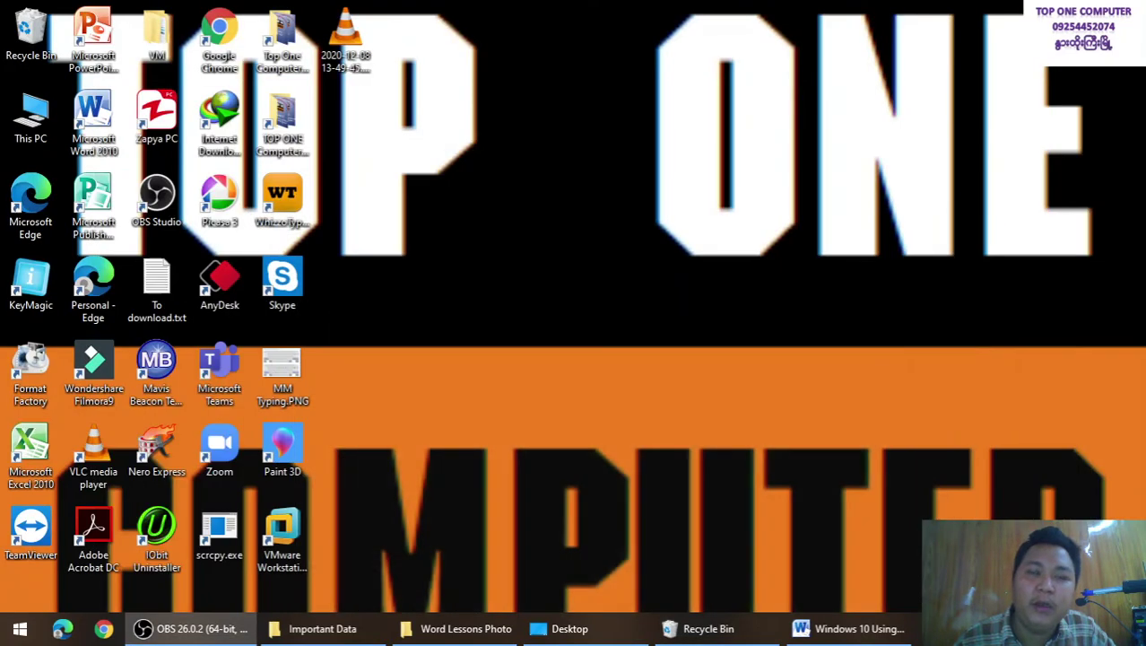
# Delete MM Typing.PNG from the desktop to the Recycle Bin and select it there
pyautogui.rightClick(260, 362)
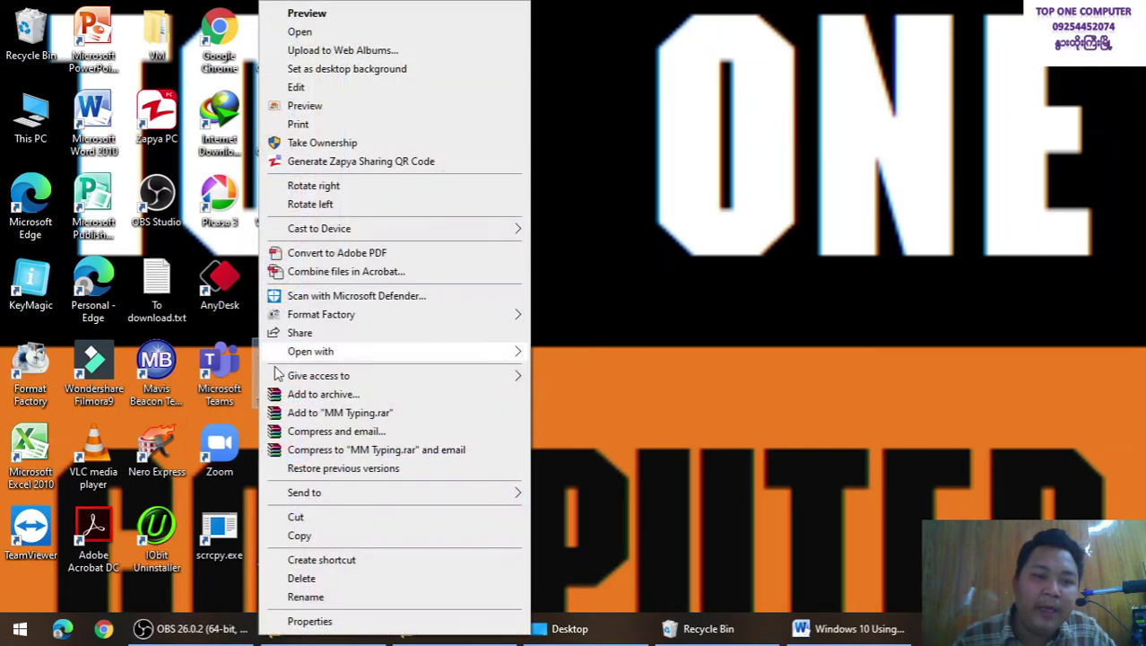
pyautogui.click(348, 581)
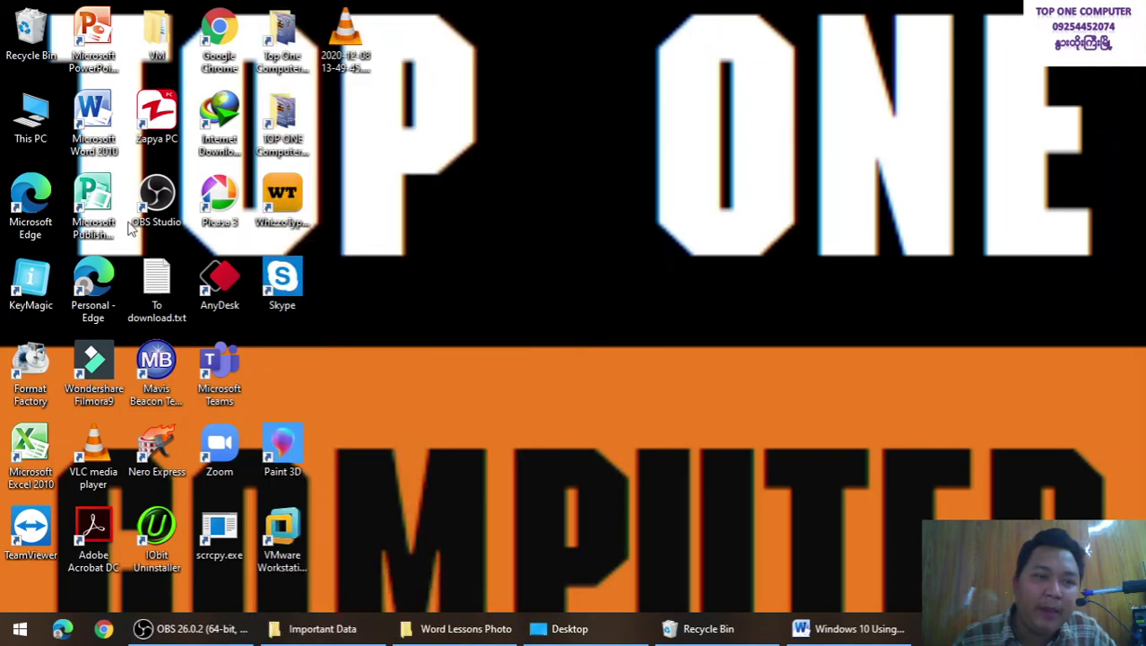
pyautogui.doubleClick(52, 45)
pyautogui.click(296, 152)
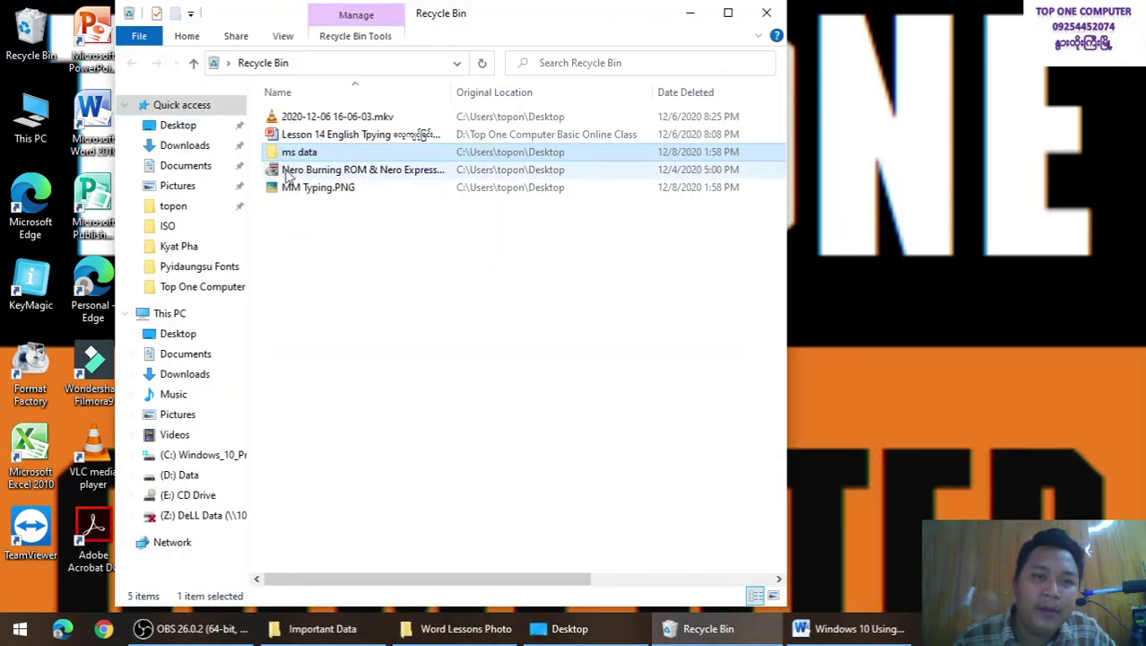
pyautogui.click(324, 190)
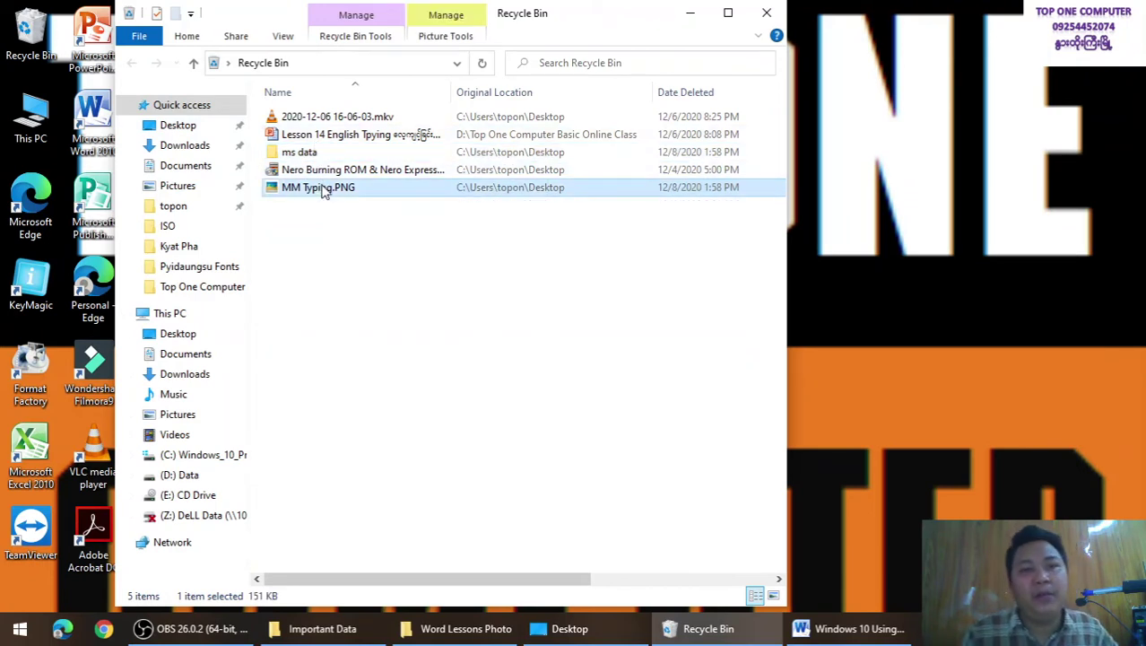
# Cut MM Typing.PNG from the Recycle Bin, paste it onto the desktop and place it above the Paint 3D shortcut
pyautogui.rightClick(324, 190)
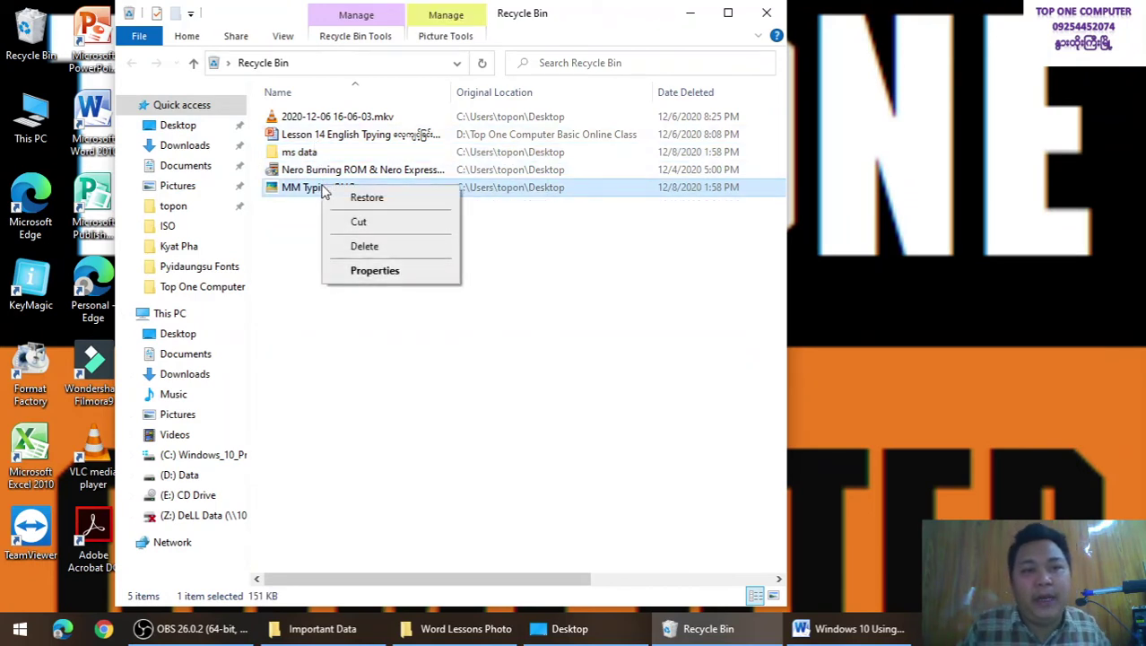
pyautogui.click(358, 221)
pyautogui.click(689, 13)
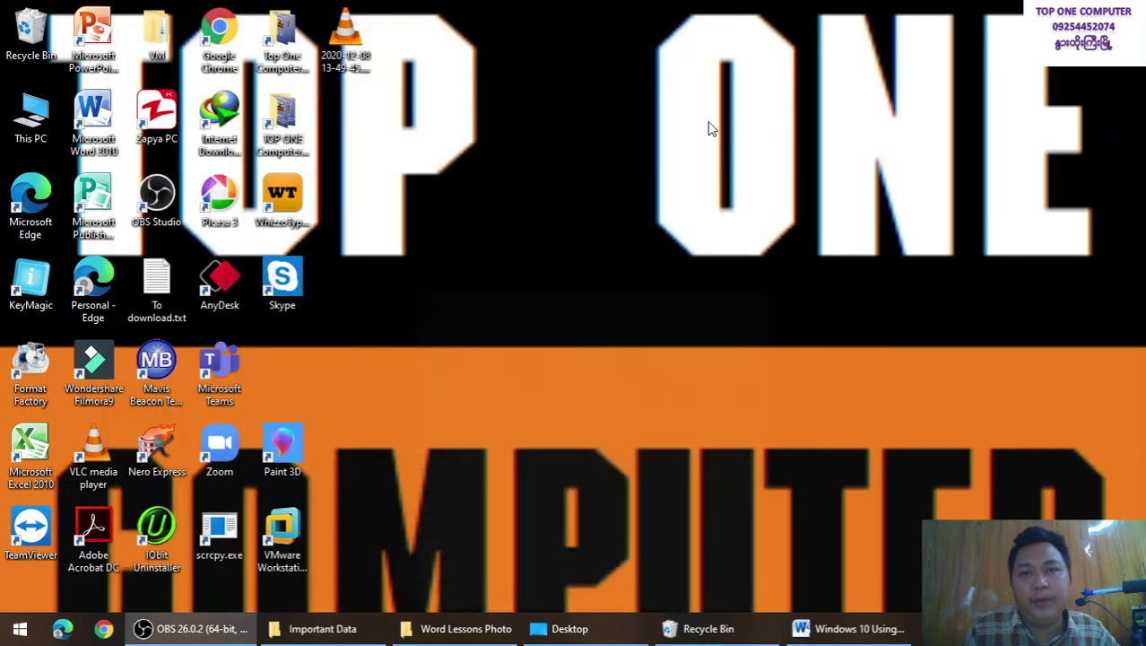
pyautogui.rightClick(475, 229)
pyautogui.click(532, 337)
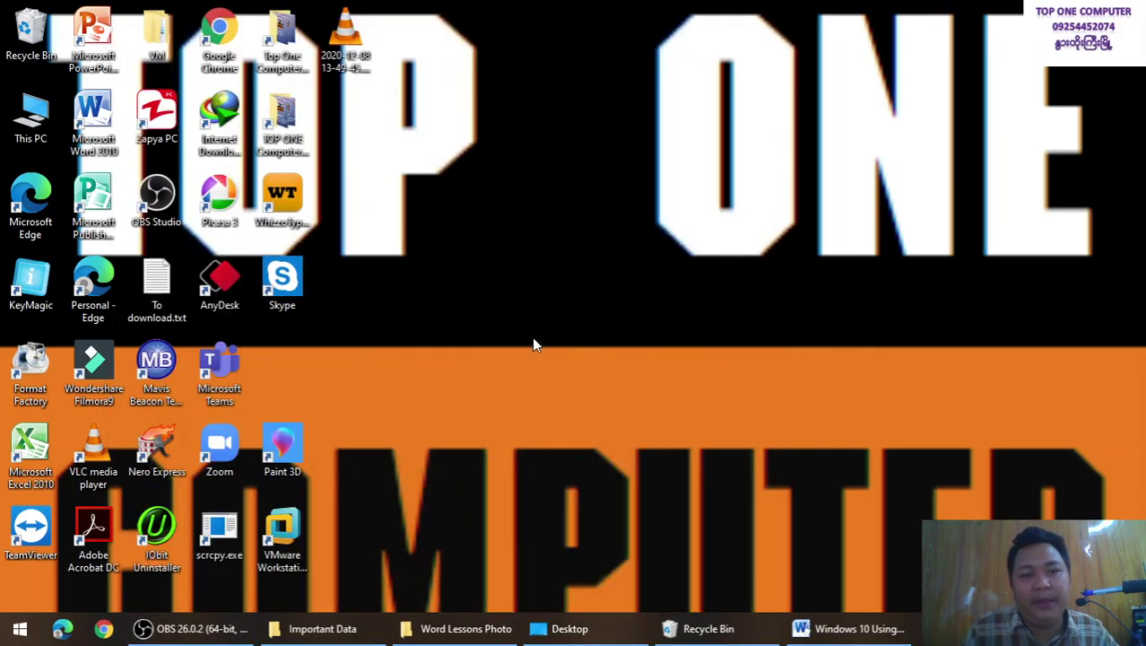
pyautogui.moveTo(469, 202); pyautogui.dragTo(300, 363)
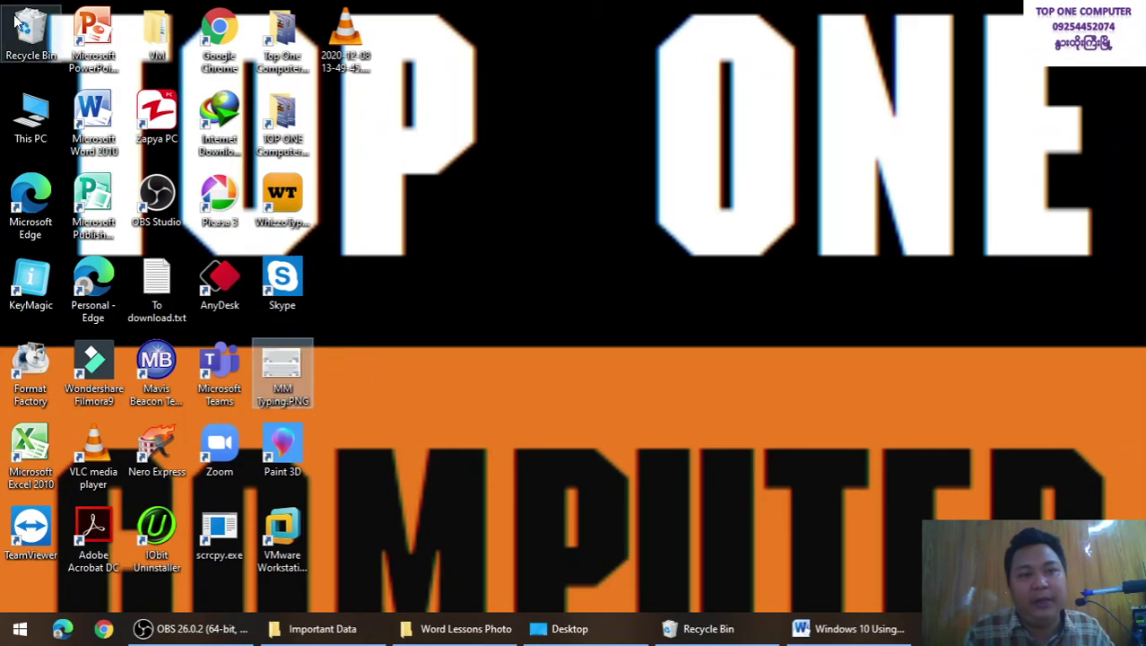
# Check the Recycle Bin's contents, close it and return to the Word Lessons Photo folder
pyautogui.doubleClick(16, 18)
pyautogui.click(776, 21)
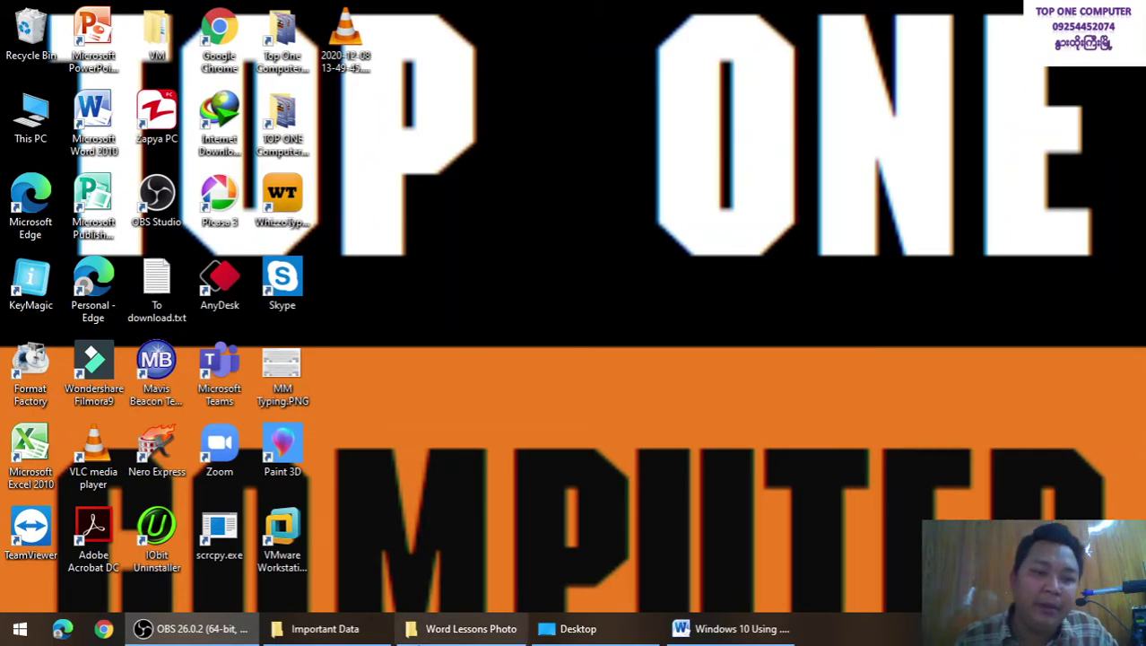
pyautogui.click(431, 631)
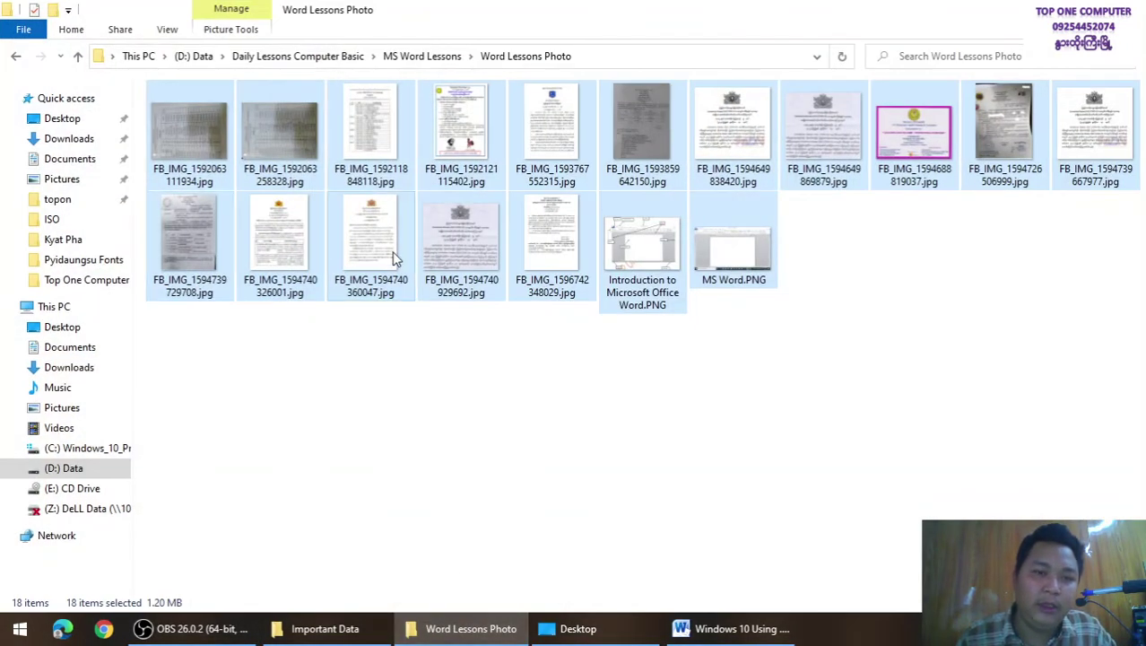
# Delete FB_IMG_1594740360047.jpg from the Word Lessons Photo folder and open the Recycle Bin from the desktop
pyautogui.rightClick(394, 258)
pyautogui.click(394, 258)
pyautogui.rightClick(383, 258)
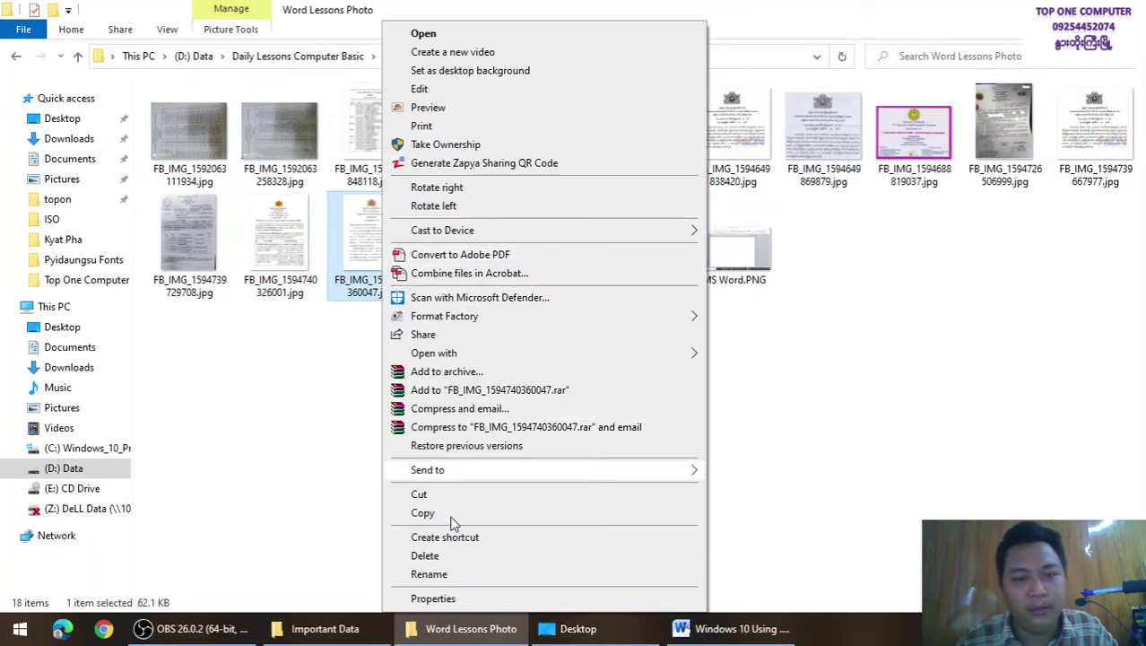
pyautogui.click(446, 554)
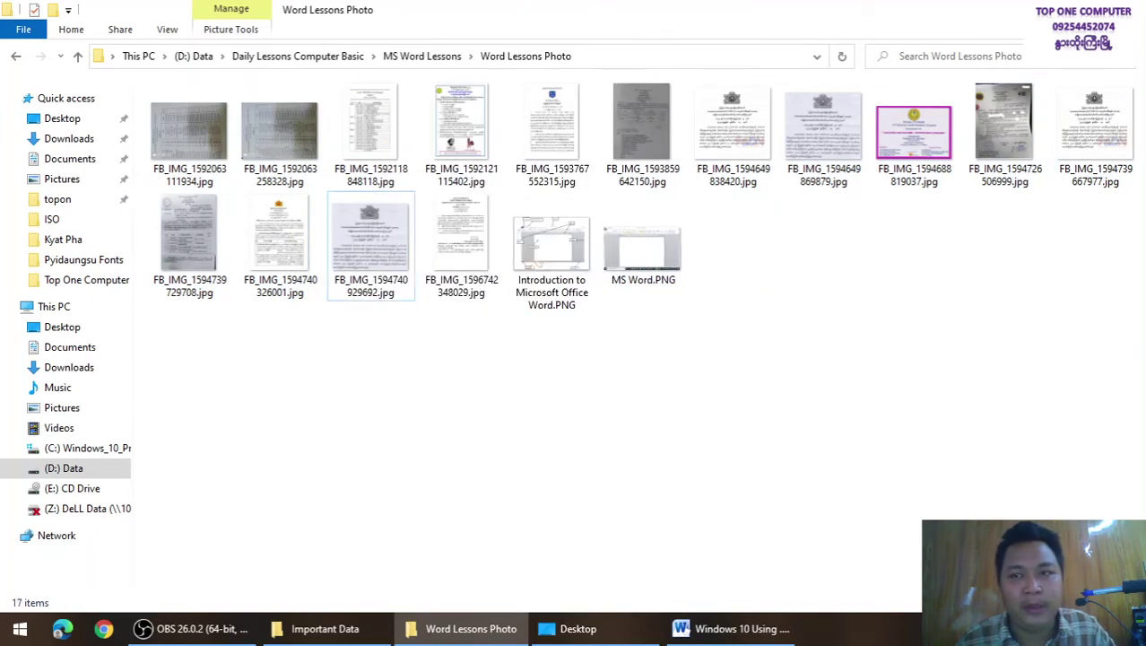
pyautogui.press('super+d')
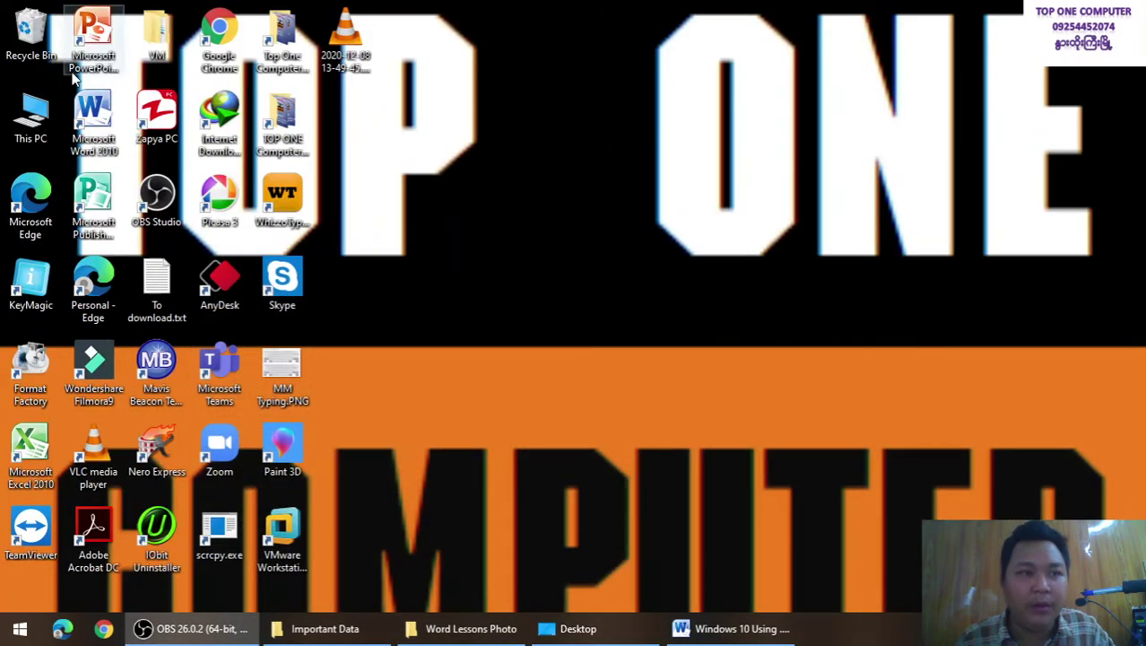
pyautogui.doubleClick(26, 27)
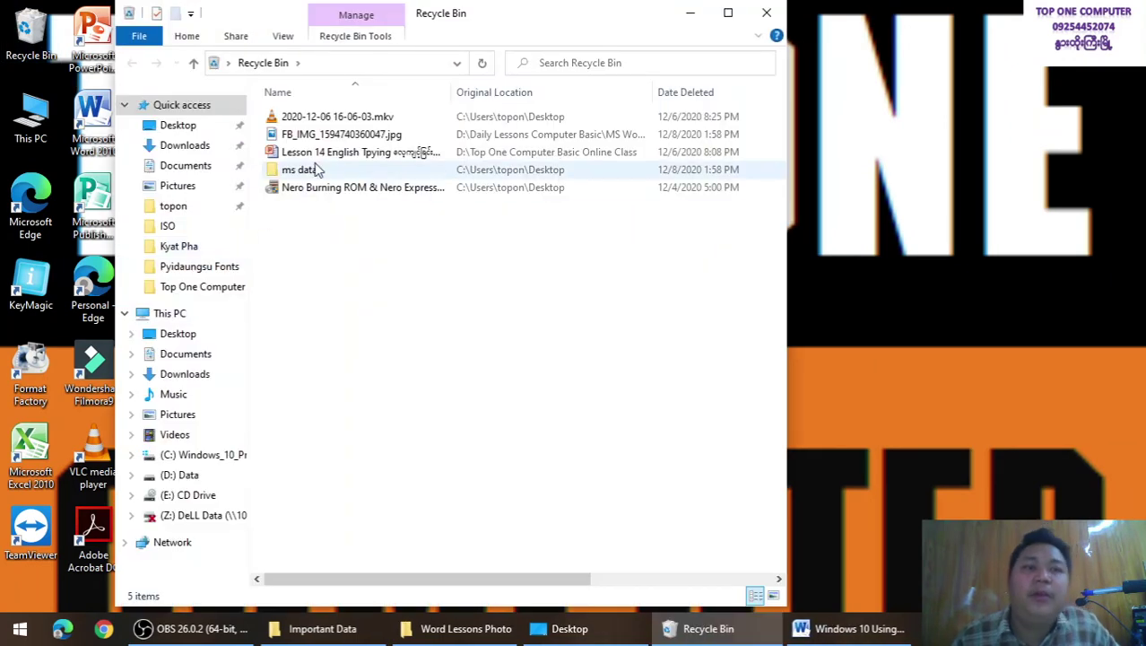
# Cut FB_IMG_1594740360047.jpg from the Recycle Bin and paste it back into the Word Lessons Photo folder
pyautogui.click(328, 134)
pyautogui.rightClick(328, 132)
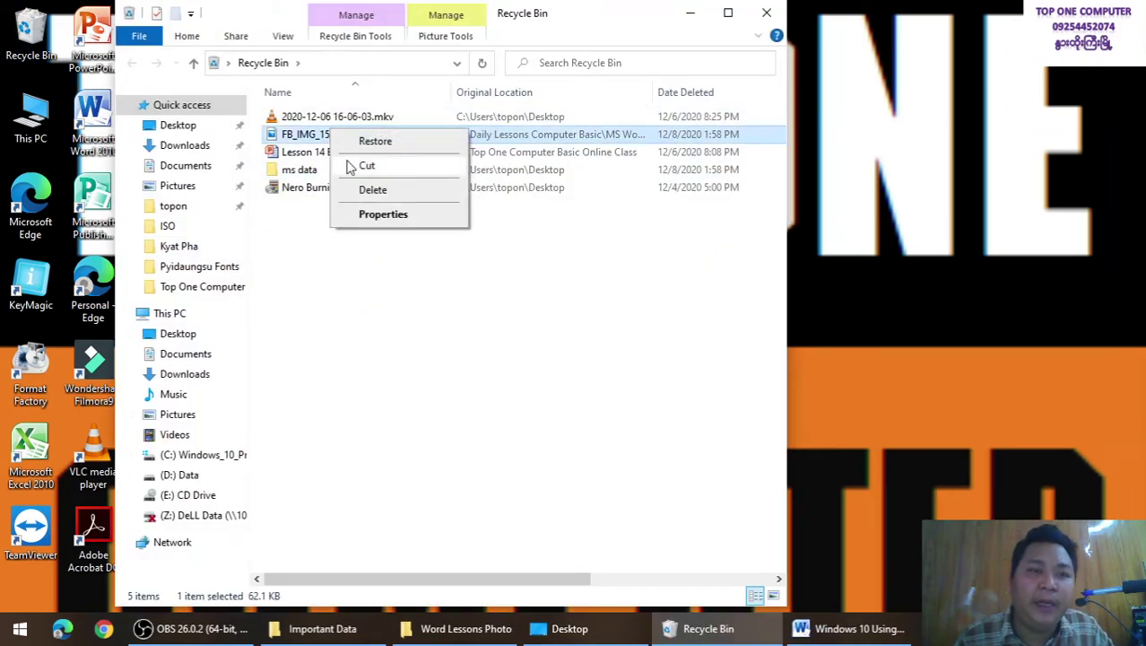
pyautogui.press('Escape')
pyautogui.click(690, 12)
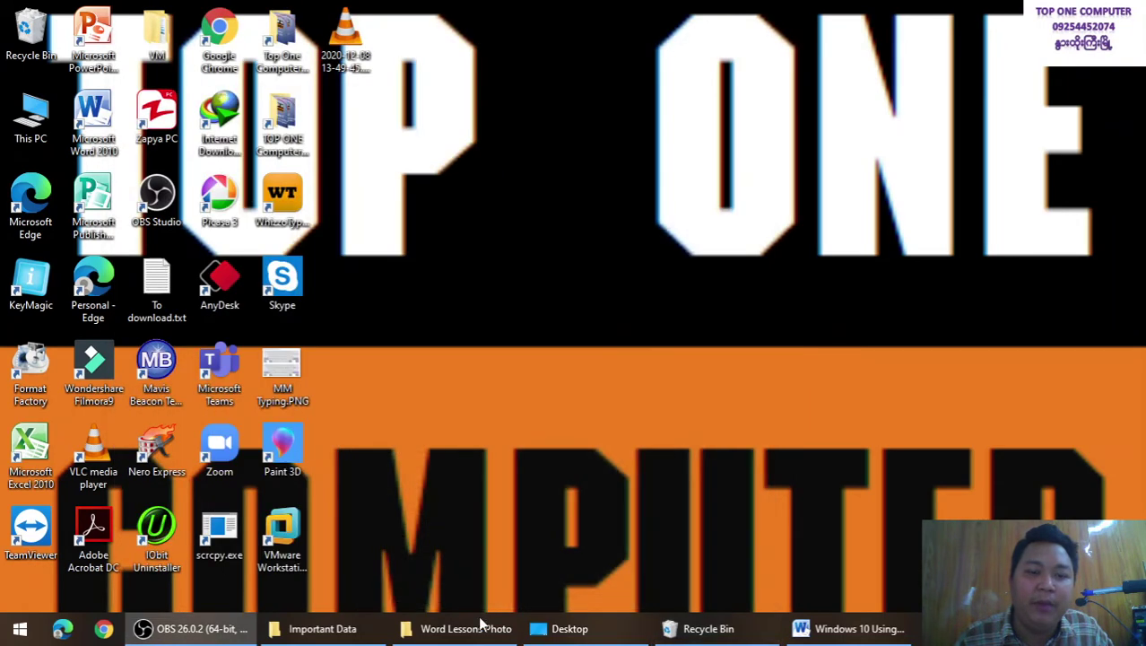
pyautogui.click(480, 628)
pyautogui.rightClick(459, 422)
pyautogui.click(536, 254)
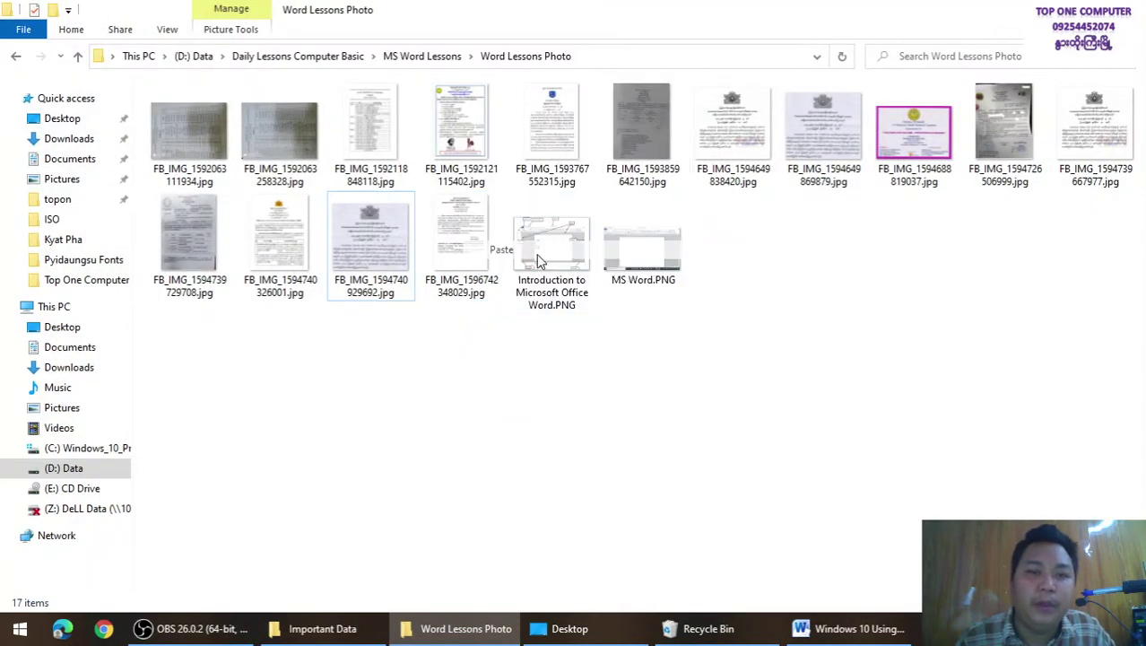
pyautogui.rightClick(528, 346)
pyautogui.click(596, 128)
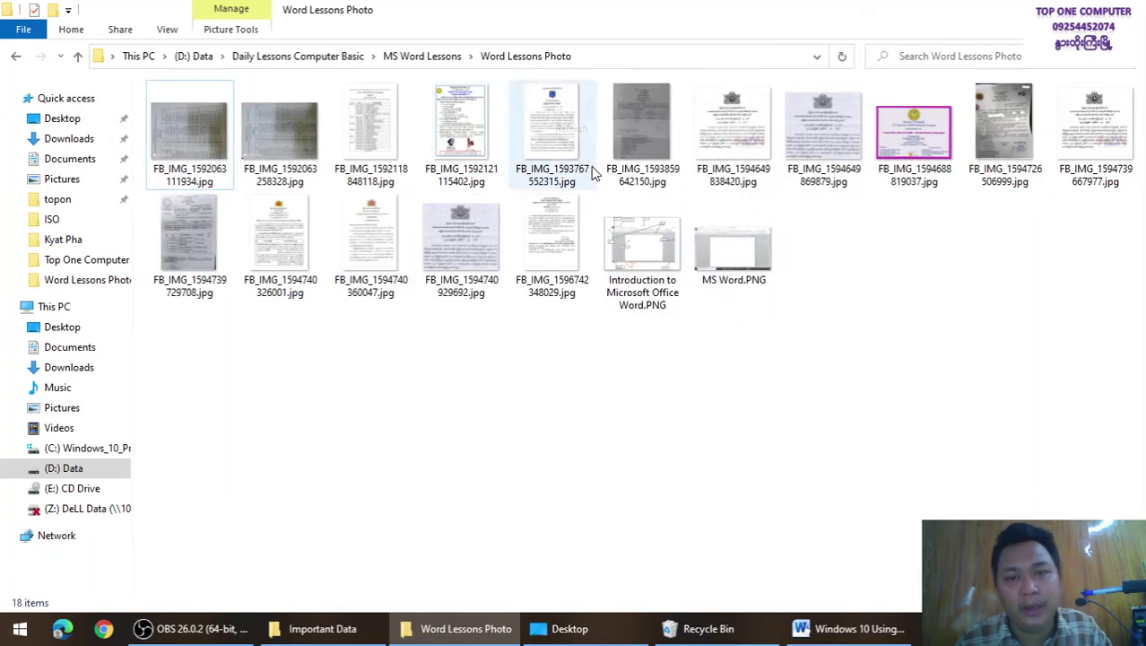
pyautogui.click(683, 244)
pyautogui.rightClick(641, 250)
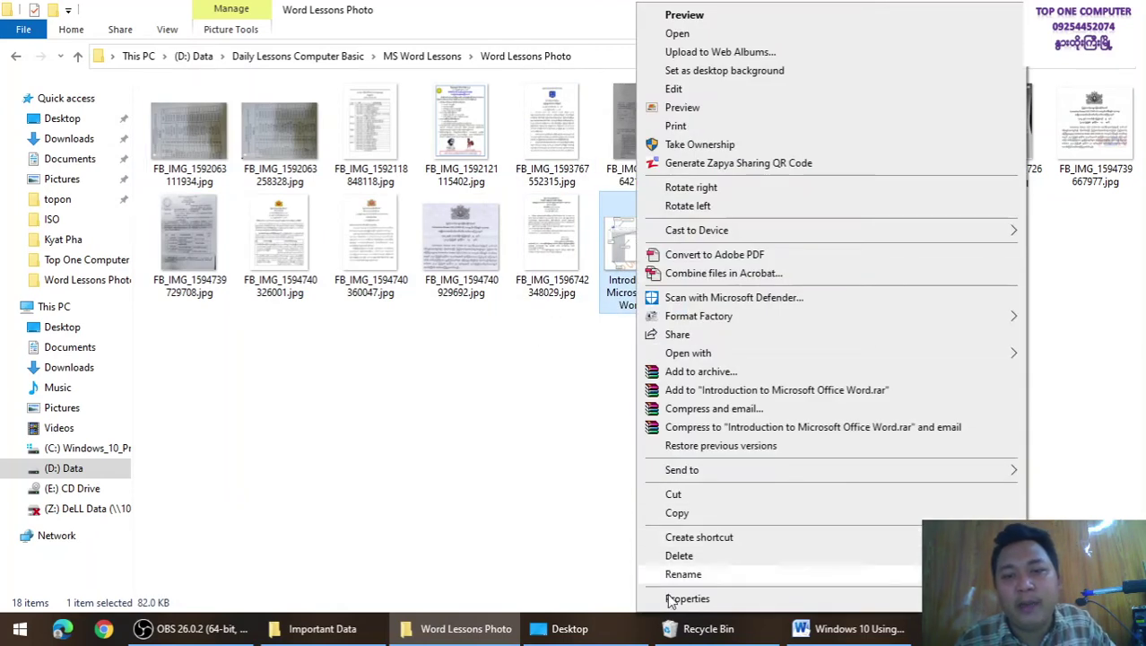
pyautogui.click(527, 511)
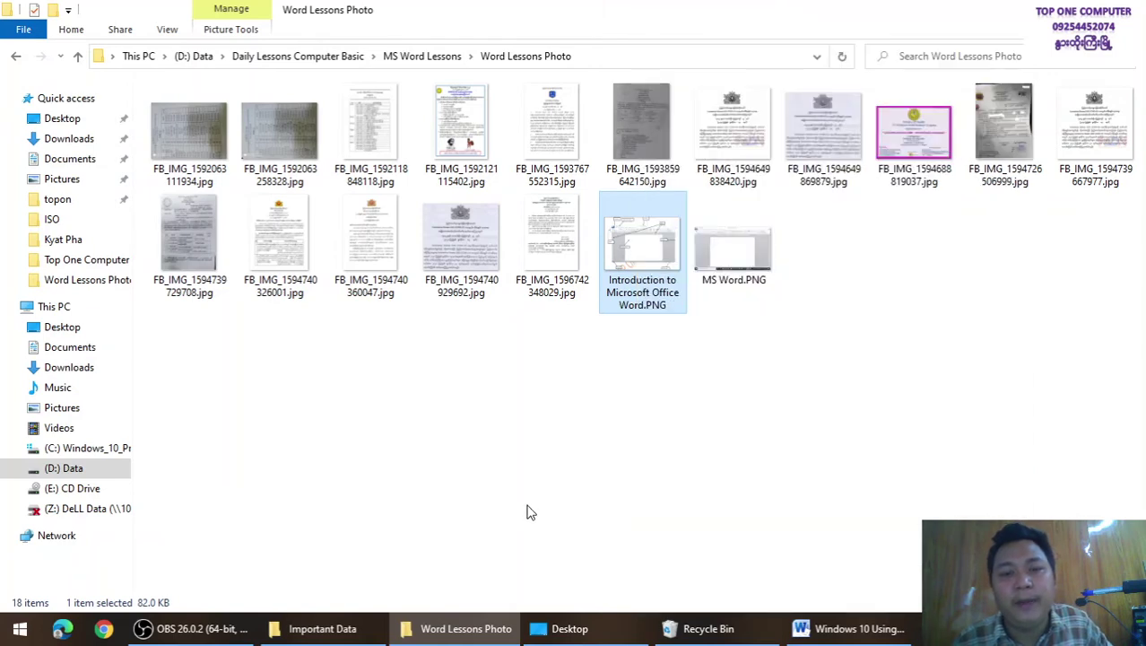
pyautogui.click(528, 511)
pyautogui.click(623, 268)
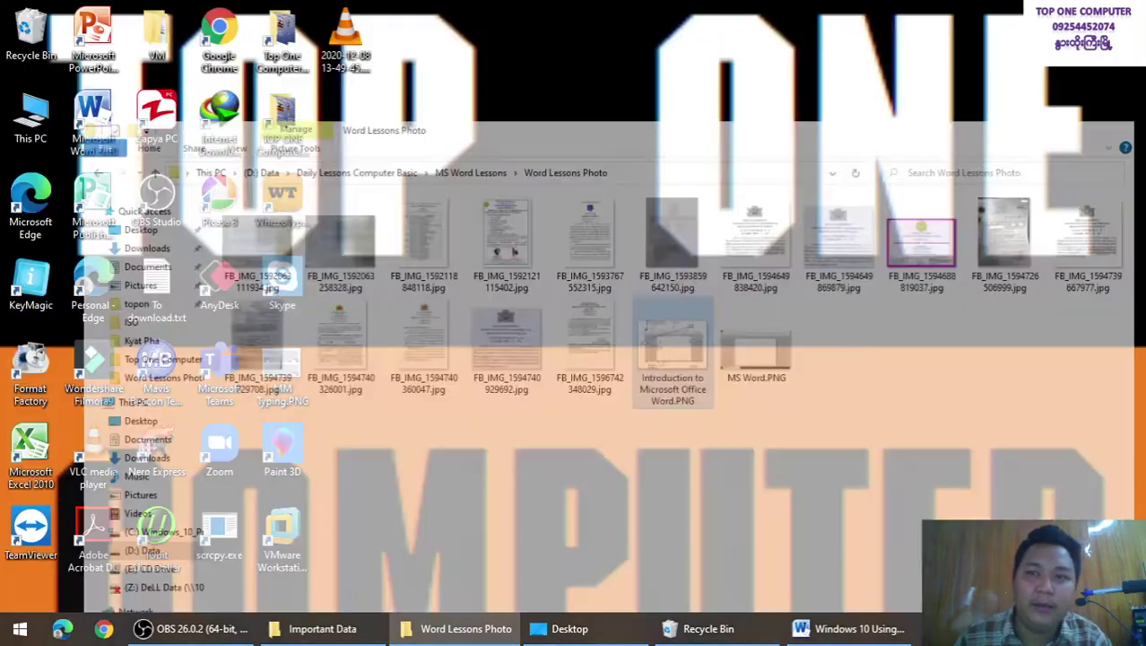
# Cut the Nero Burning ROM & Nero Express installer from the Recycle Bin, paste it onto the desktop and refresh the desktop
pyautogui.press('super+d')
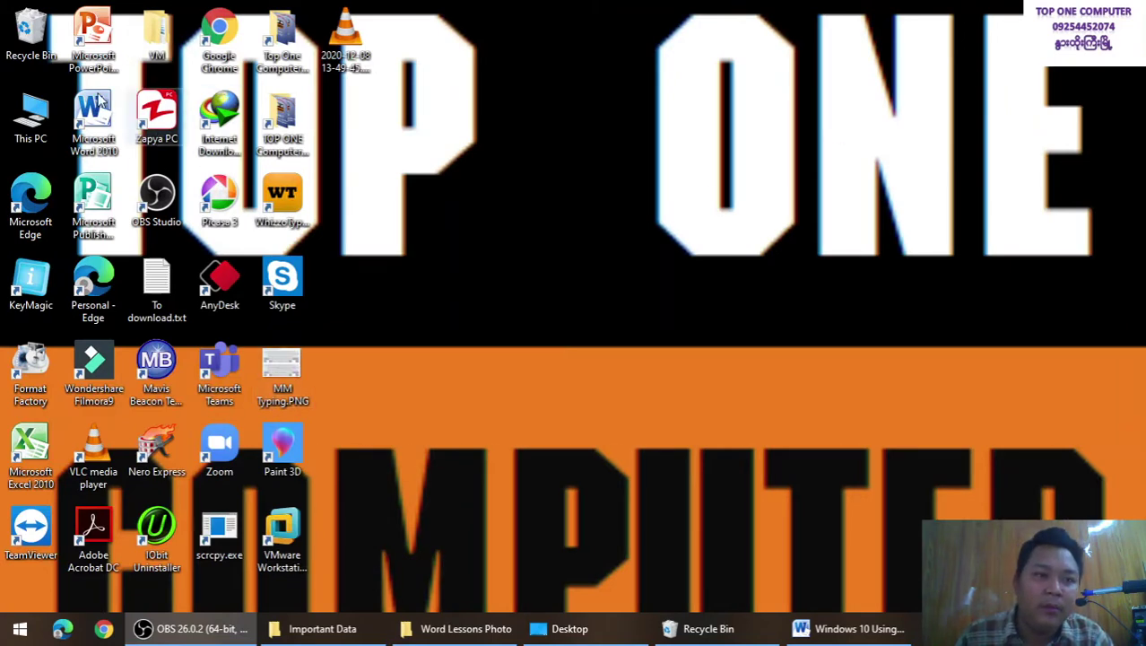
pyautogui.doubleClick(19, 34)
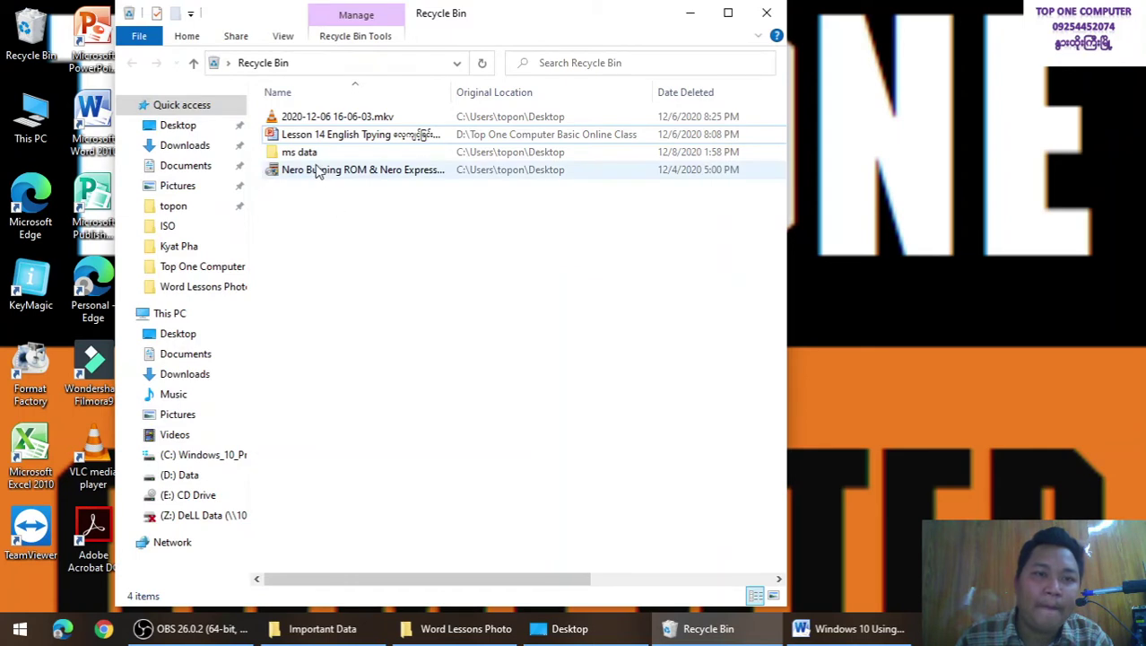
pyautogui.rightClick(315, 171)
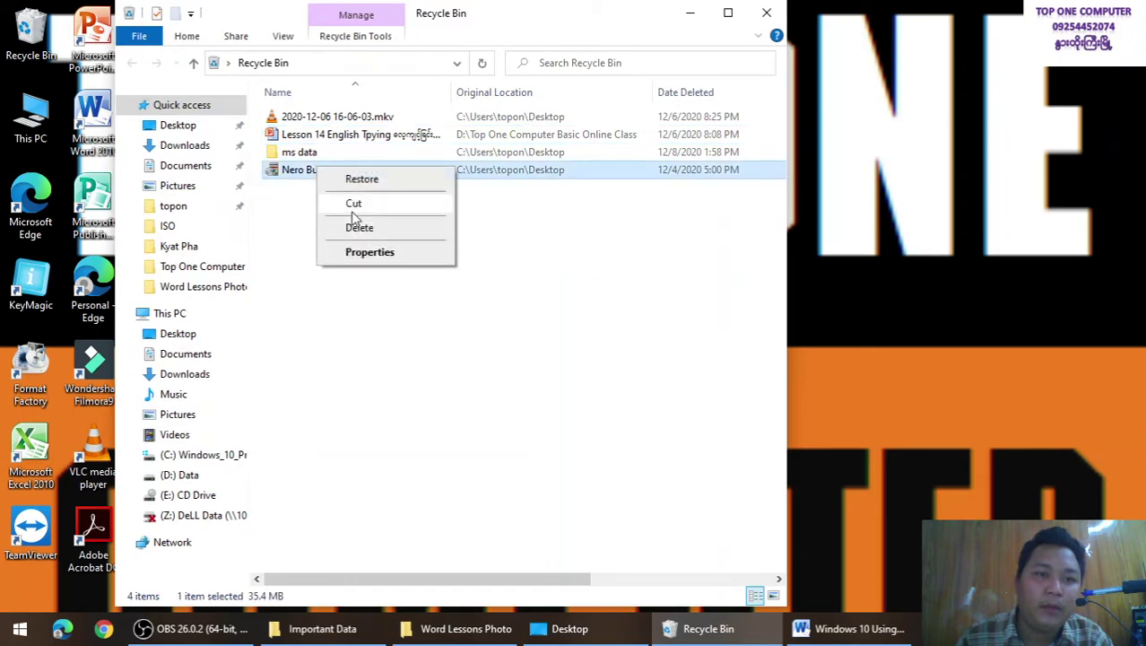
pyautogui.click(356, 208)
pyautogui.rightClick(834, 166)
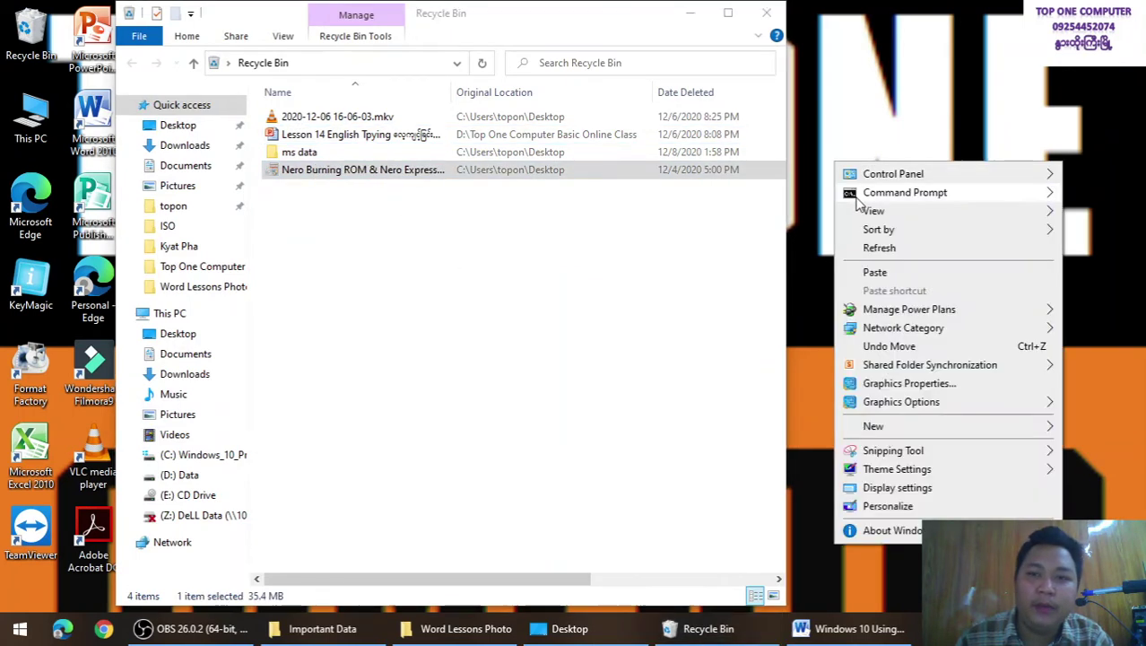
pyautogui.click(873, 280)
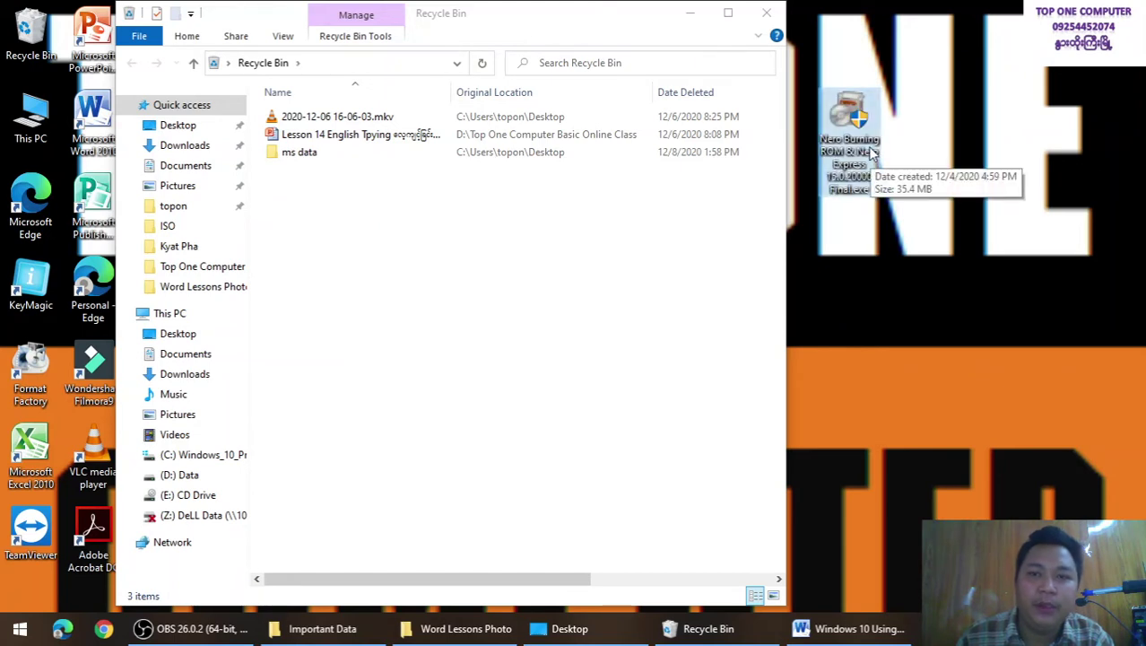
pyautogui.rightClick(866, 271)
pyautogui.click(897, 315)
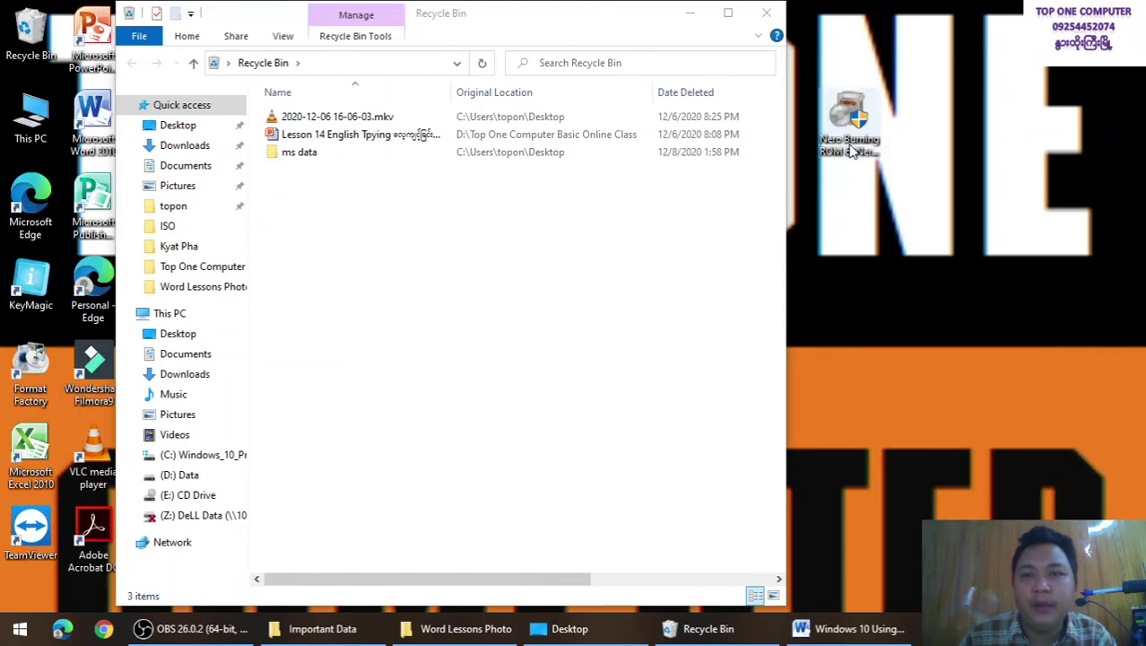
# Move the Nero installer lower on the desktop and delete it to the Recycle Bin
pyautogui.moveTo(850, 153); pyautogui.dragTo(867, 295)
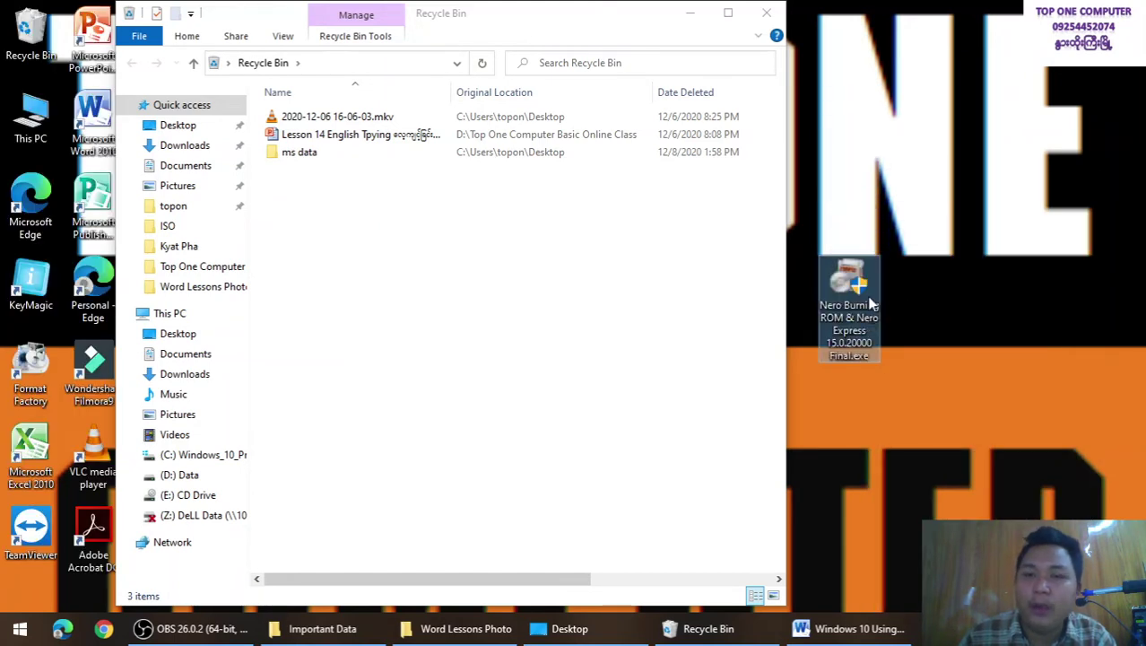
pyautogui.rightClick(866, 295)
pyautogui.click(785, 554)
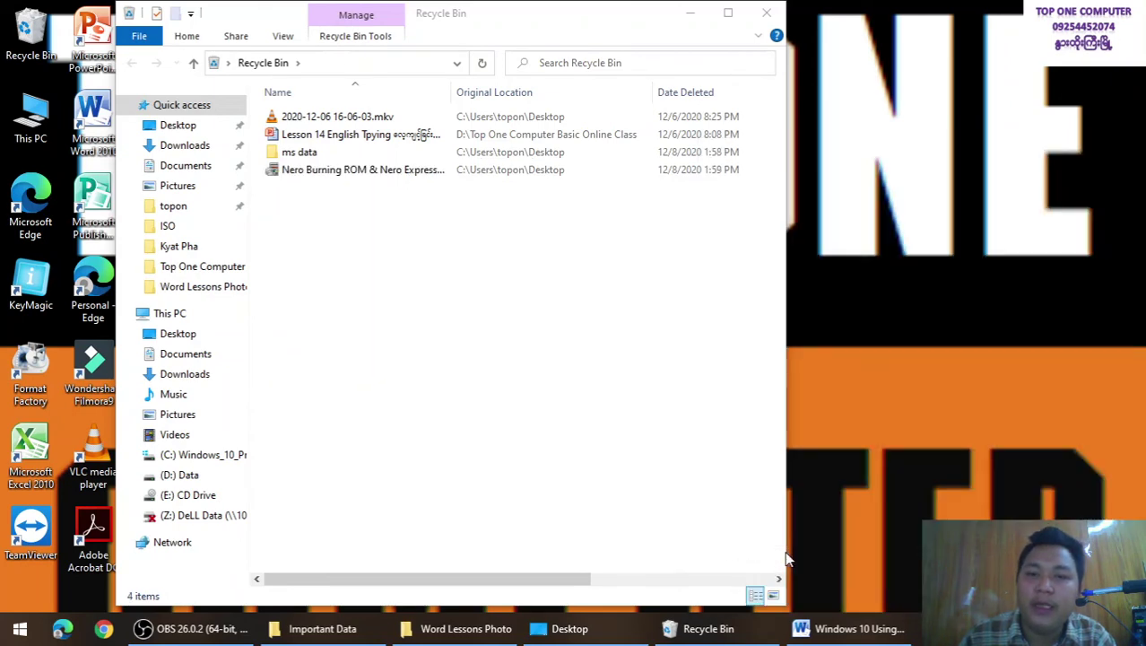
# Recover the Nero installer from the Recycle Bin by cutting and pasting it onto the desktop, and move it slightly lower
pyautogui.click(362, 170)
pyautogui.rightClick(361, 170)
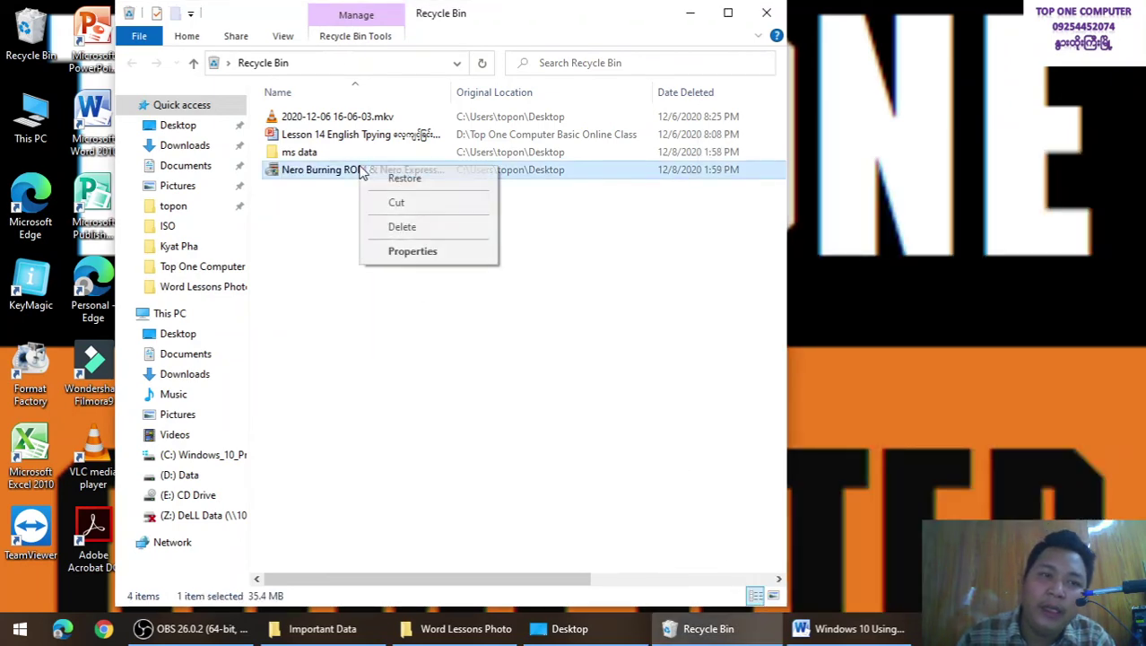
pyautogui.click(397, 202)
pyautogui.click(810, 270)
pyautogui.rightClick(810, 270)
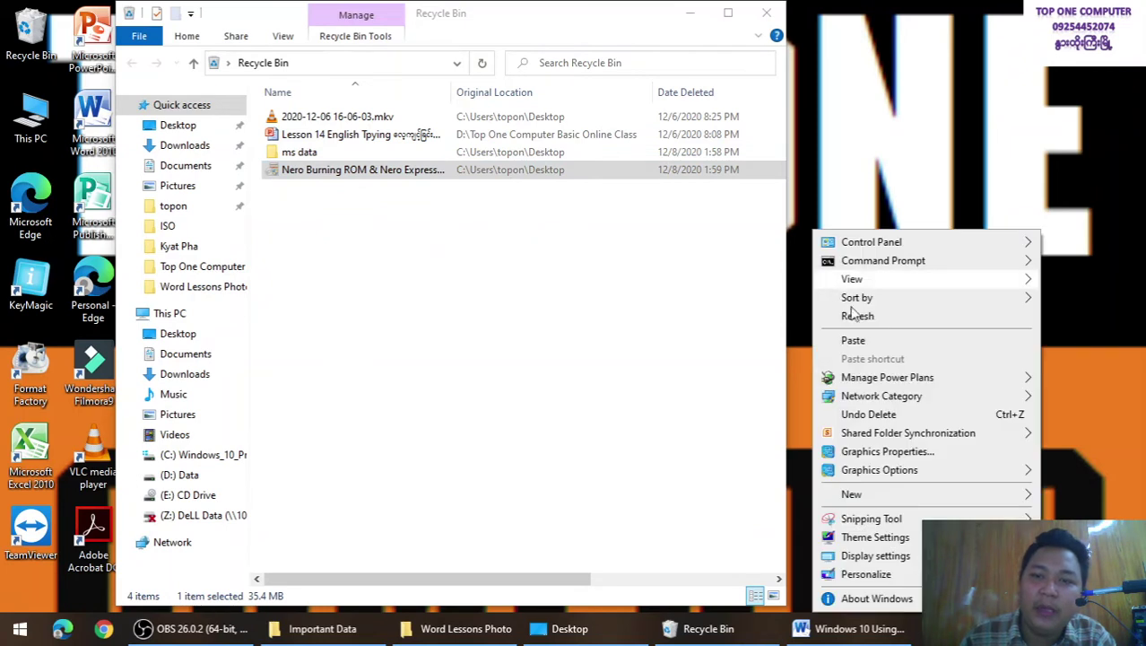
pyautogui.click(887, 340)
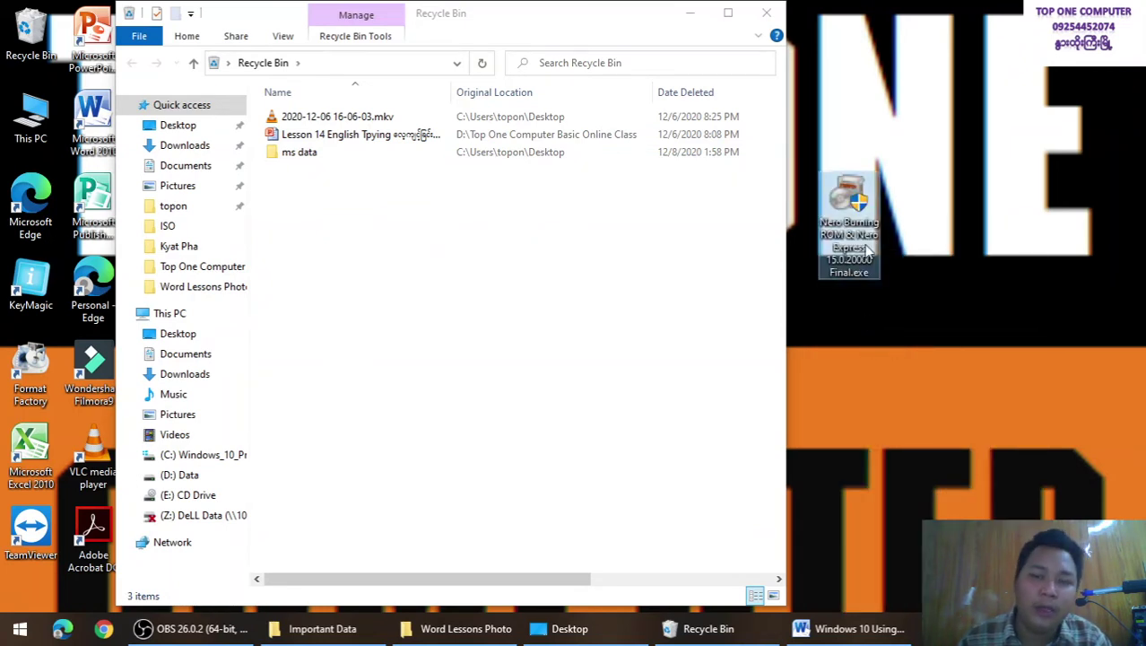
pyautogui.moveTo(867, 250); pyautogui.dragTo(856, 356)
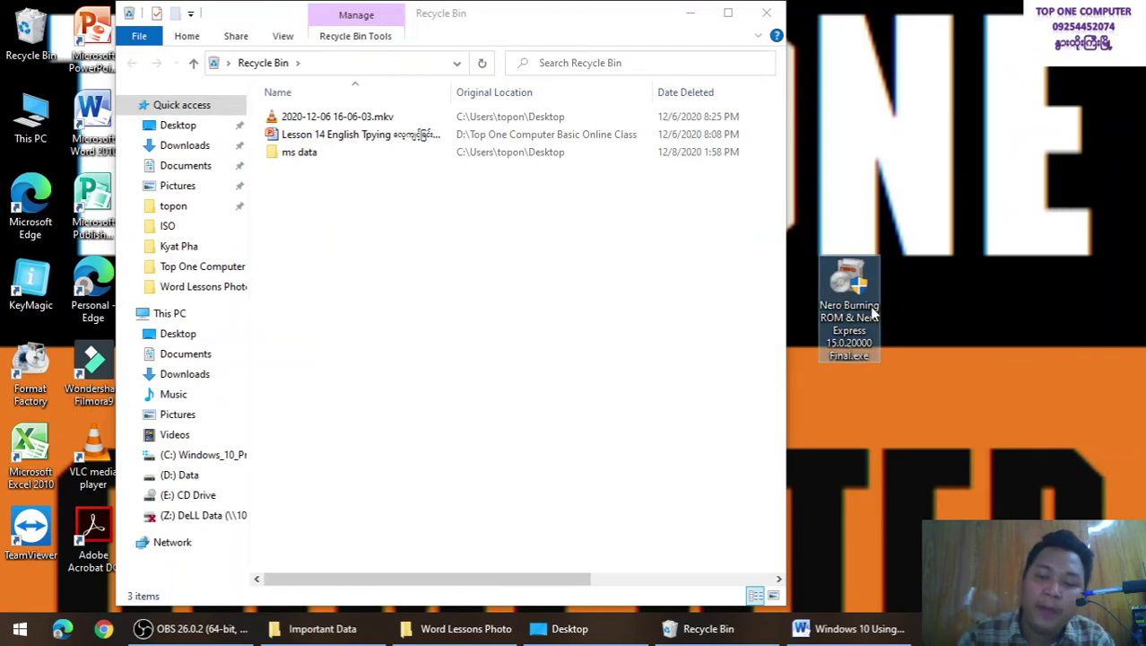
# Permanently delete the Nero installer from the desktop, bypassing the Recycle Bin, and close the Recycle Bin window
pyautogui.hotkey('shift', 'Delete')
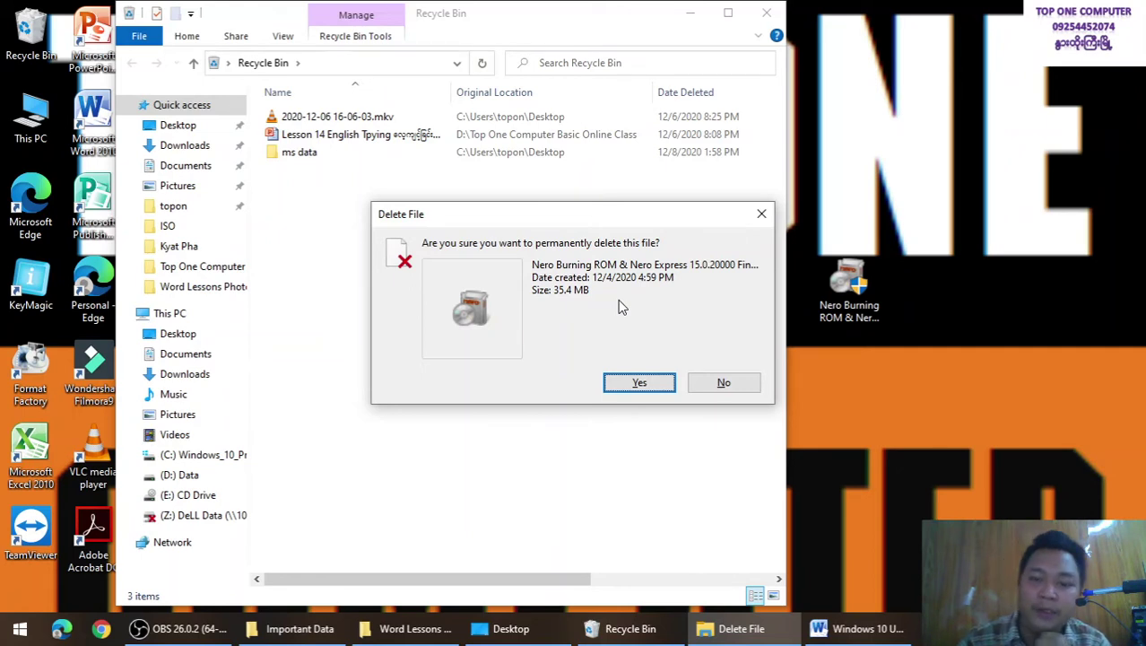
pyautogui.press('Return')
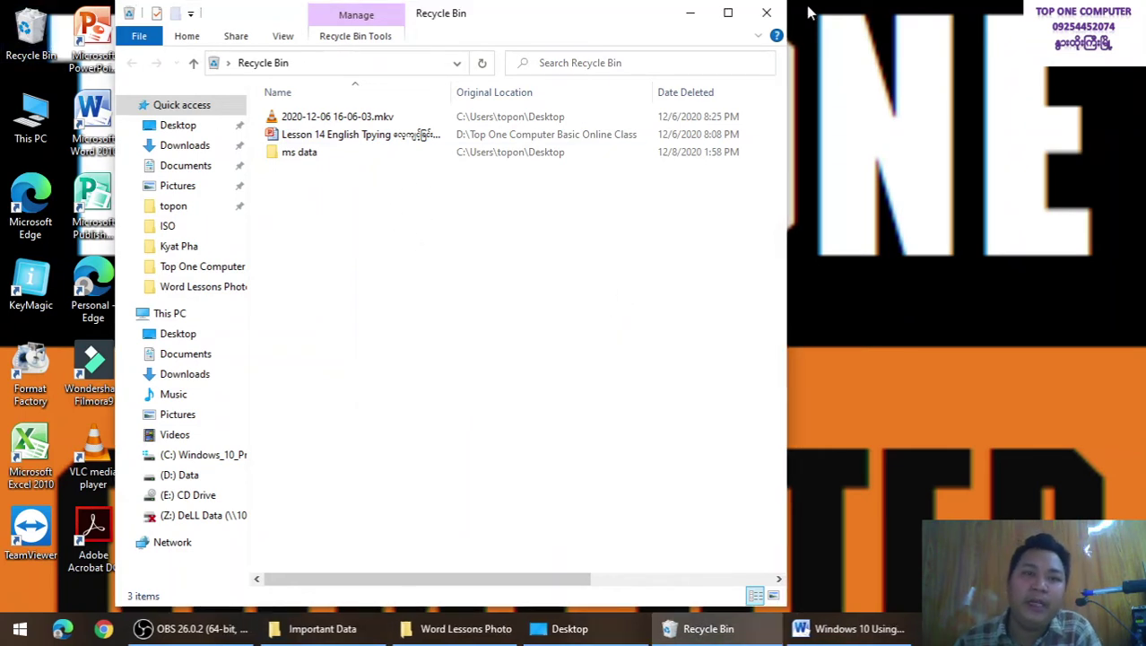
pyautogui.click(767, 13)
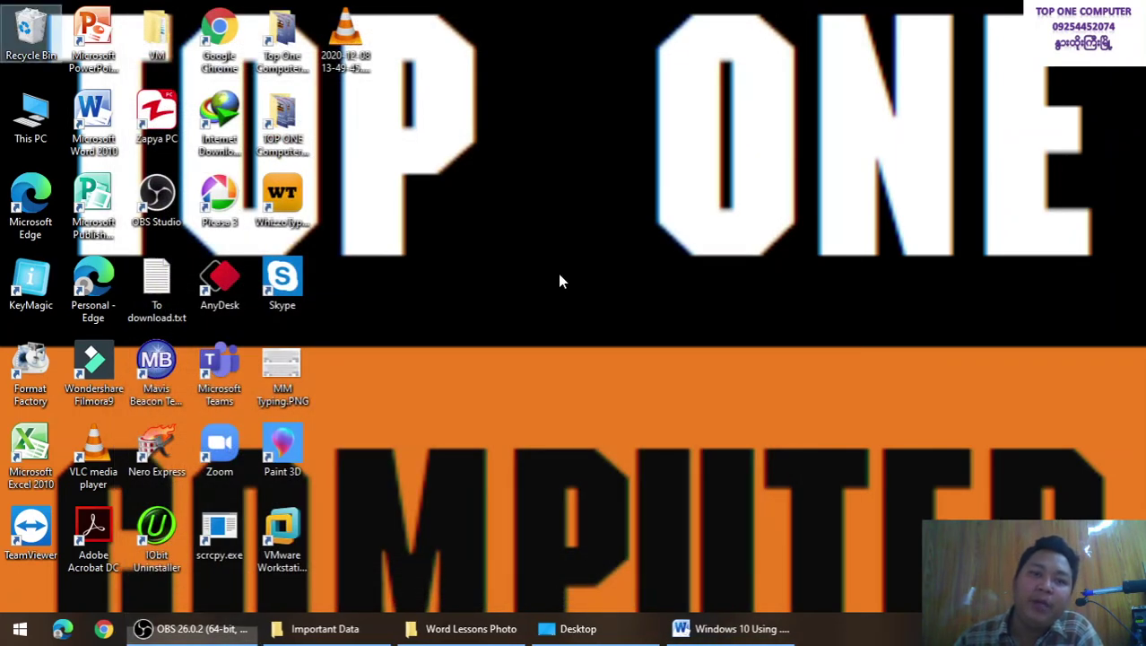
pyautogui.rightClick(559, 281)
pyautogui.click(659, 316)
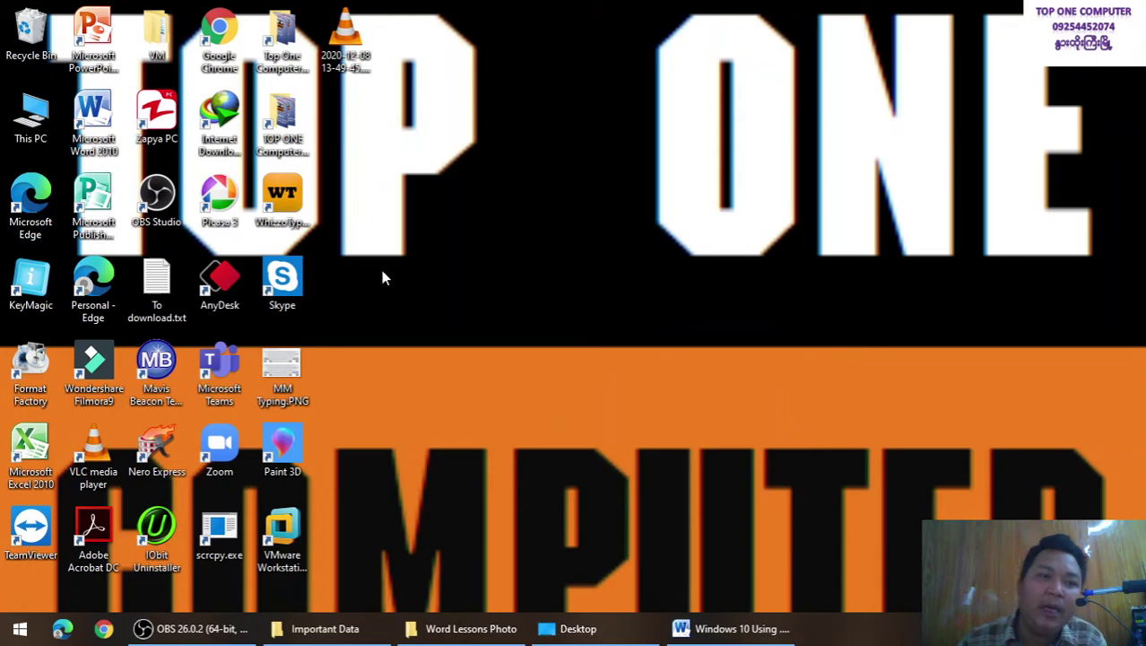
# Delete To download.txt from the desktop and open the Recycle Bin
pyautogui.rightClick(159, 275)
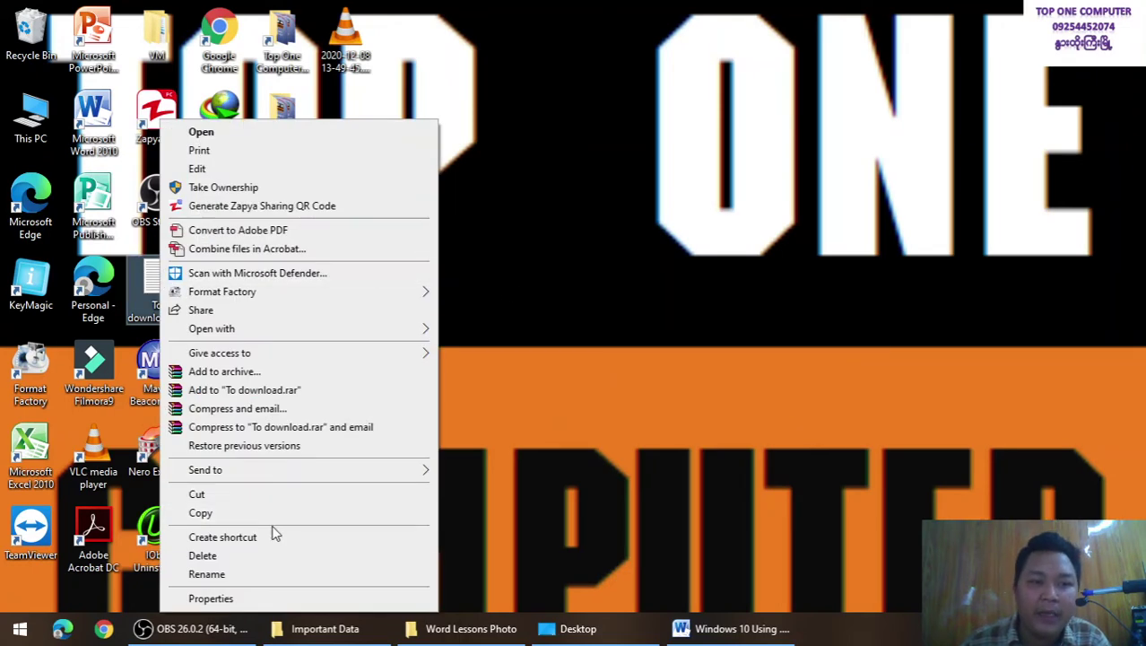
pyautogui.click(245, 556)
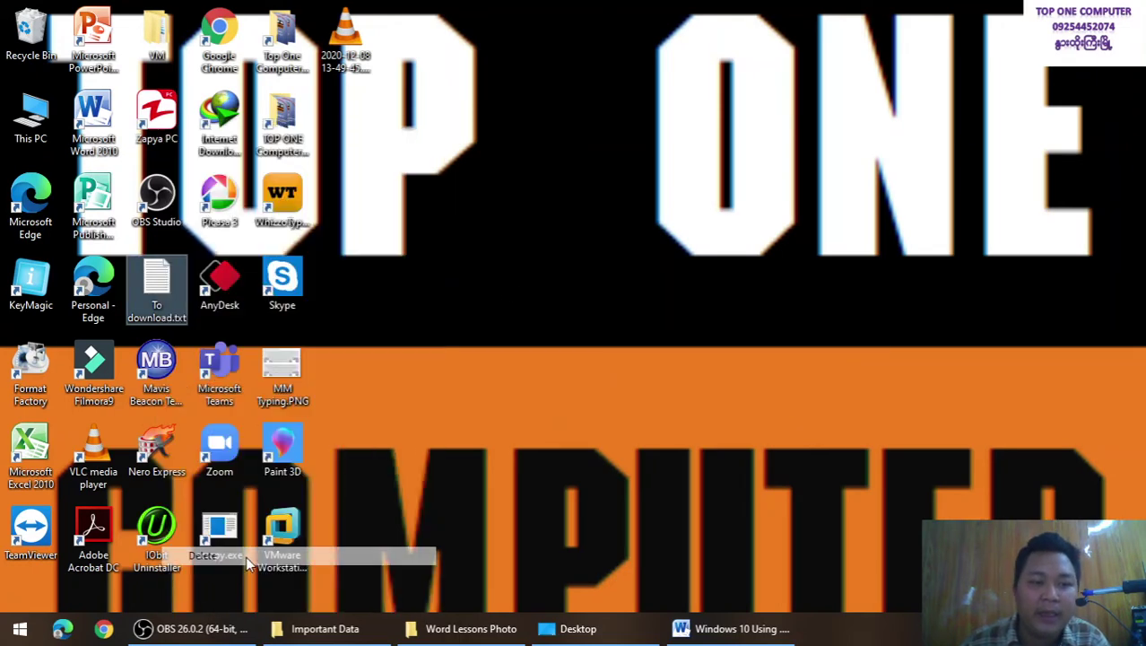
pyautogui.doubleClick(22, 59)
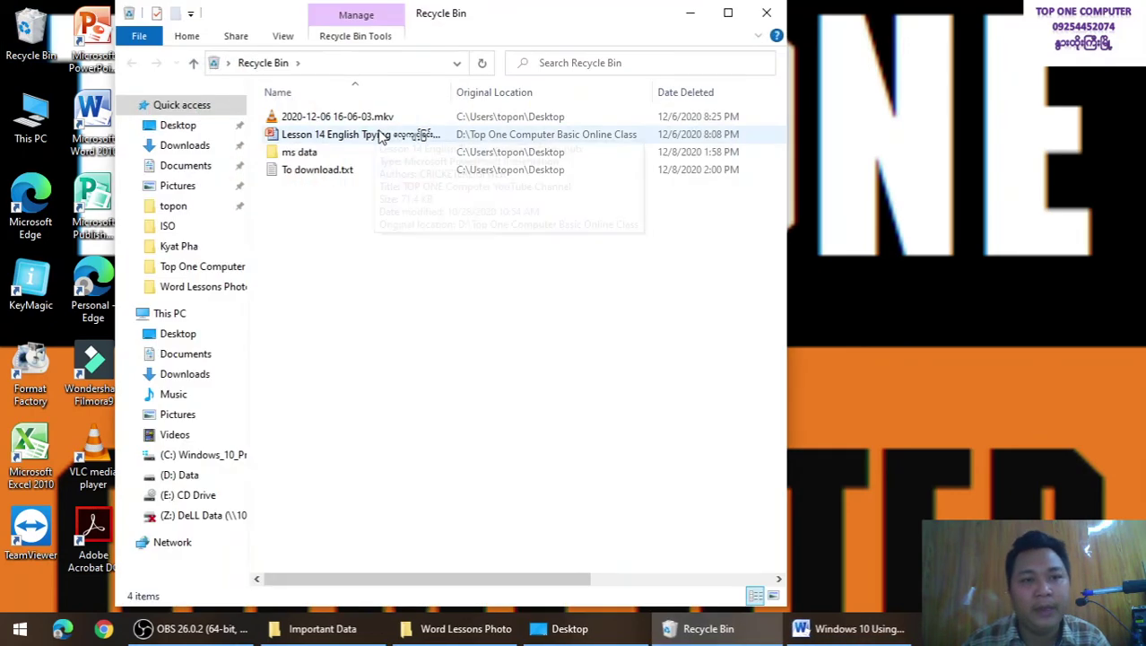
# Cut To download.txt from the Recycle Bin, paste it onto the desktop and place it between the Personal - Edge and AnyDesk shortcuts
pyautogui.rightClick(364, 176)
pyautogui.click(411, 213)
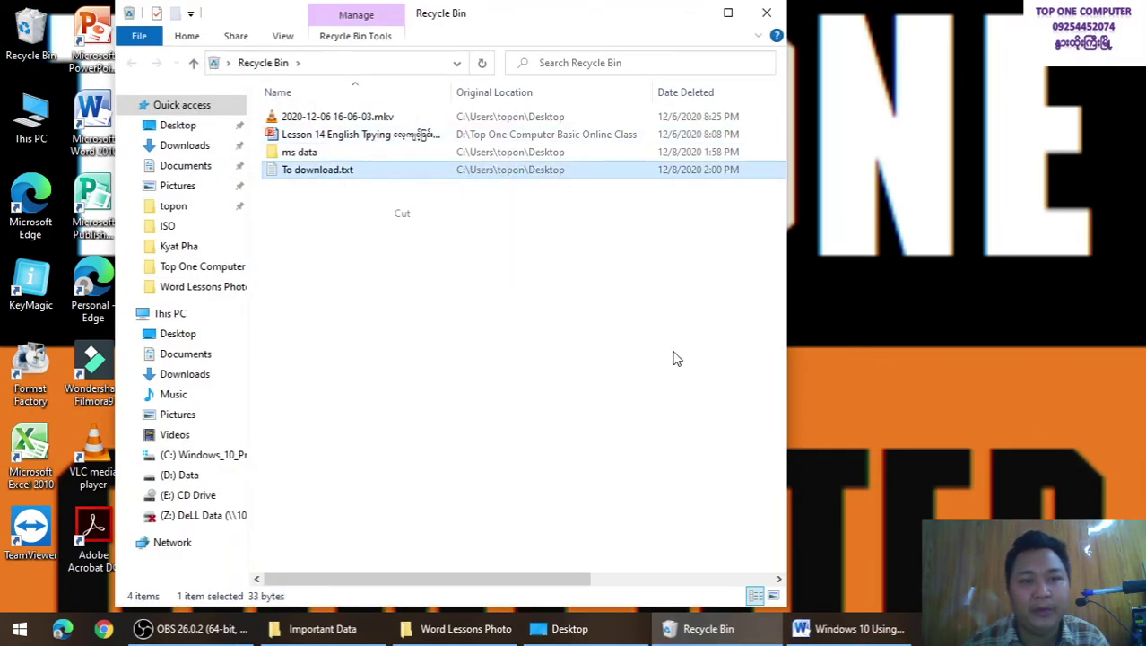
pyautogui.rightClick(861, 391)
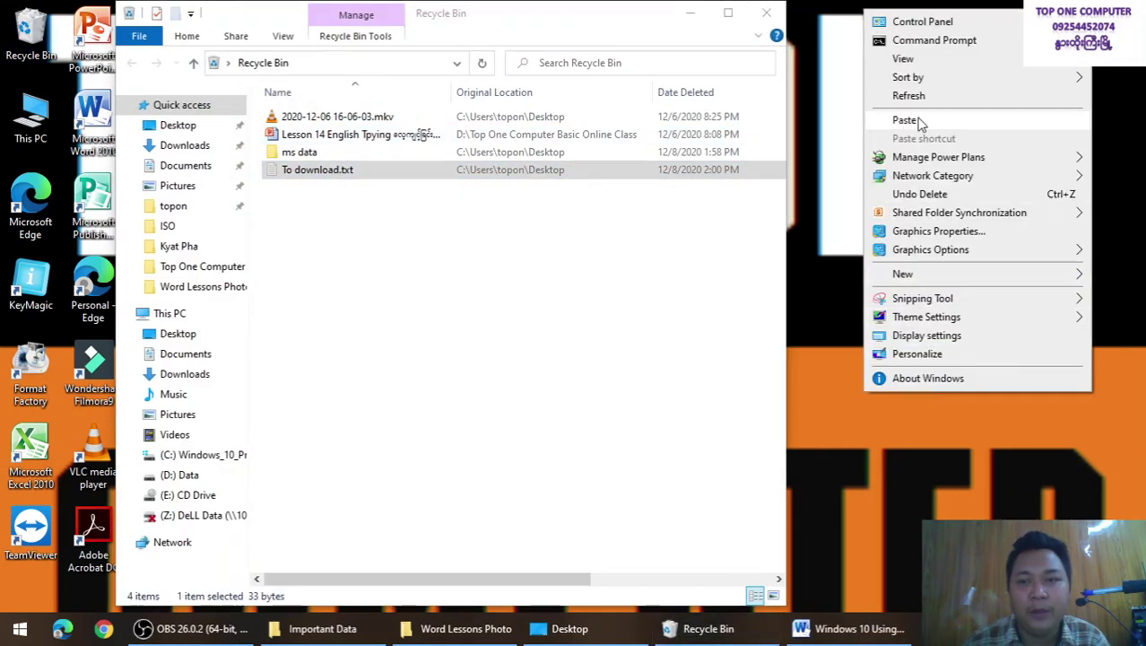
pyautogui.click(905, 120)
pyautogui.click(690, 14)
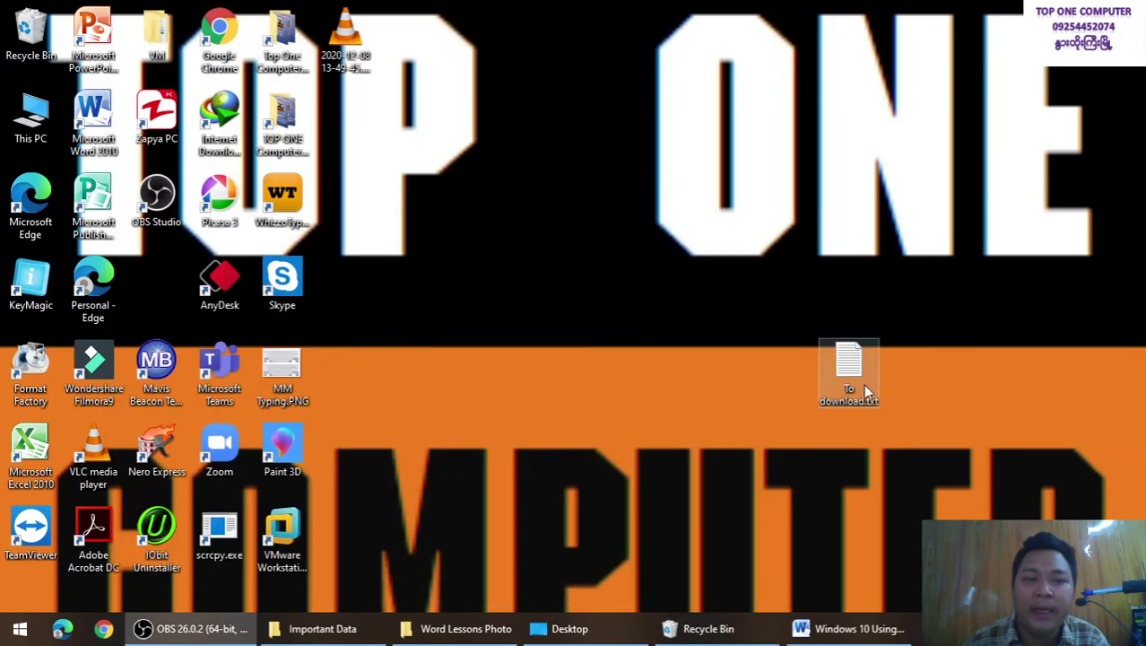
pyautogui.moveTo(862, 384); pyautogui.dragTo(170, 299)
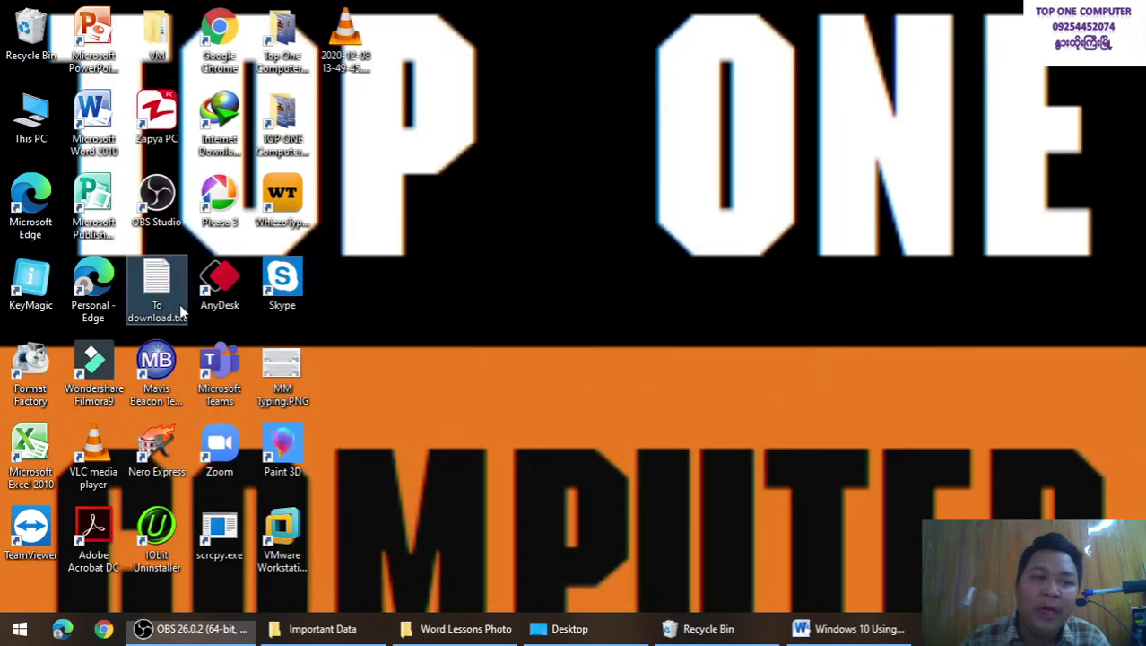
pyautogui.click(301, 365)
pyautogui.hotkey('shift', 'Delete')
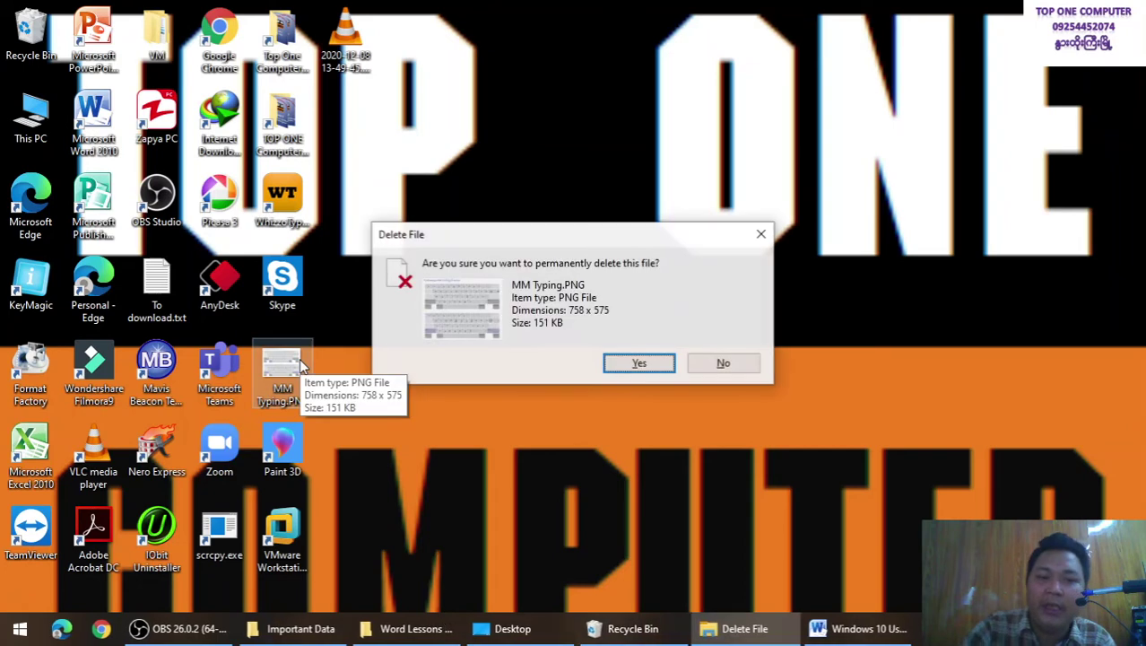
pyautogui.click(715, 368)
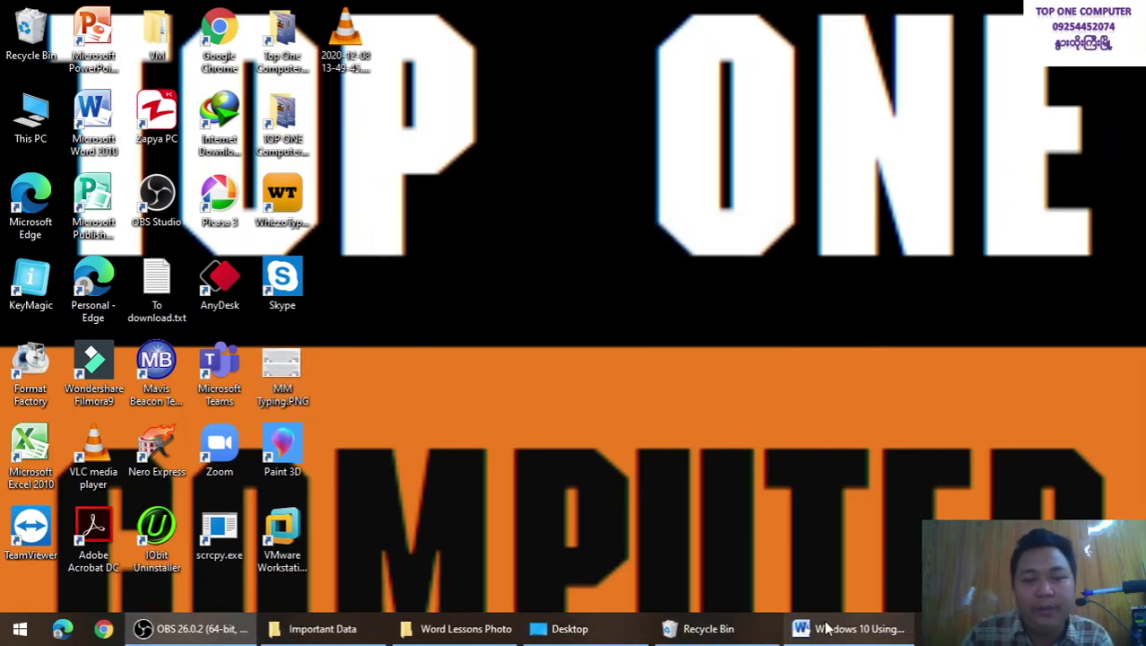
# Close the Recycle Bin window and highlight the "Task bar / Scoll bar etc…" line in yellow in the Word lesson outline
pyautogui.click(709, 628)
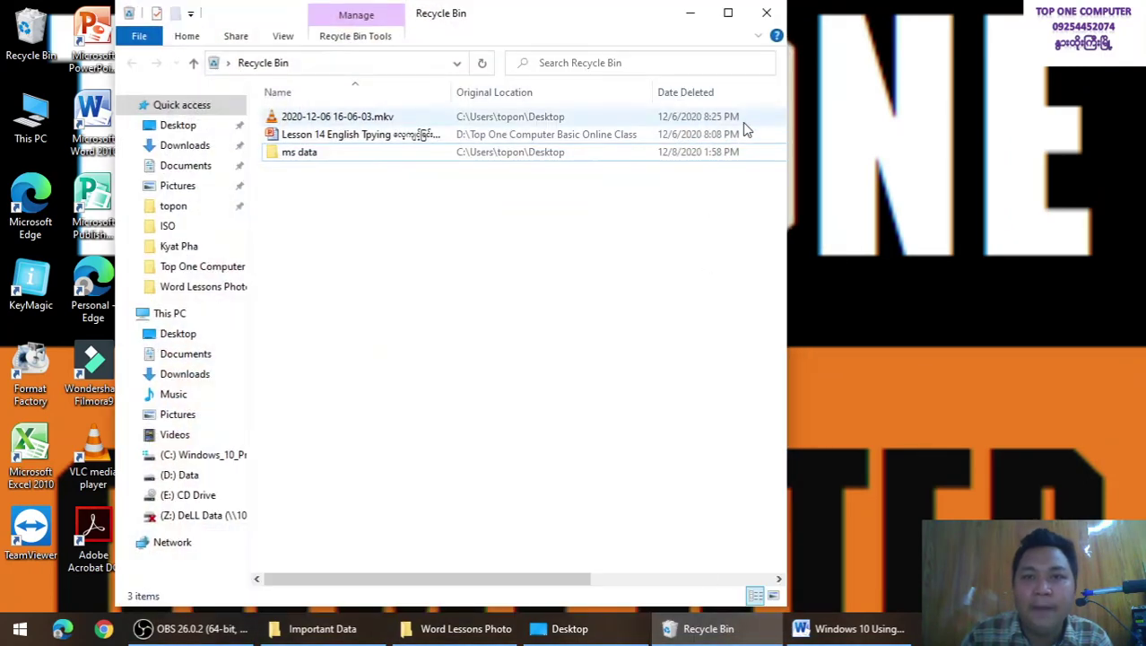
pyautogui.click(767, 13)
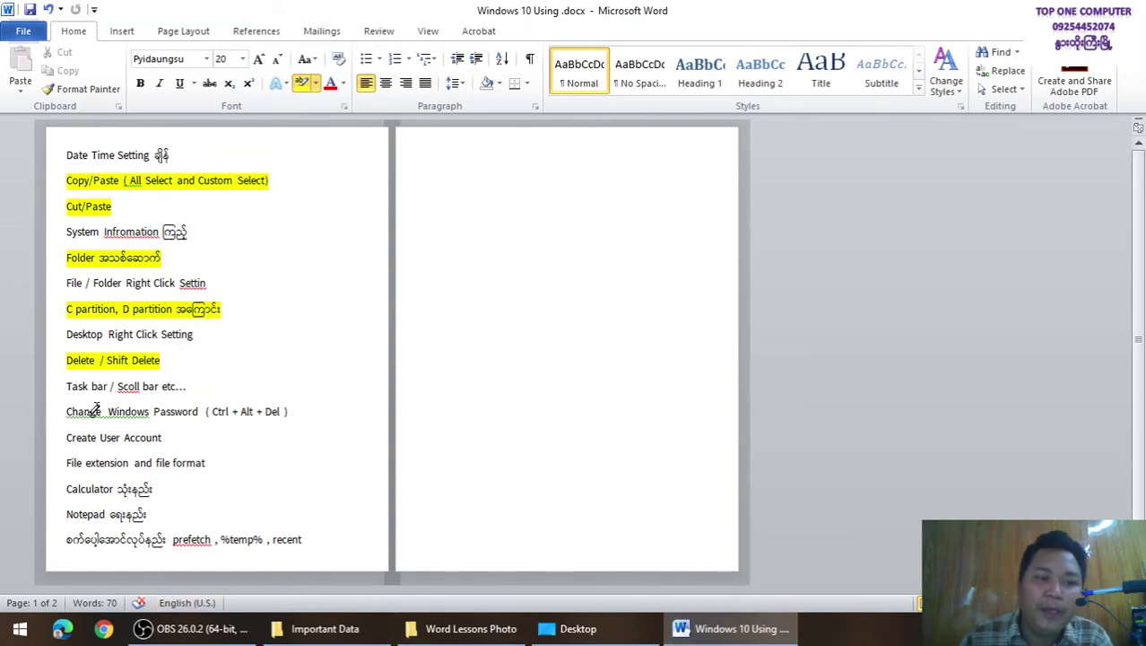
pyautogui.moveTo(186, 386); pyautogui.dragTo(67, 389)
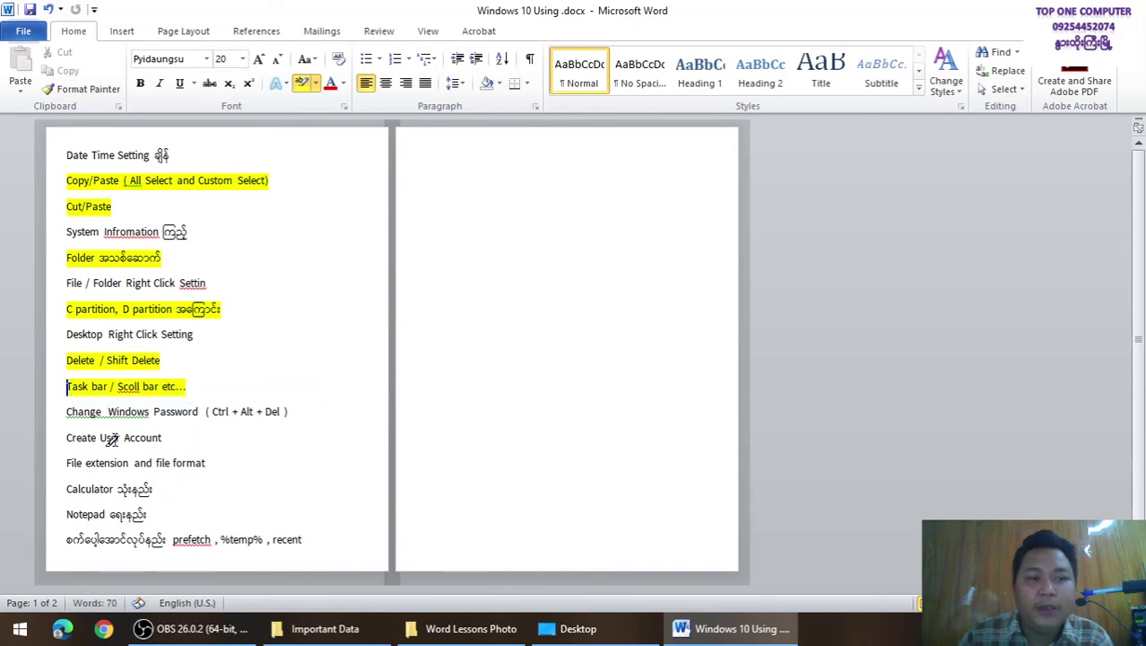
# Show the desktop, bring the Windows 10 Using document back up, and minimize it again
pyautogui.press('super+d')
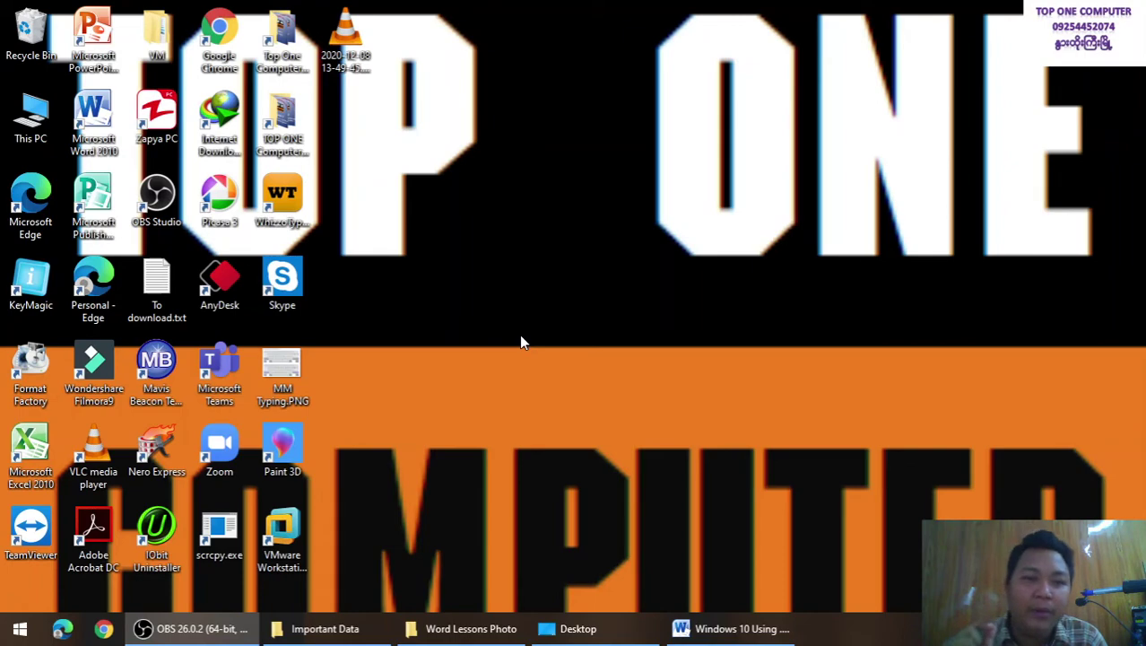
pyautogui.click(785, 630)
pyautogui.click(782, 632)
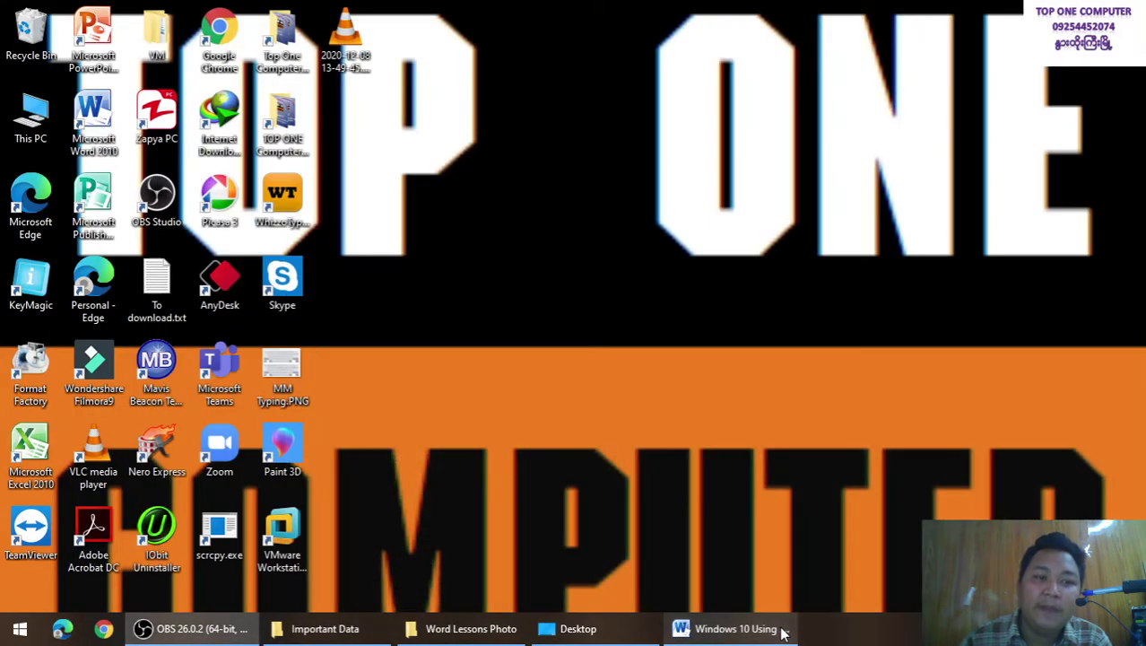
pyautogui.click(784, 629)
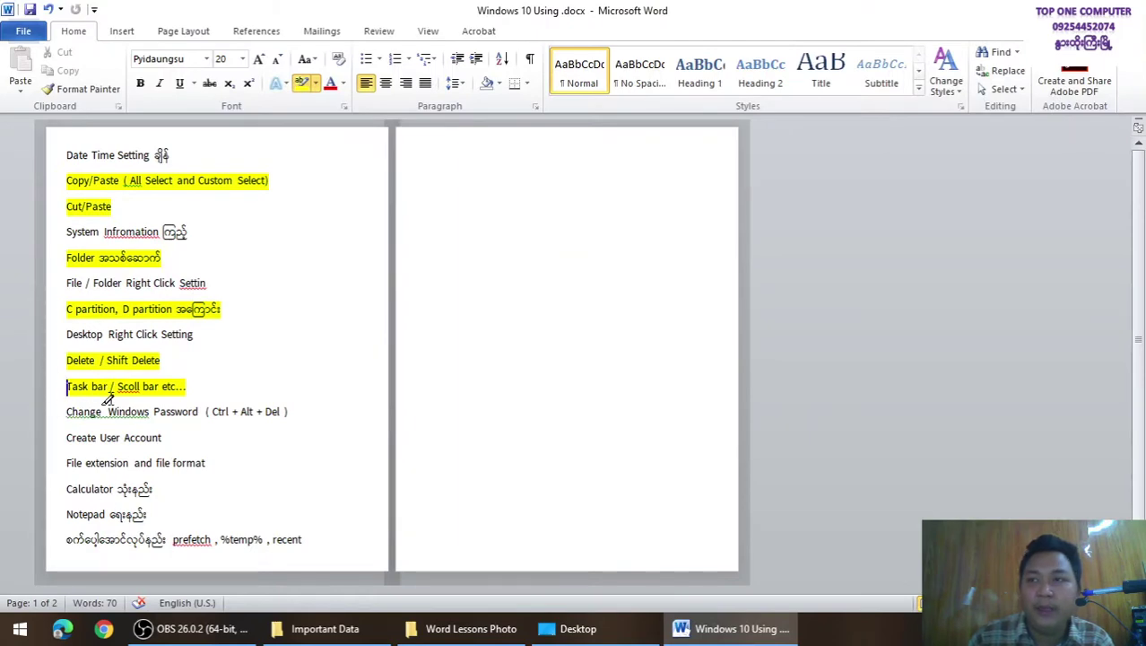
pyautogui.click(680, 620)
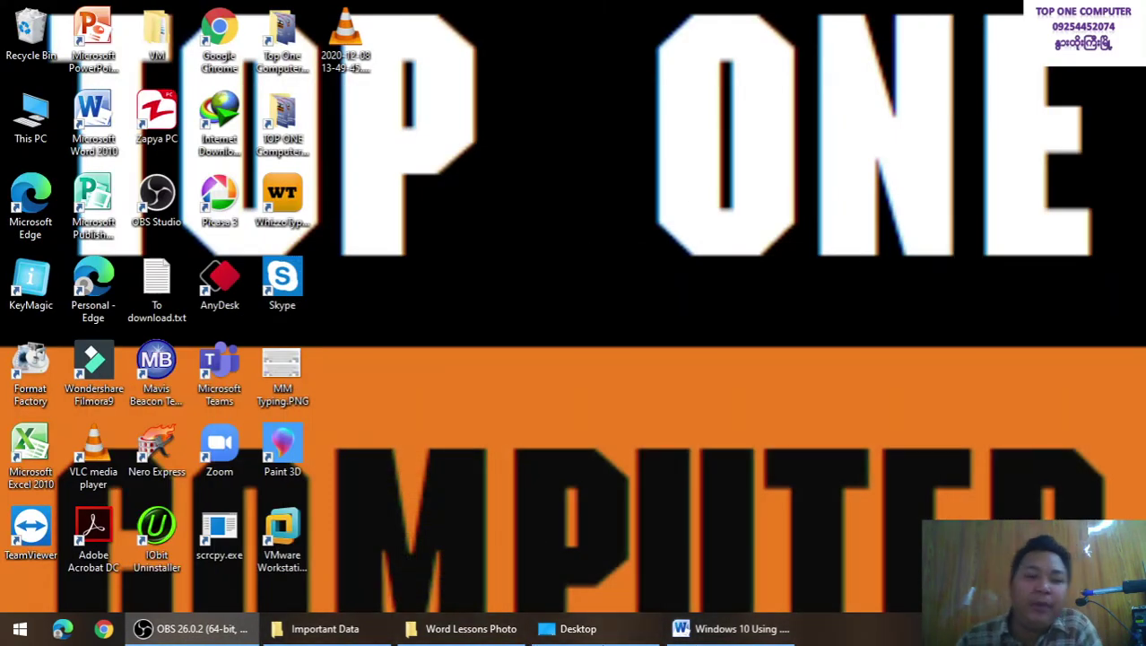
# Switch through the Desktop, Word Lessons Photo and Important Data windows and return to the Windows 10 Using document
pyautogui.click(574, 629)
pyautogui.click(462, 628)
pyautogui.click(373, 633)
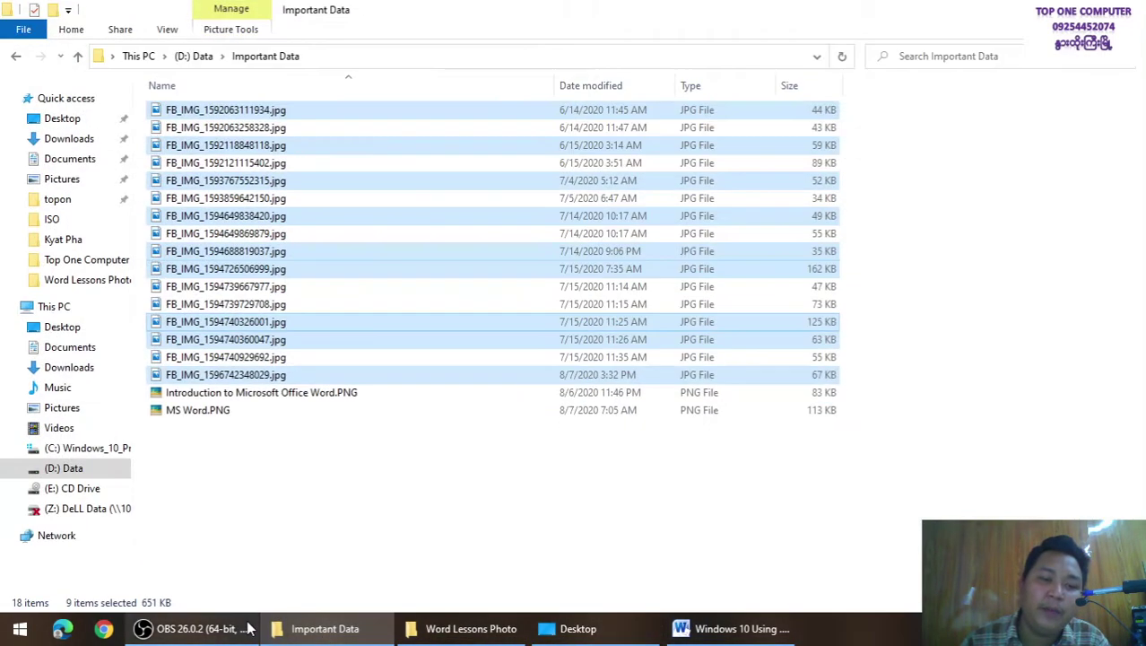
pyautogui.click(784, 633)
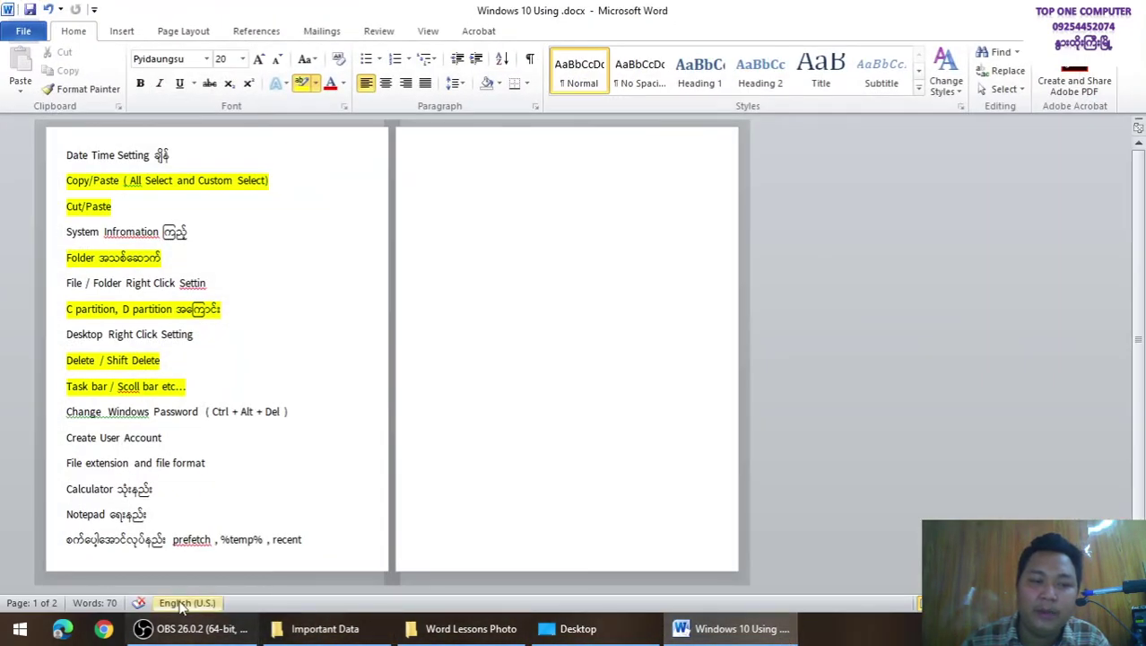
pyautogui.hotkey('alt', 'Tab')
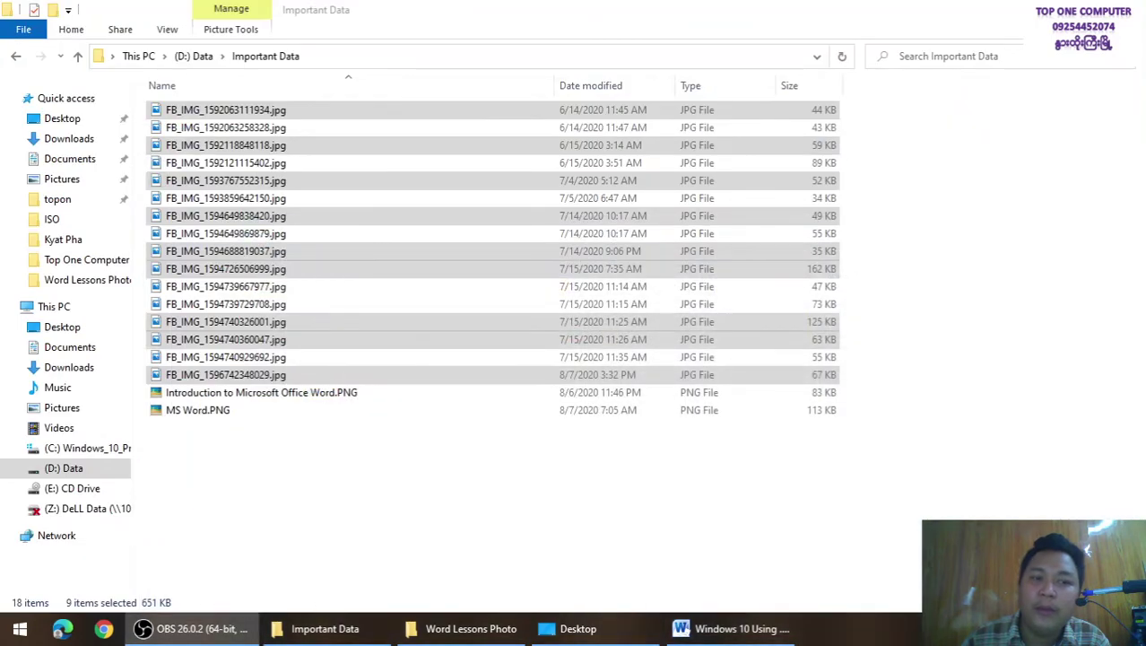
pyautogui.hotkey('alt', 'Tab')
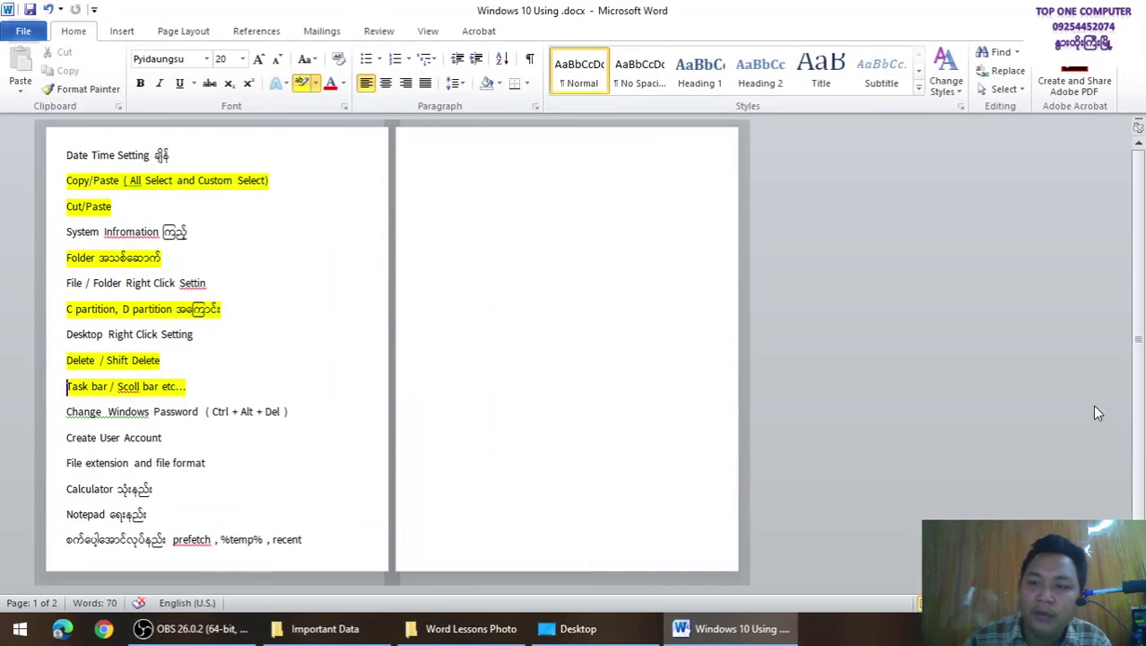
# Enlarge the lesson outline, look through its pages from end to beginning, and restore the two-page overview
pyautogui.click(1135, 285)
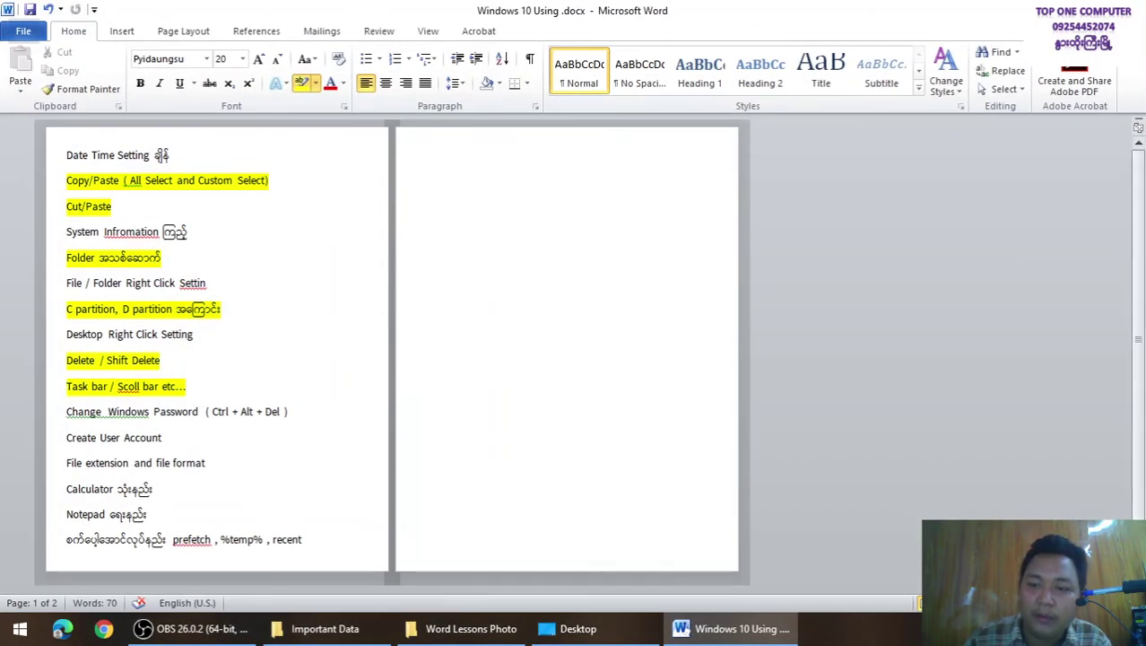
pyautogui.keyDown('ctrl'); pyautogui.scroll(6, 1137, 305); pyautogui.keyUp('ctrl')
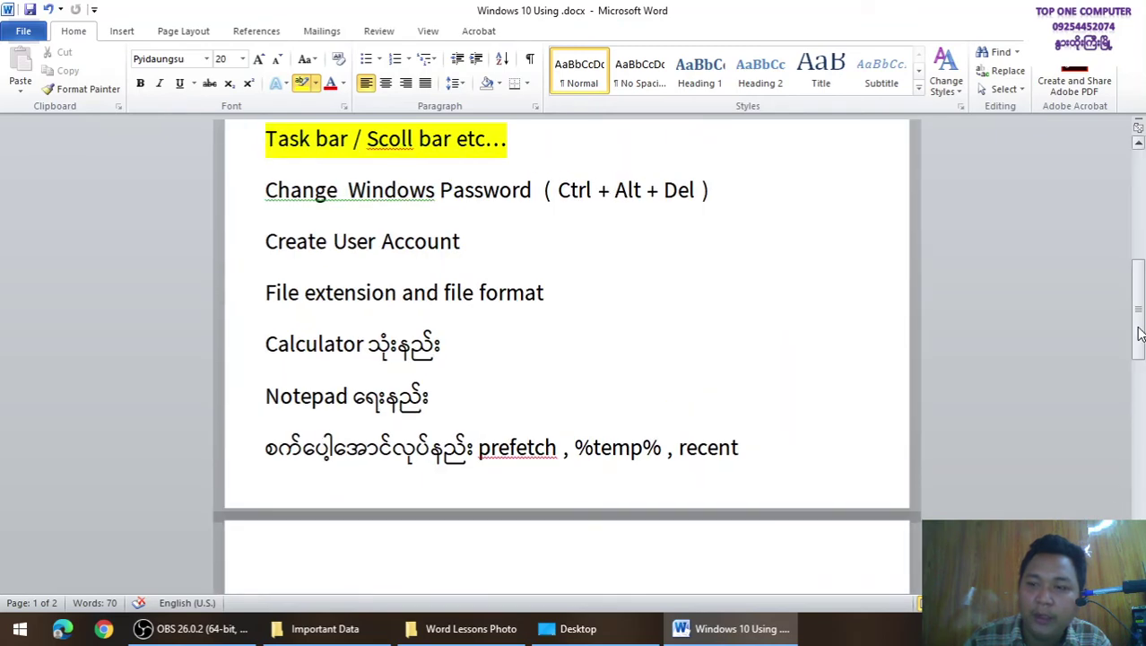
pyautogui.moveTo(1139, 314); pyautogui.dragTo(1138, 352)
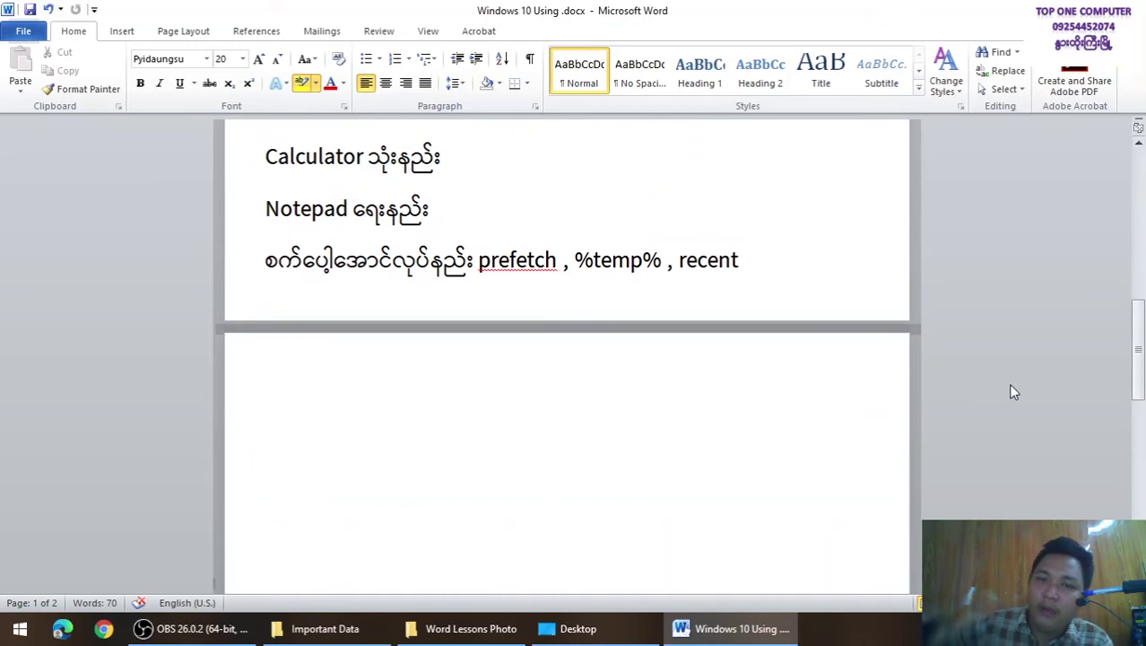
pyautogui.scroll(-3, 1010, 388)
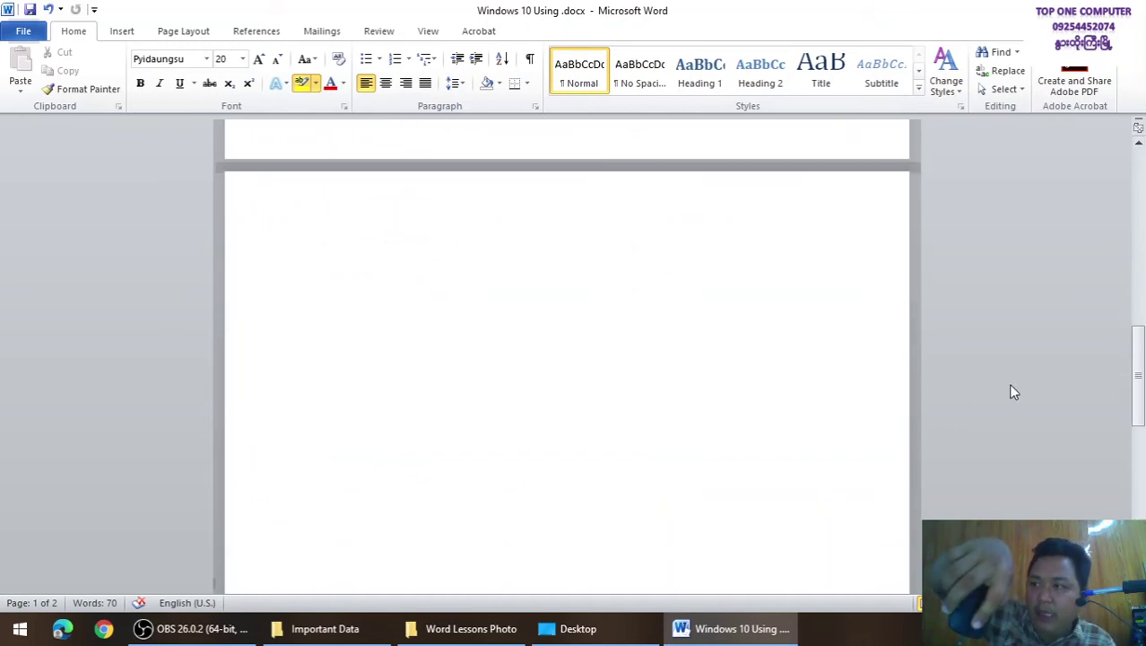
pyautogui.scroll(4, 1010, 387)
pyautogui.scroll(4, 1010, 386)
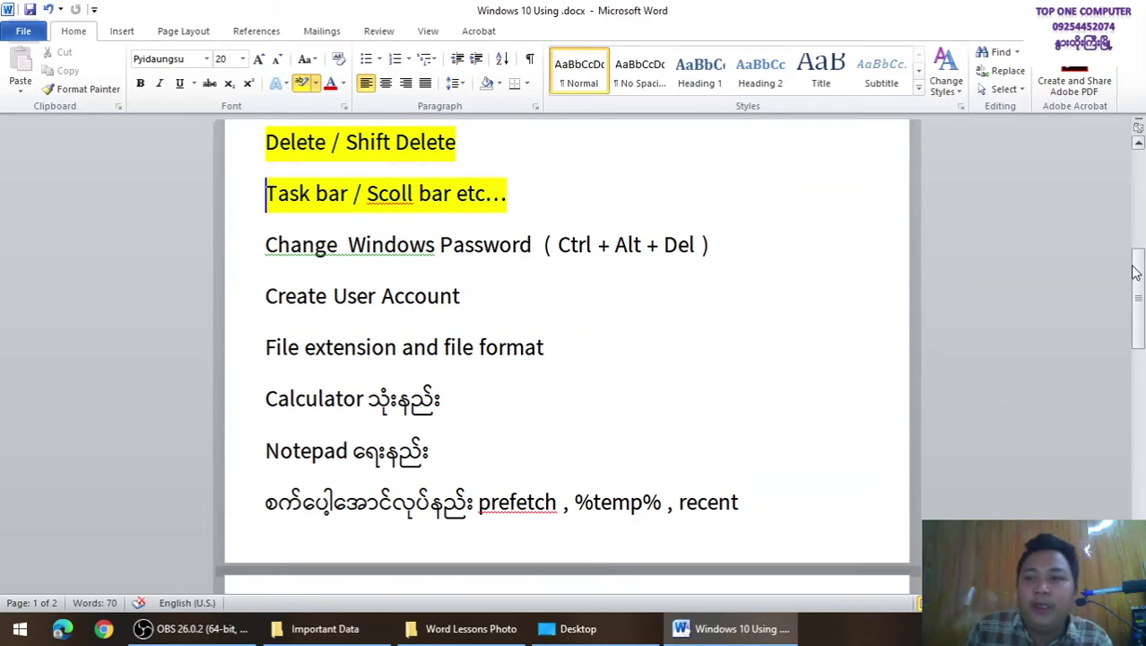
pyautogui.moveTo(1135, 271); pyautogui.dragTo(1127, 172)
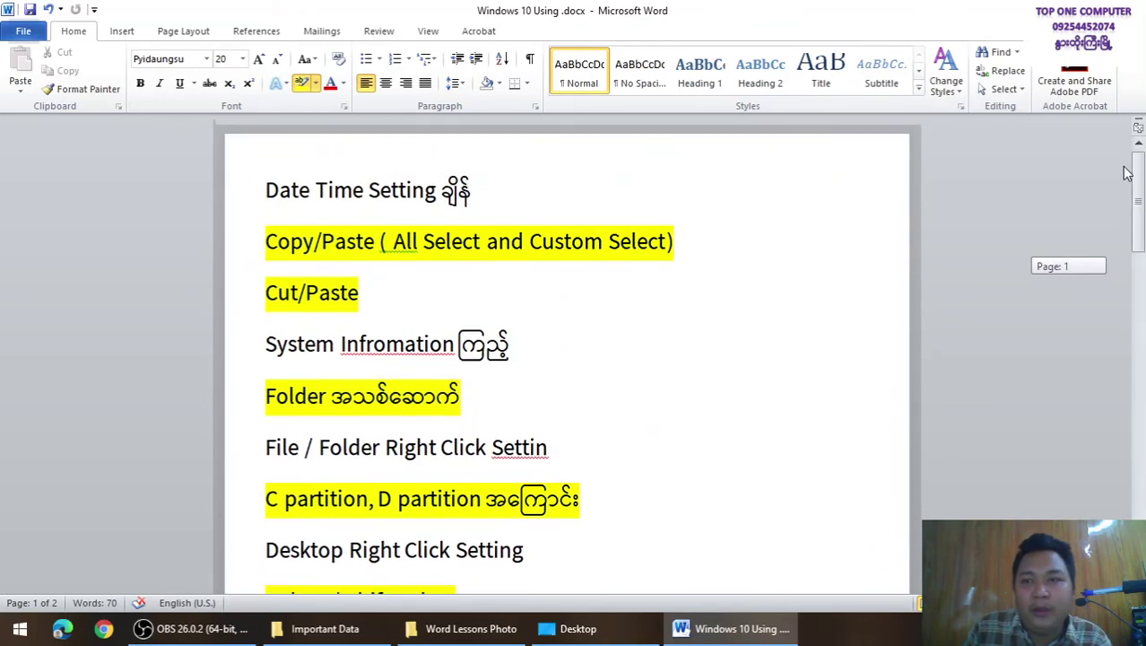
pyautogui.scroll(-1, 1055, 303)
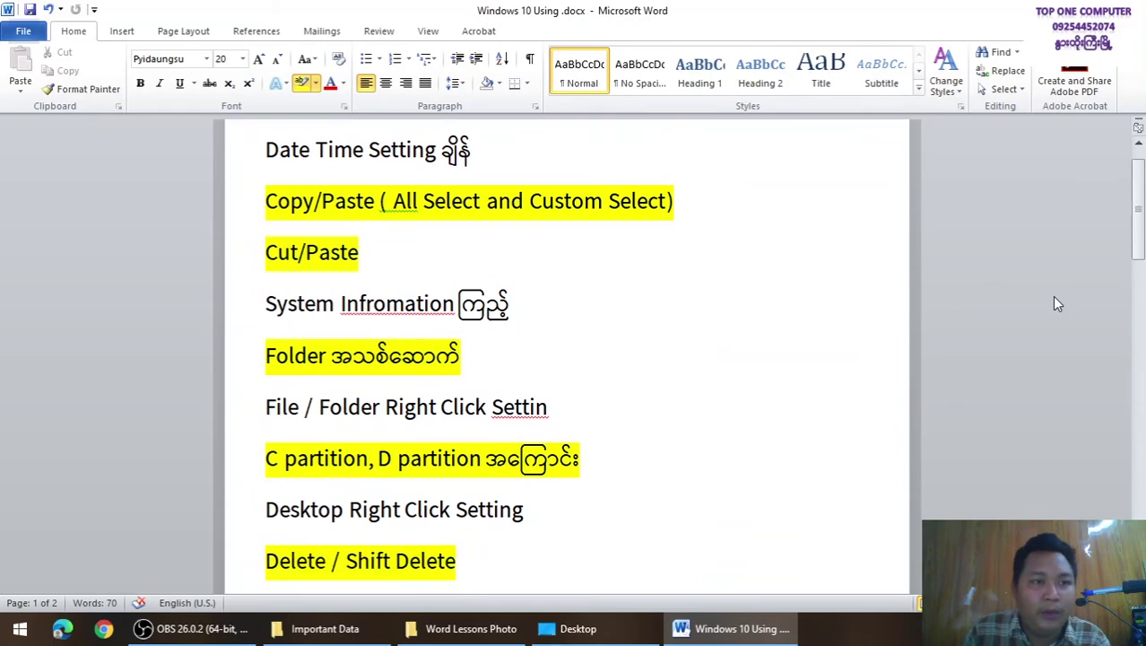
pyautogui.scroll(1, 1055, 303)
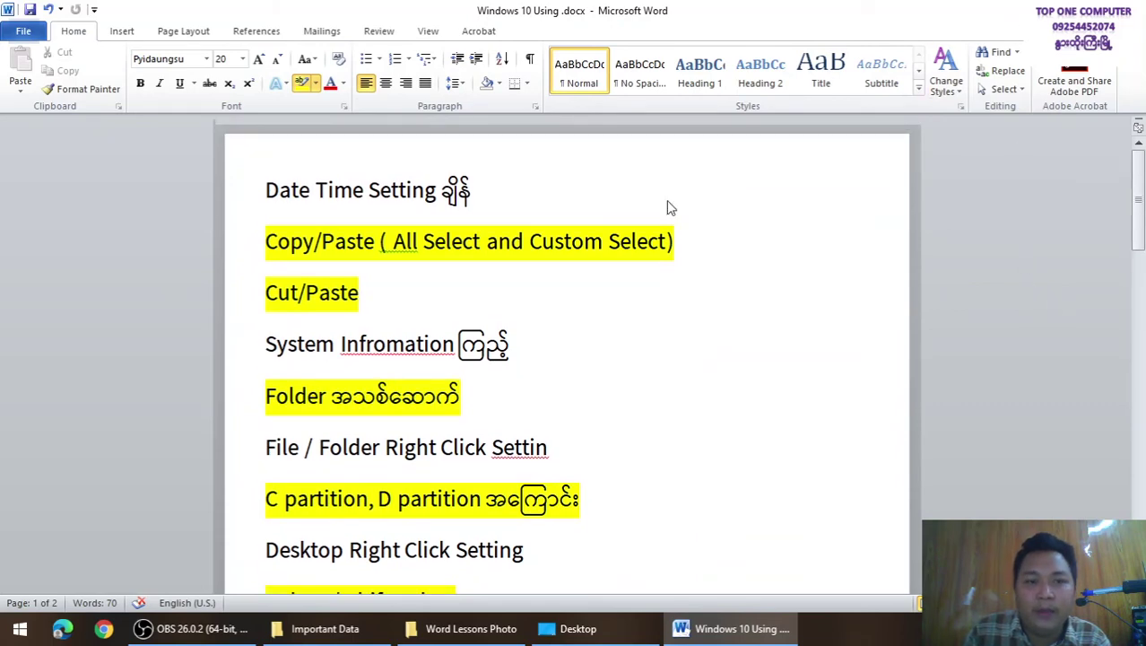
pyautogui.keyDown('ctrl'); pyautogui.scroll(-5, 1055, 303); pyautogui.keyUp('ctrl')
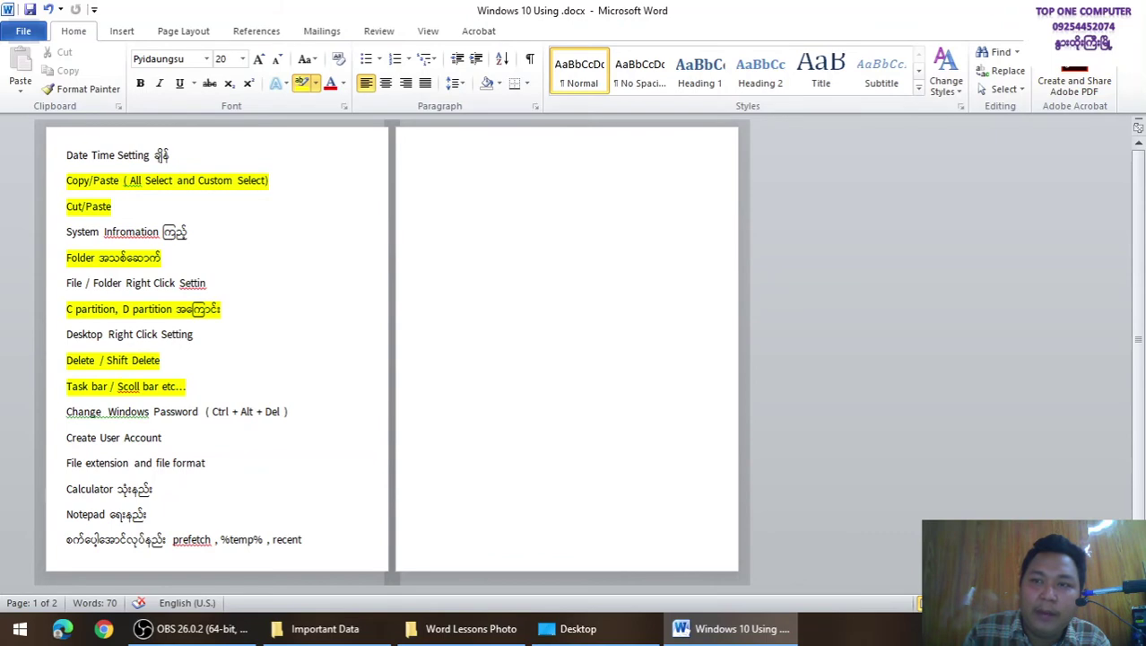
# Cycle from the document through the open Important Data, Word Lessons Photo and Desktop folder windows
pyautogui.hotkey('alt', 'Tab')
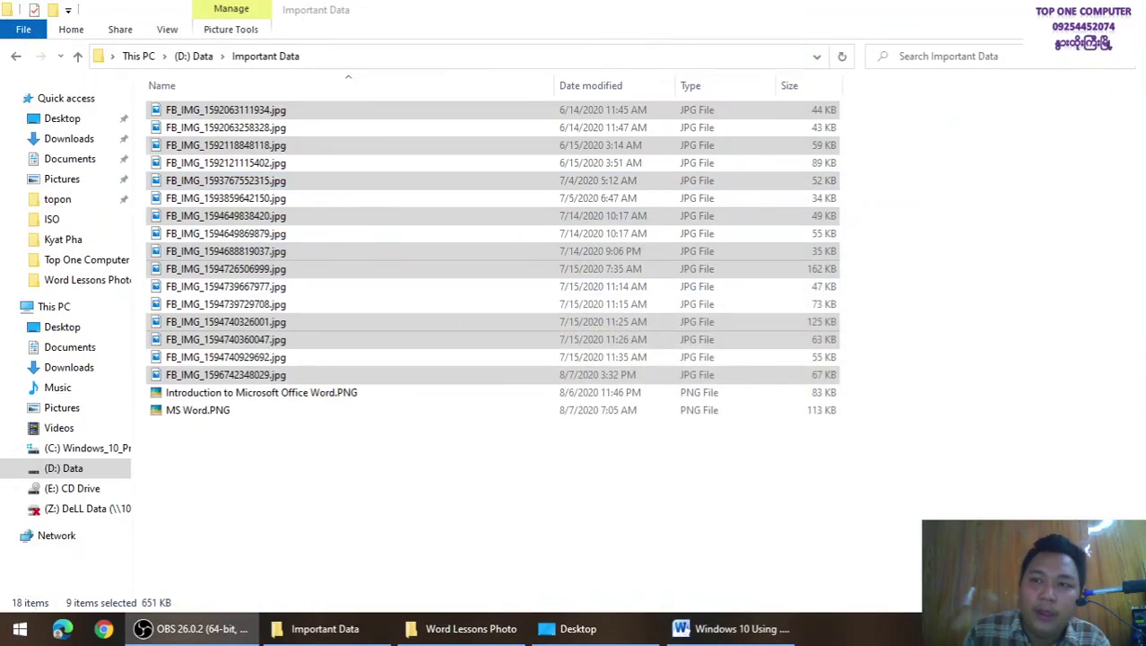
pyautogui.hotkey('alt', 'Tab')
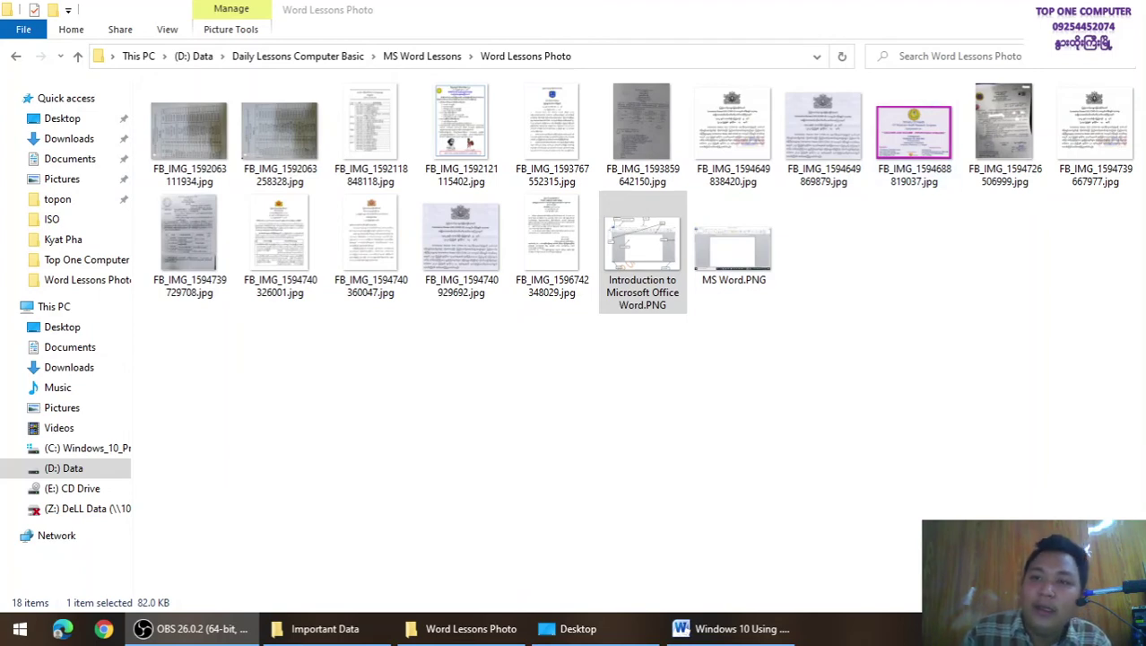
pyautogui.hotkey('alt', 'Tab')
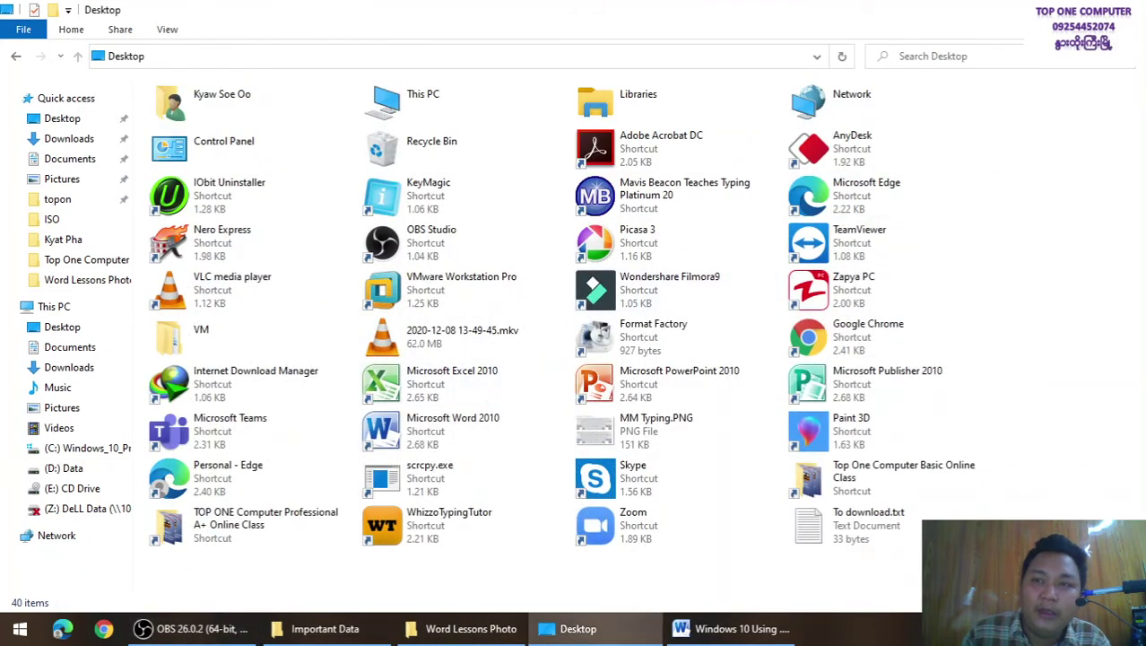
# Show the desktop, then open the Start menu to view its app list and close it
pyautogui.press('super+d')
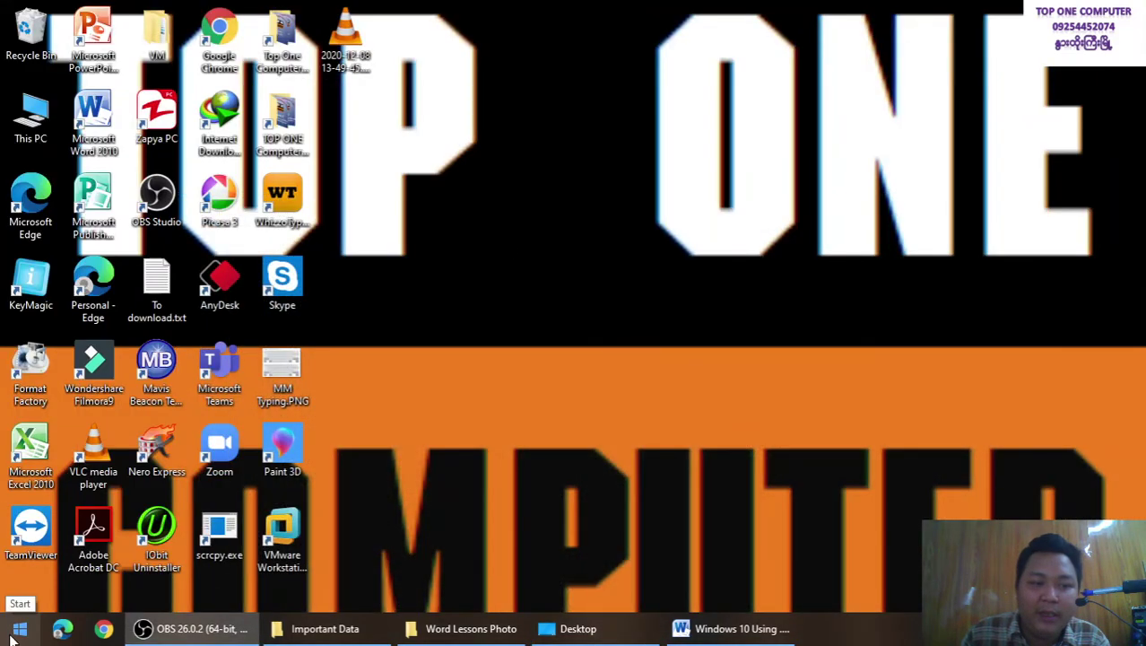
pyautogui.click(18, 630)
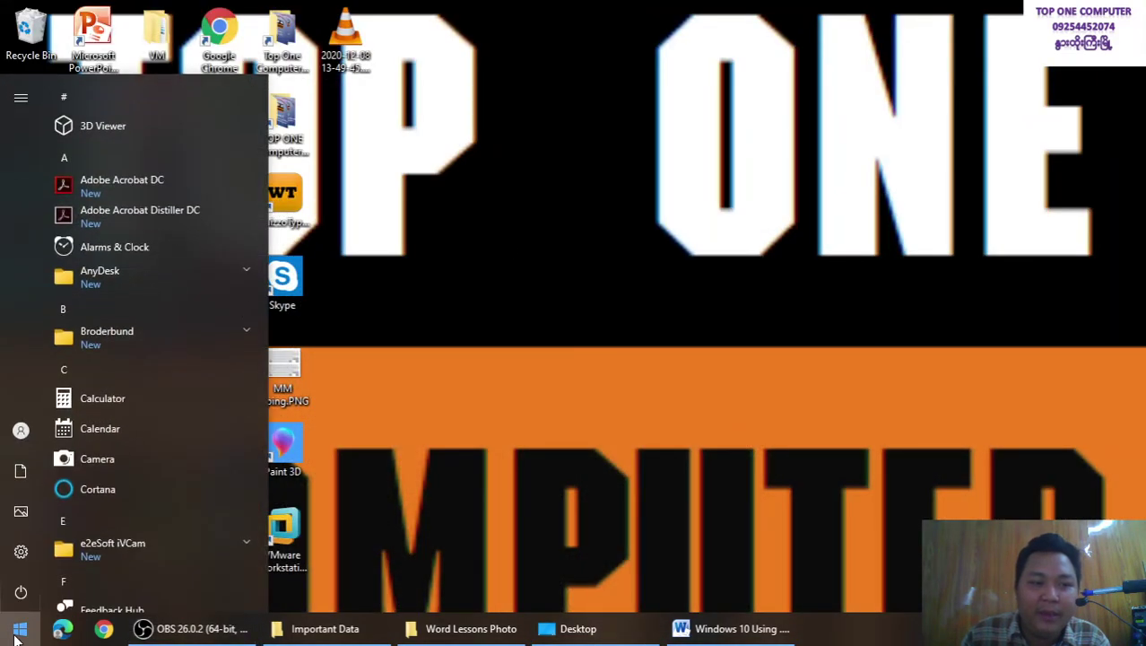
pyautogui.click(18, 630)
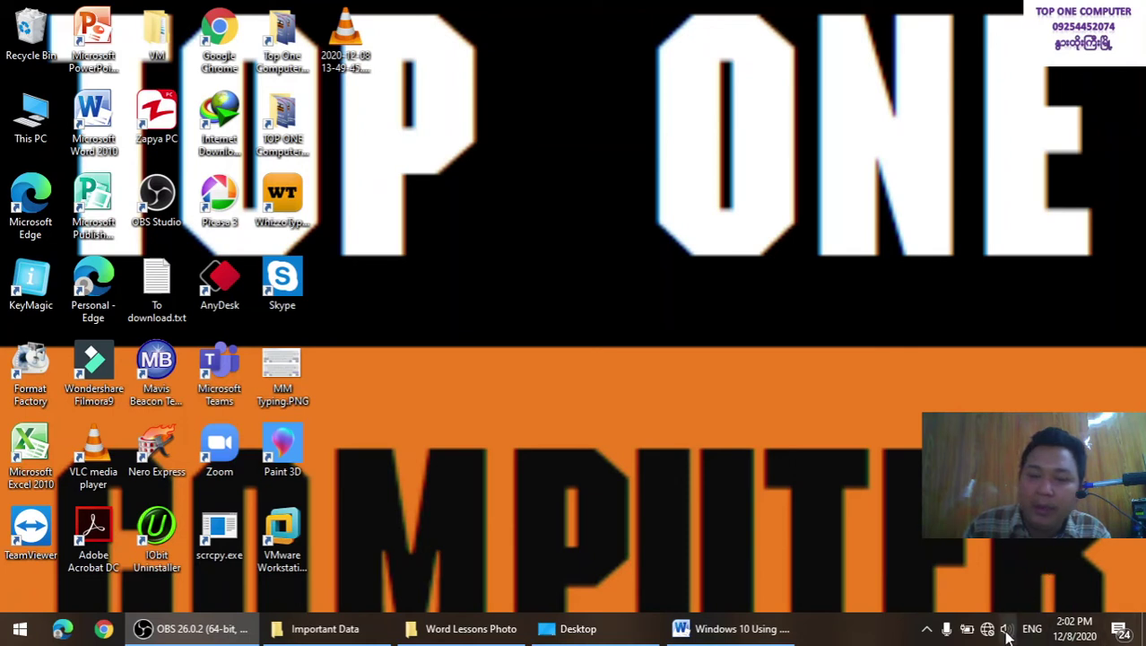
# Open the notification center and read through the Windows Security, igfxTray, KeyMagic and Google Chrome notifications
pyautogui.click(1120, 630)
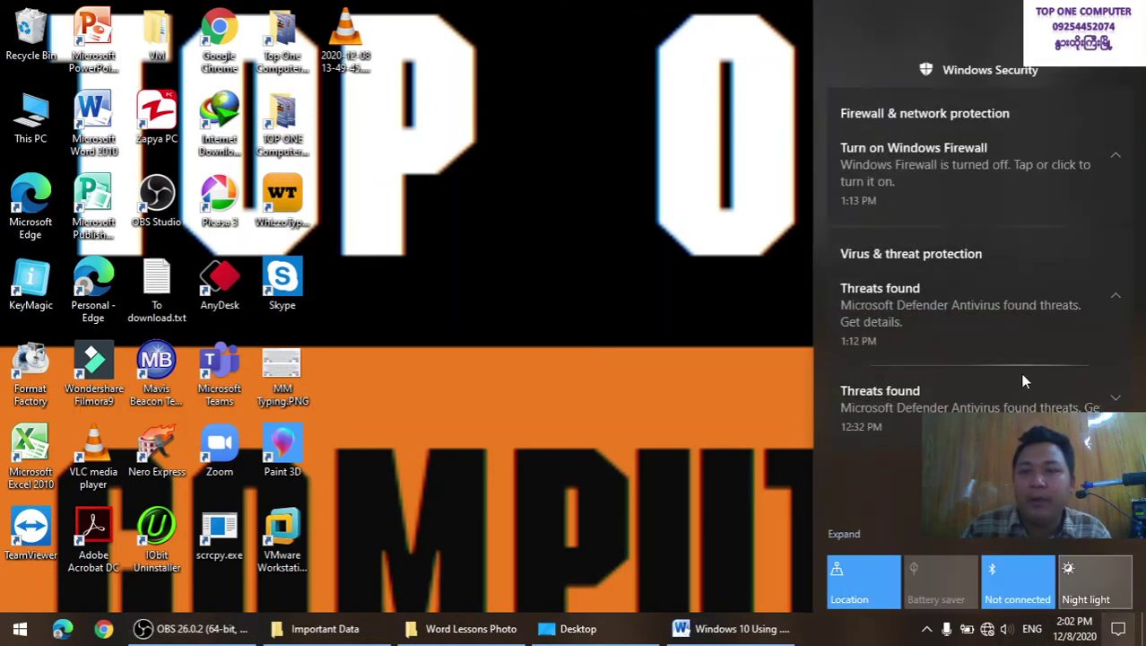
pyautogui.scroll(-2, 1012, 406)
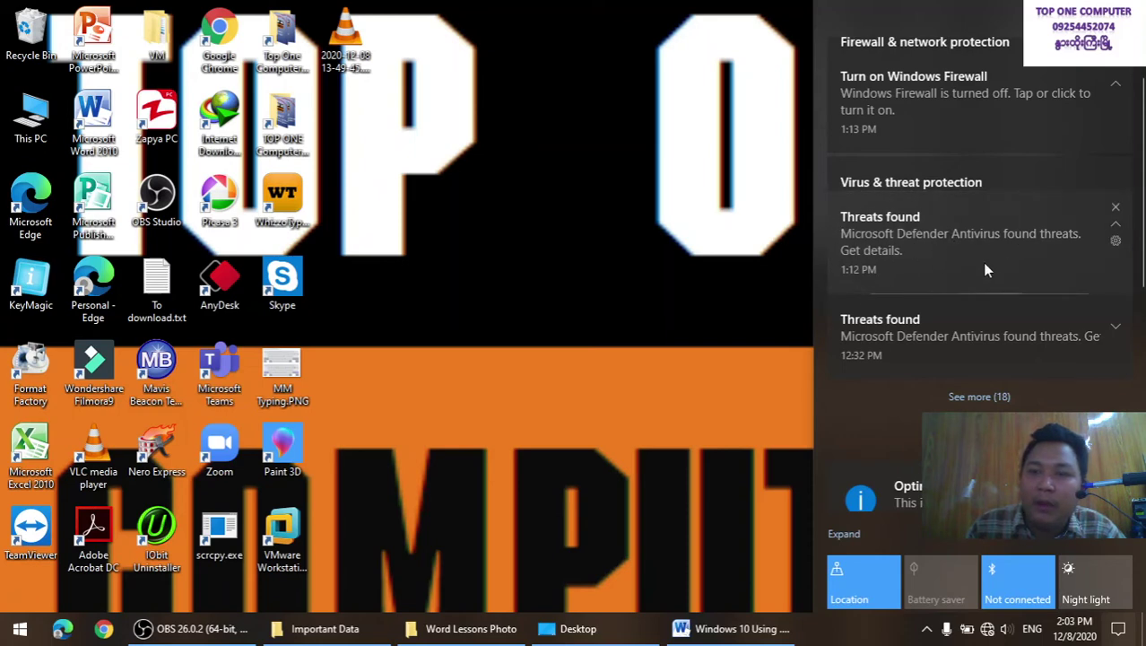
pyautogui.scroll(-3, 919, 279)
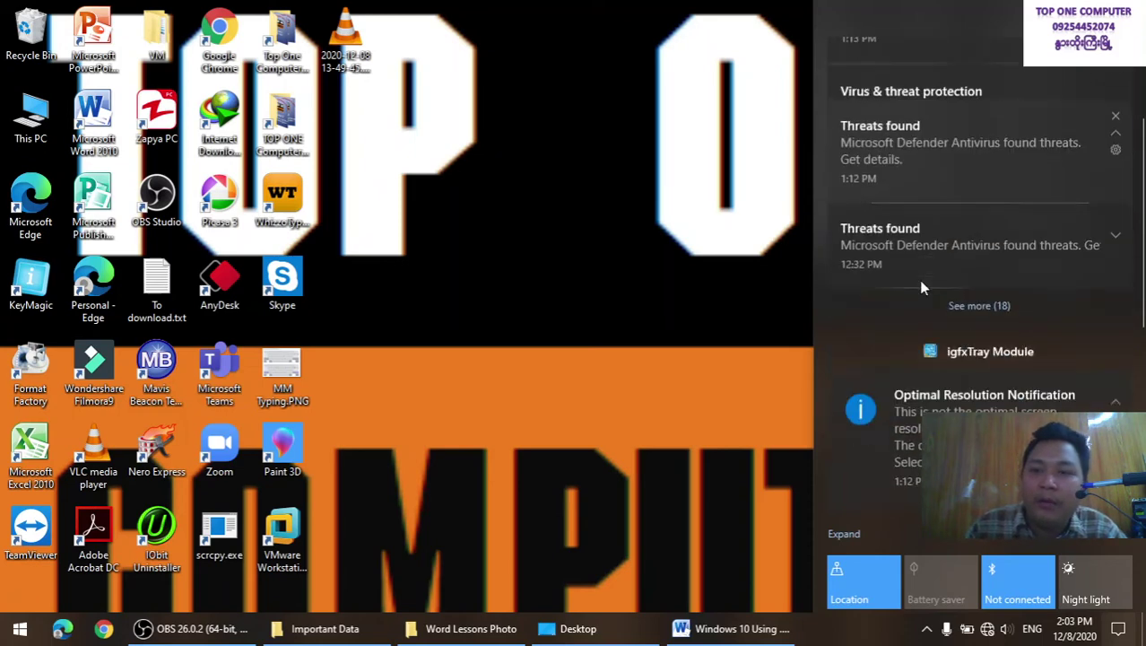
pyautogui.scroll(-2, 921, 287)
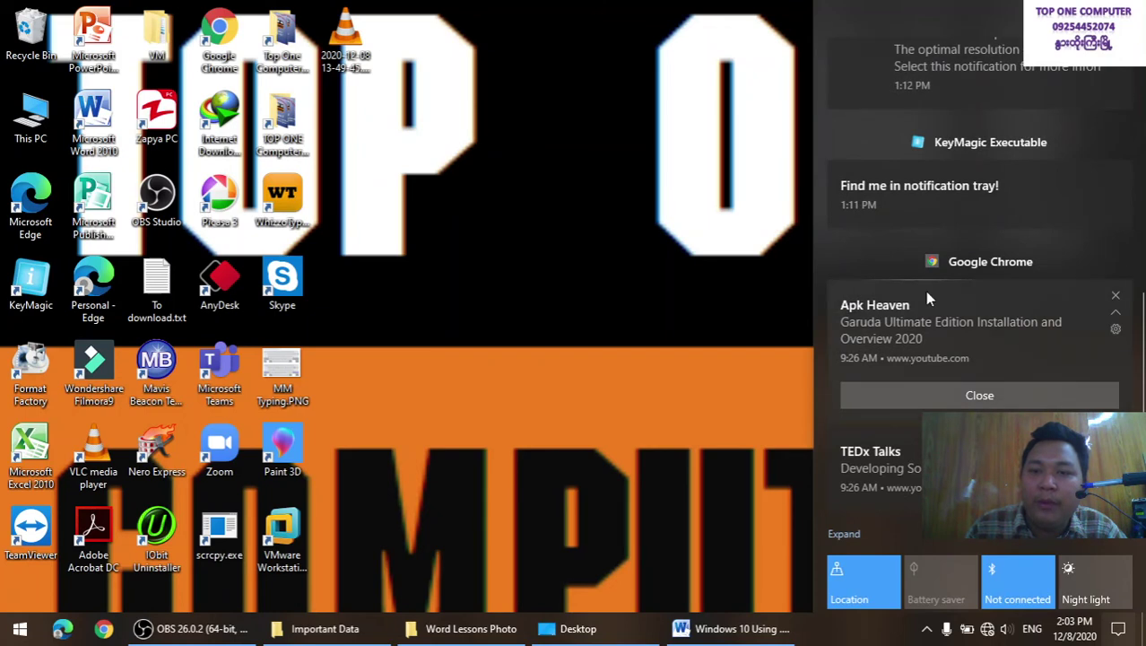
pyautogui.scroll(2, 961, 355)
pyautogui.scroll(3, 960, 354)
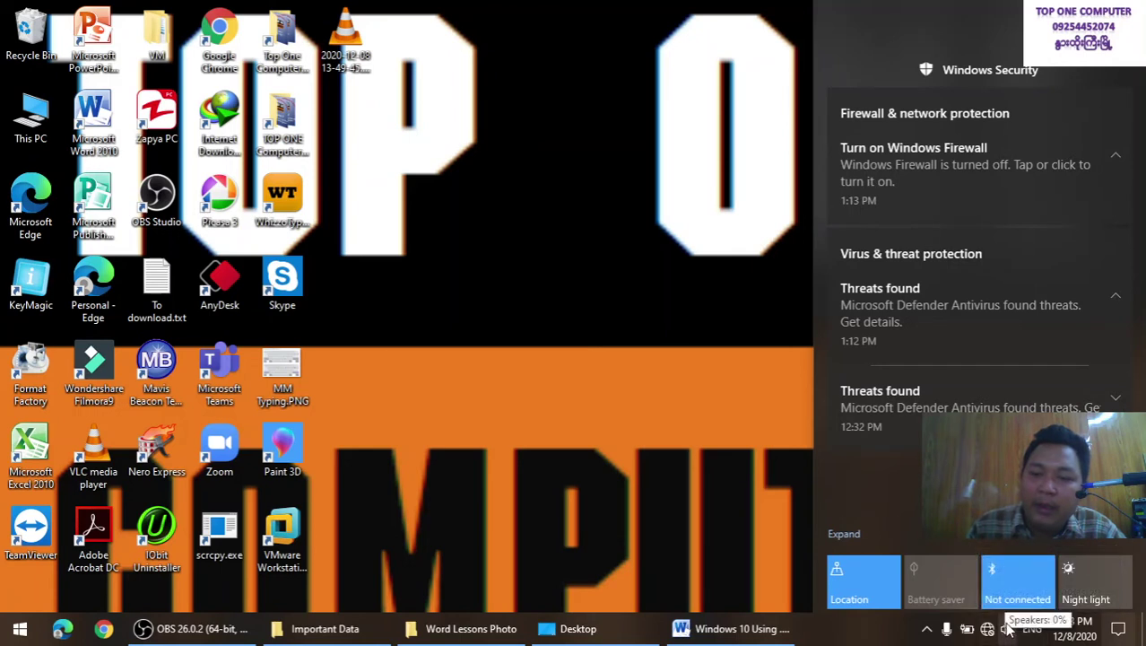
# Check the speaker volume control and open the list of available Wi-Fi networks
pyautogui.click(1006, 630)
pyautogui.click(1007, 630)
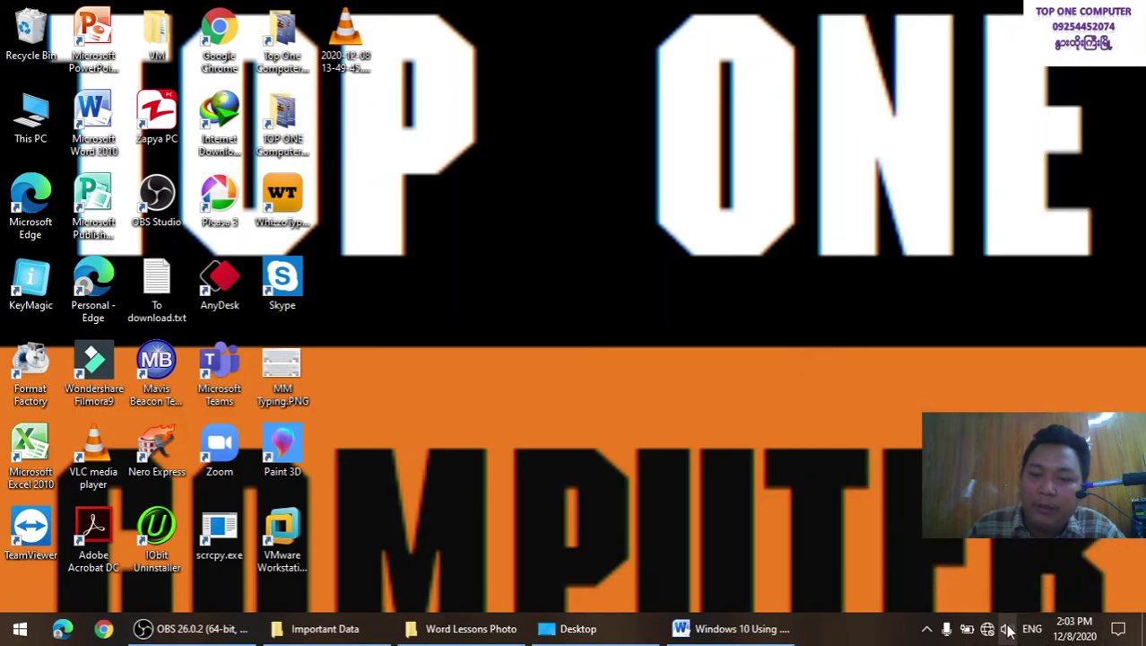
pyautogui.click(990, 630)
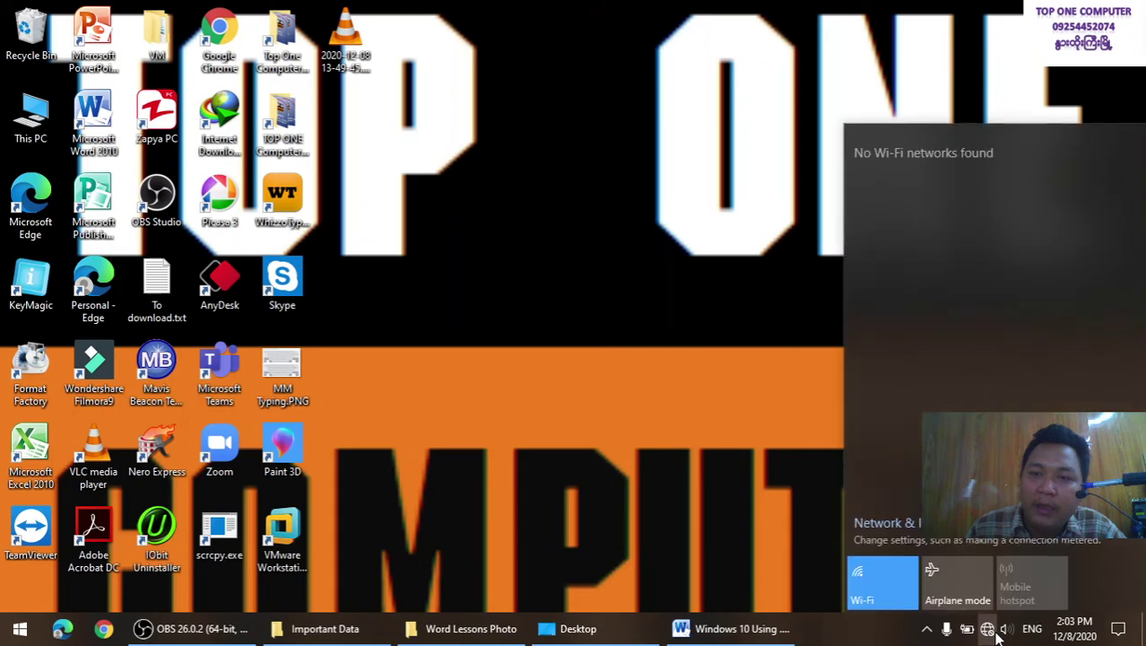
# Close the Wi-Fi network list and show the hidden system tray icons, then briefly open the Start menu
pyautogui.click(987, 631)
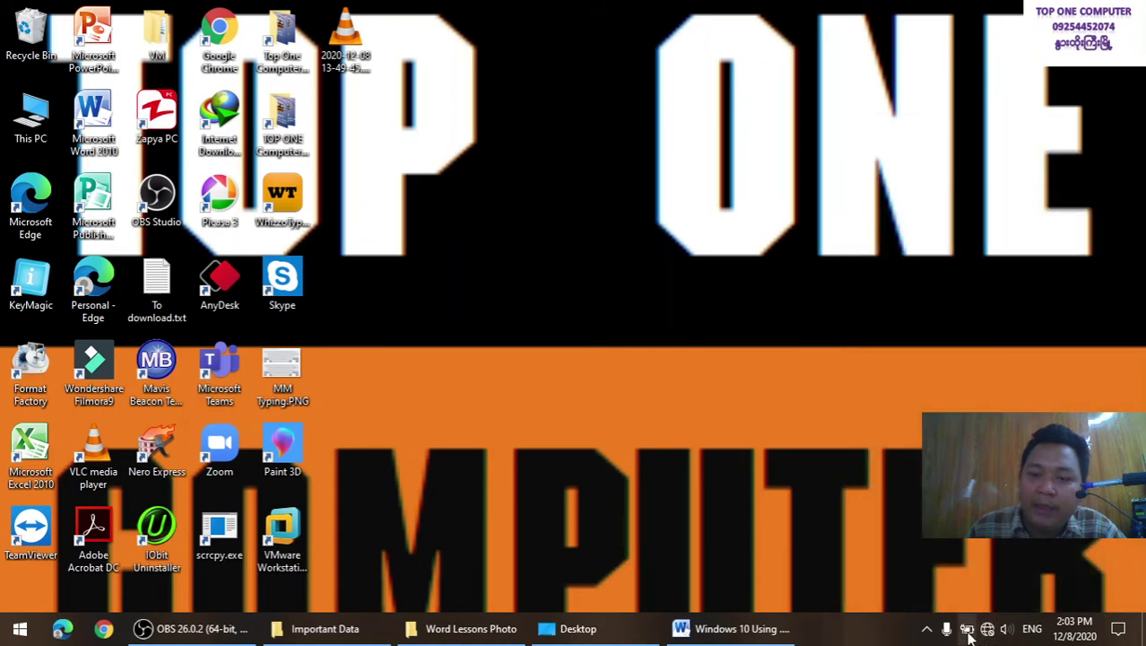
pyautogui.click(927, 629)
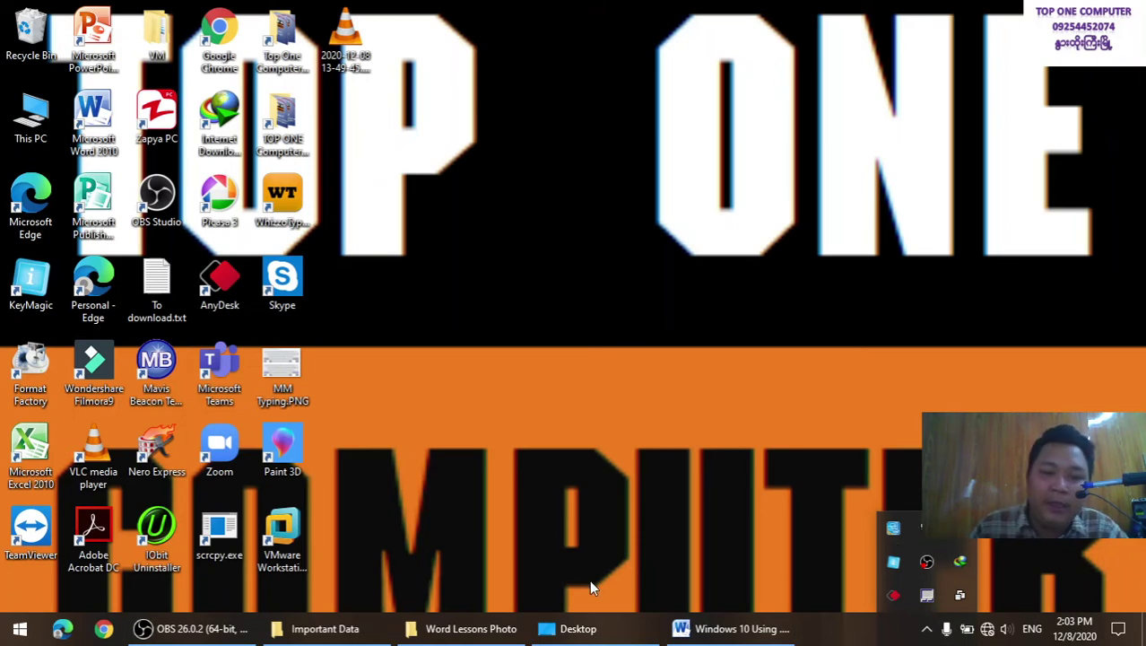
pyautogui.click(22, 632)
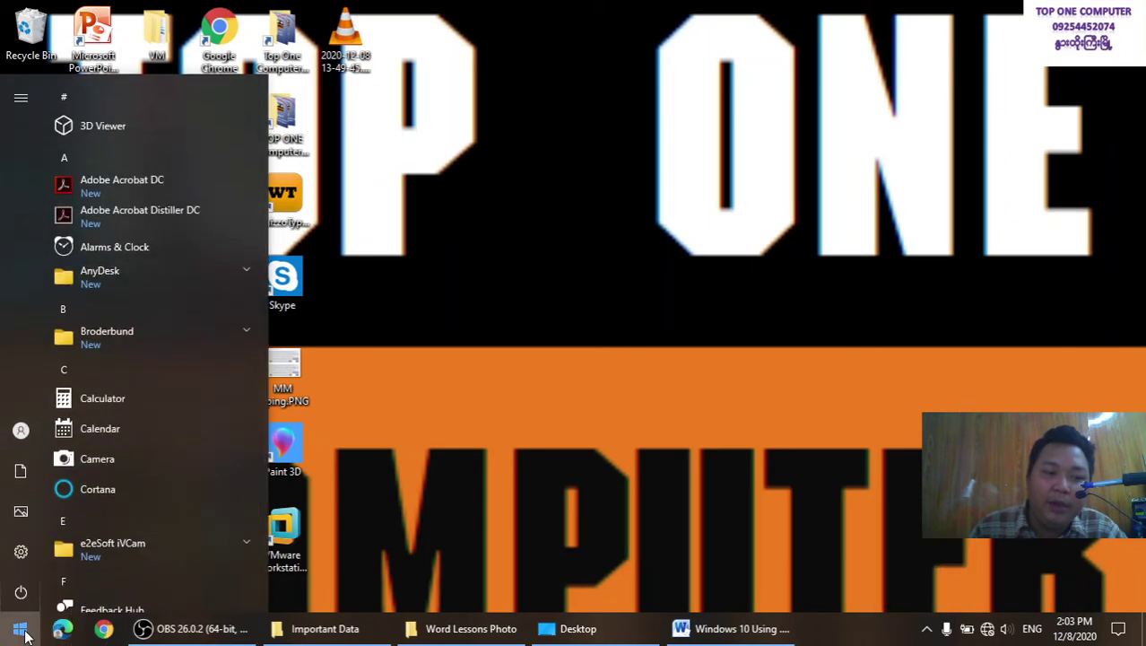
pyautogui.click(22, 631)
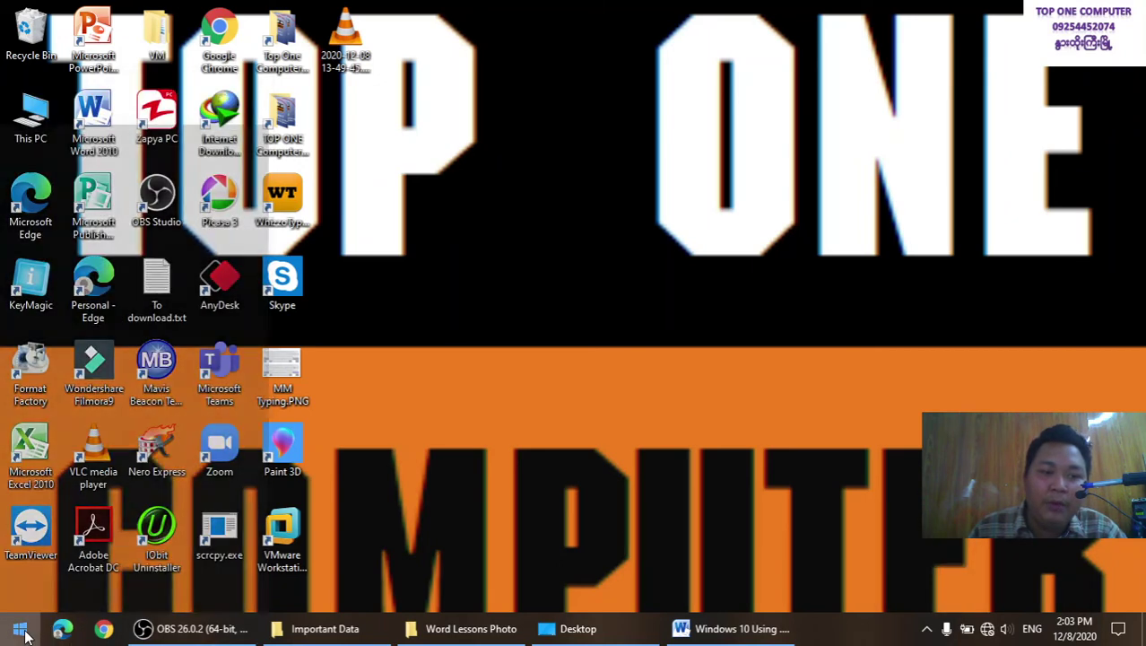
# Search Windows for "virus" and open the Virus & threat protection settings
pyautogui.click(21, 632)
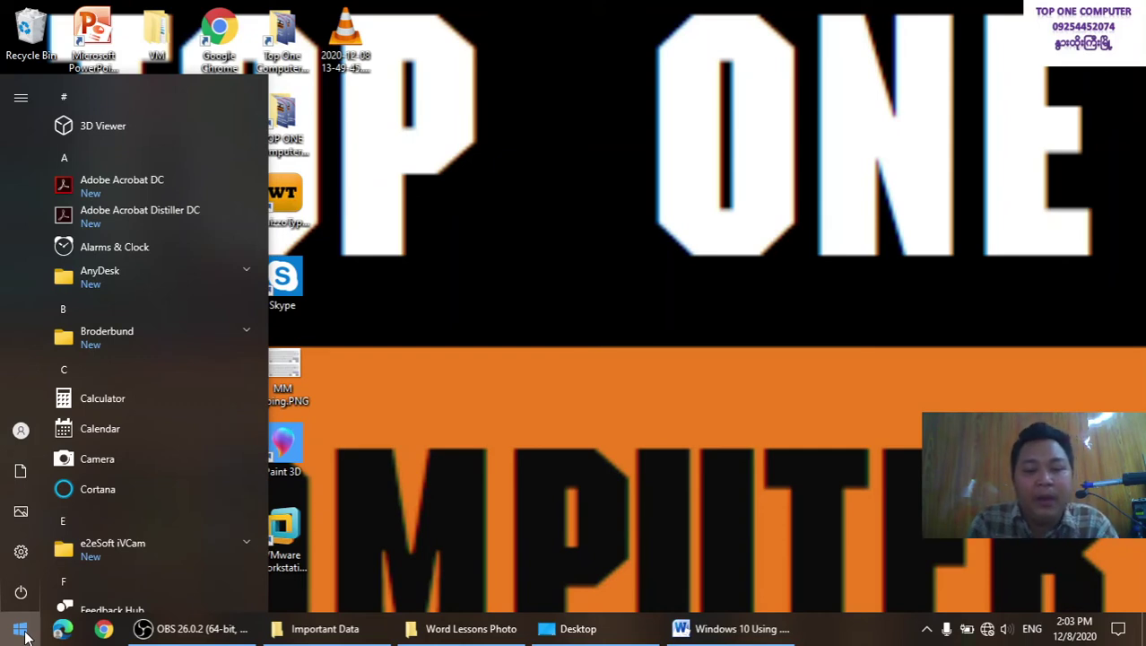
pyautogui.write('virus')
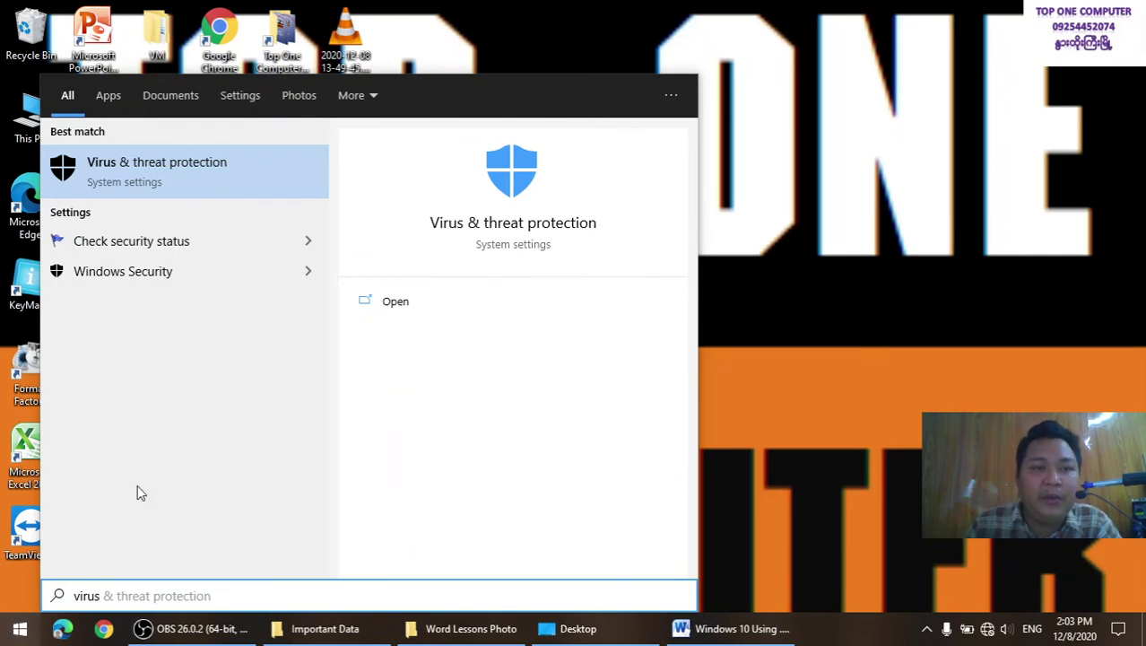
pyautogui.click(139, 174)
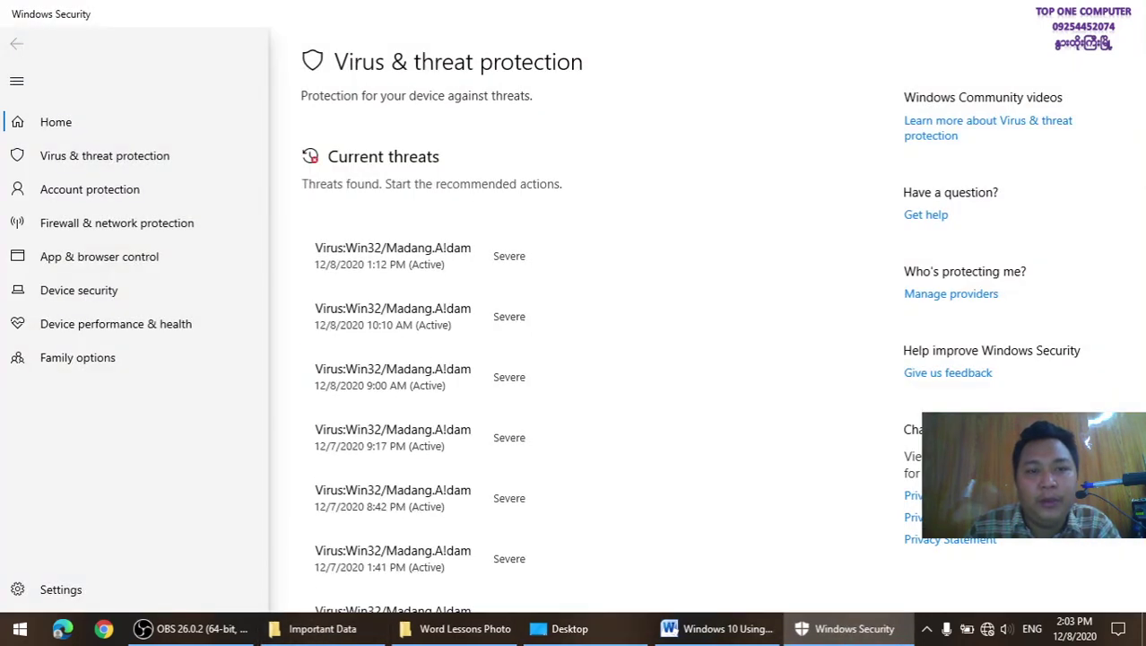
# Look through the Current threats list and the protection options below it, then close Windows Security
pyautogui.scroll(-10, 443, 397)
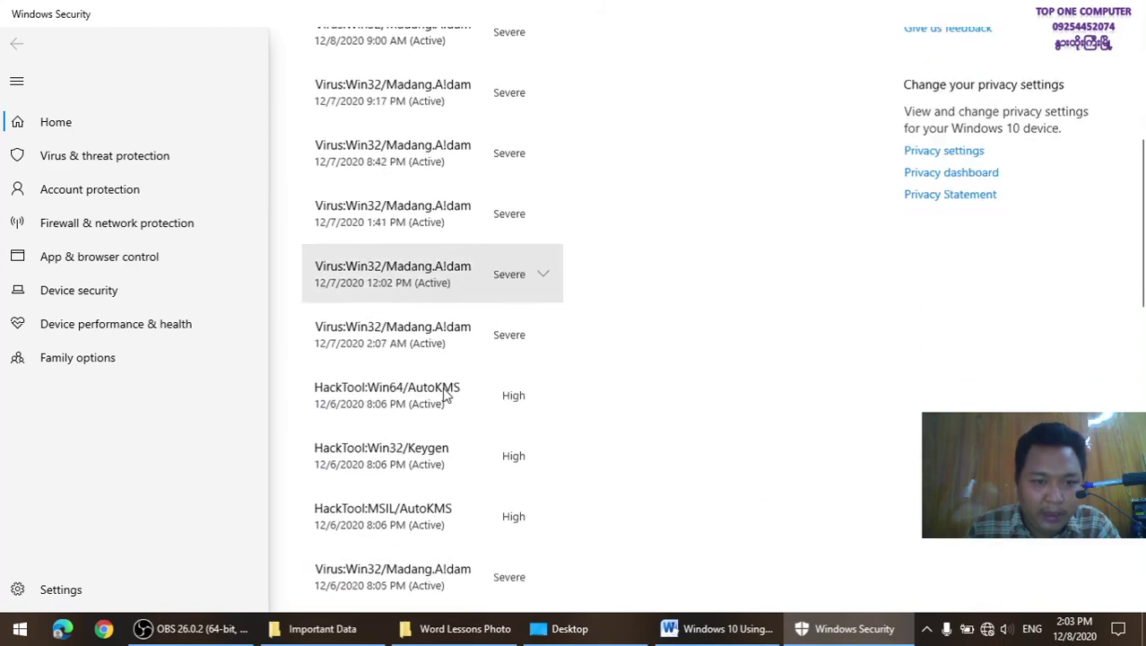
pyautogui.scroll(-3, 443, 396)
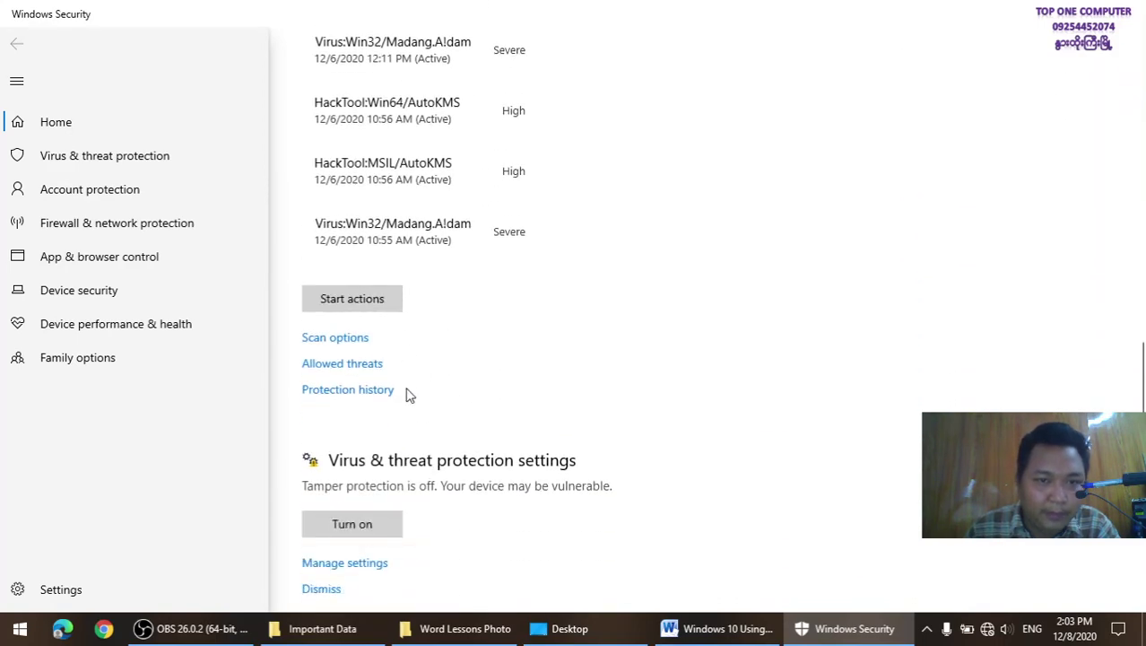
pyautogui.scroll(3, 409, 392)
pyautogui.scroll(5, 409, 392)
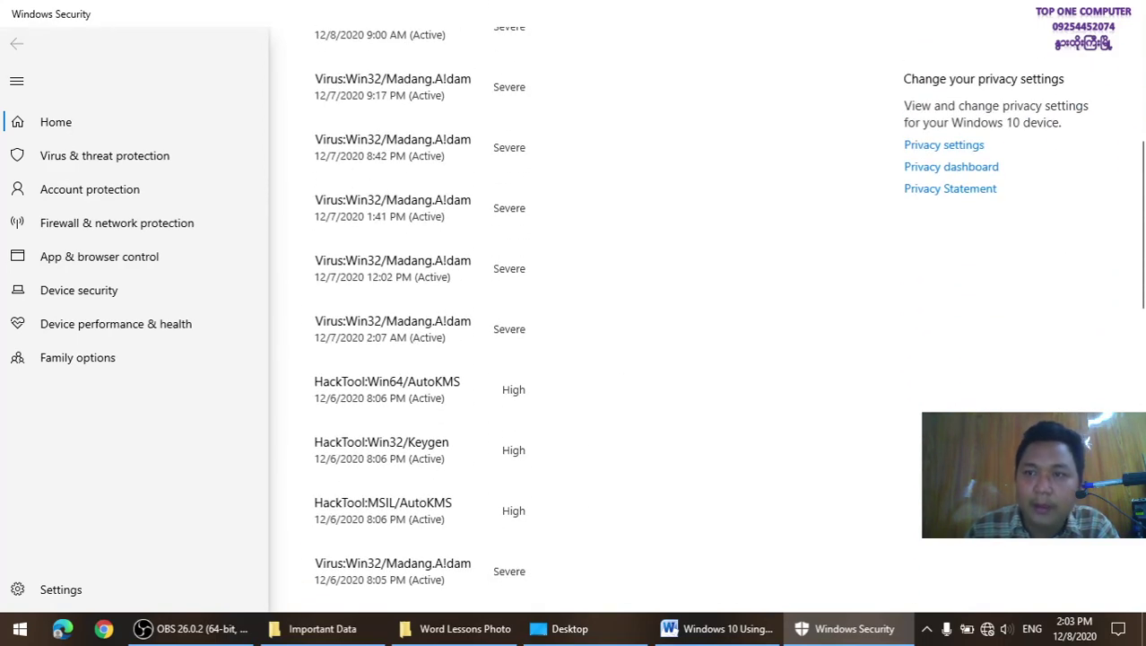
pyautogui.hotkey('alt', 'F4')
# Search Windows for the Calculator app and open it
pyautogui.click(20, 627)
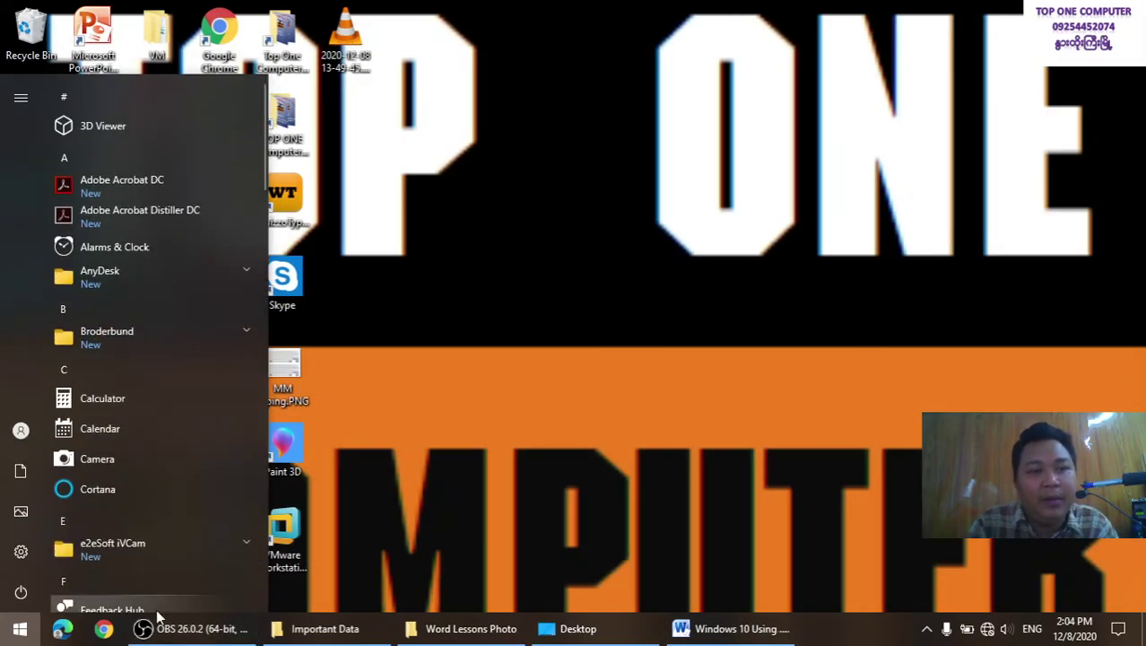
pyautogui.write('cacl')
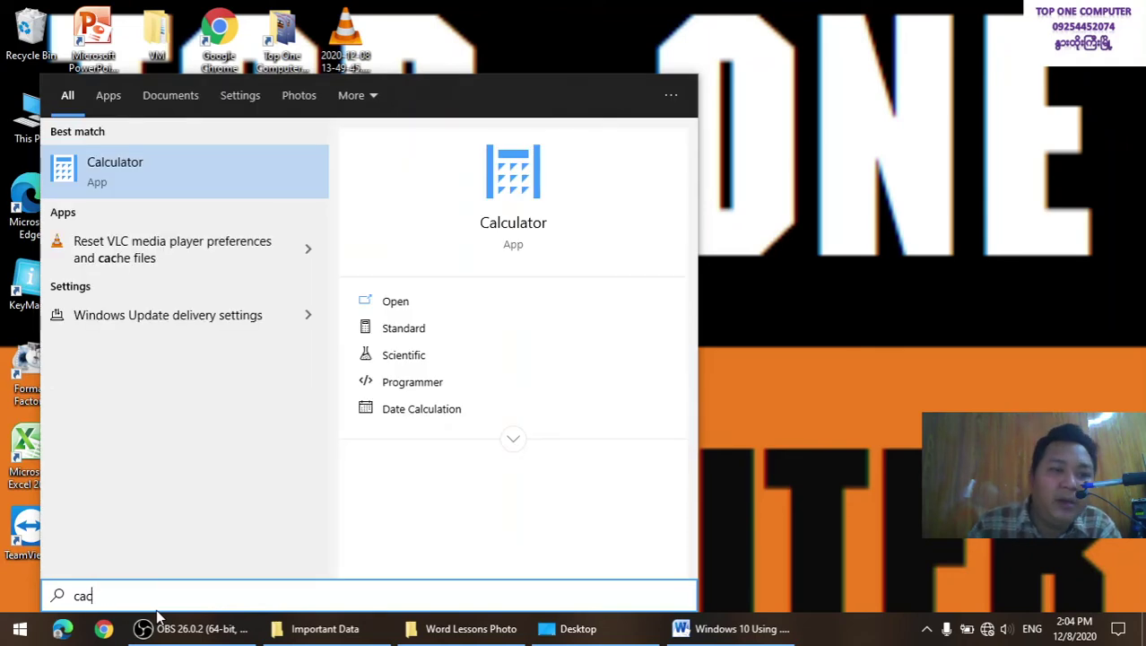
pyautogui.click(117, 167)
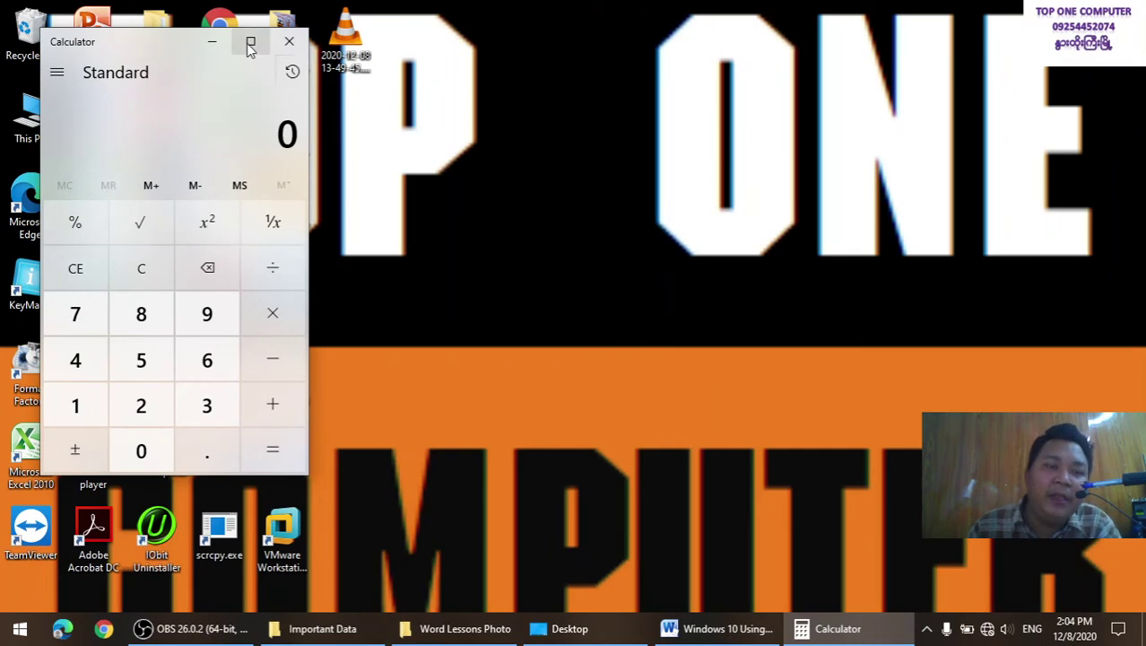
# Change the calculator from Standard to Scientific mode
pyautogui.click(56, 73)
pyautogui.click(56, 72)
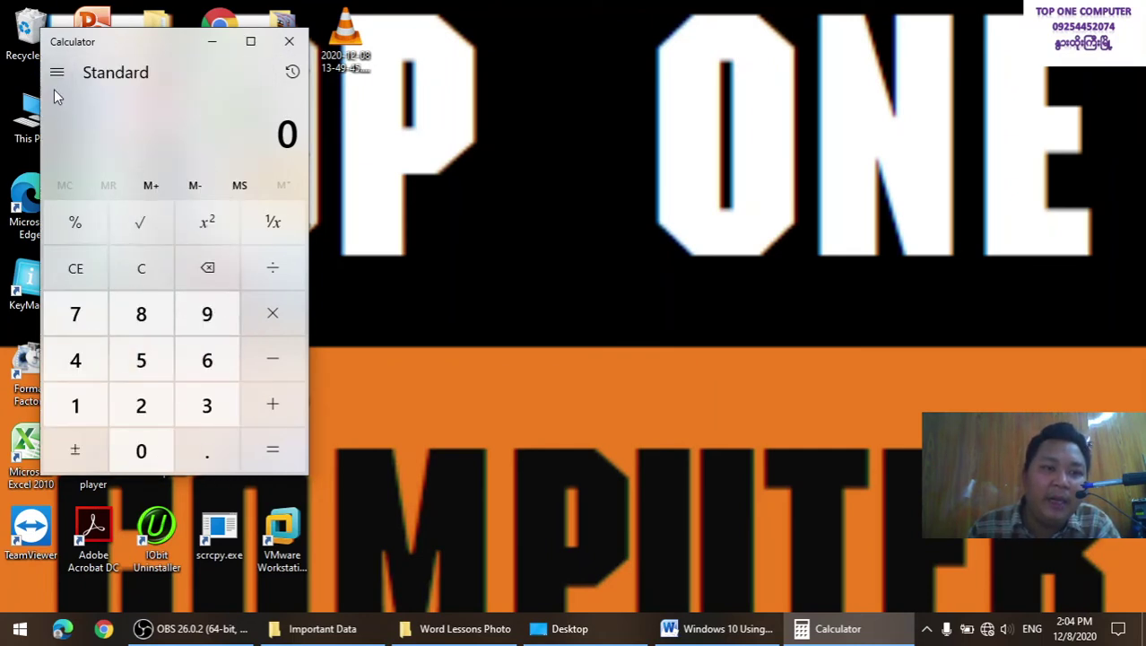
pyautogui.click(55, 81)
pyautogui.click(100, 180)
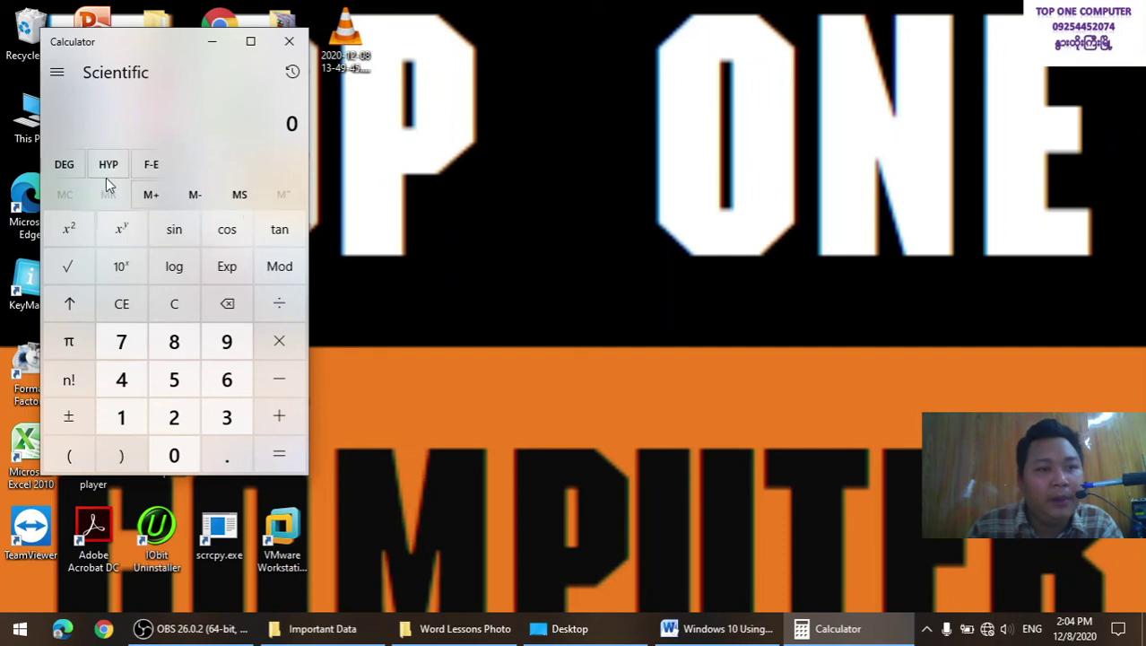
# Browse the list of calculator and converter modes and switch to the Length converter
pyautogui.click(58, 75)
pyautogui.click(57, 75)
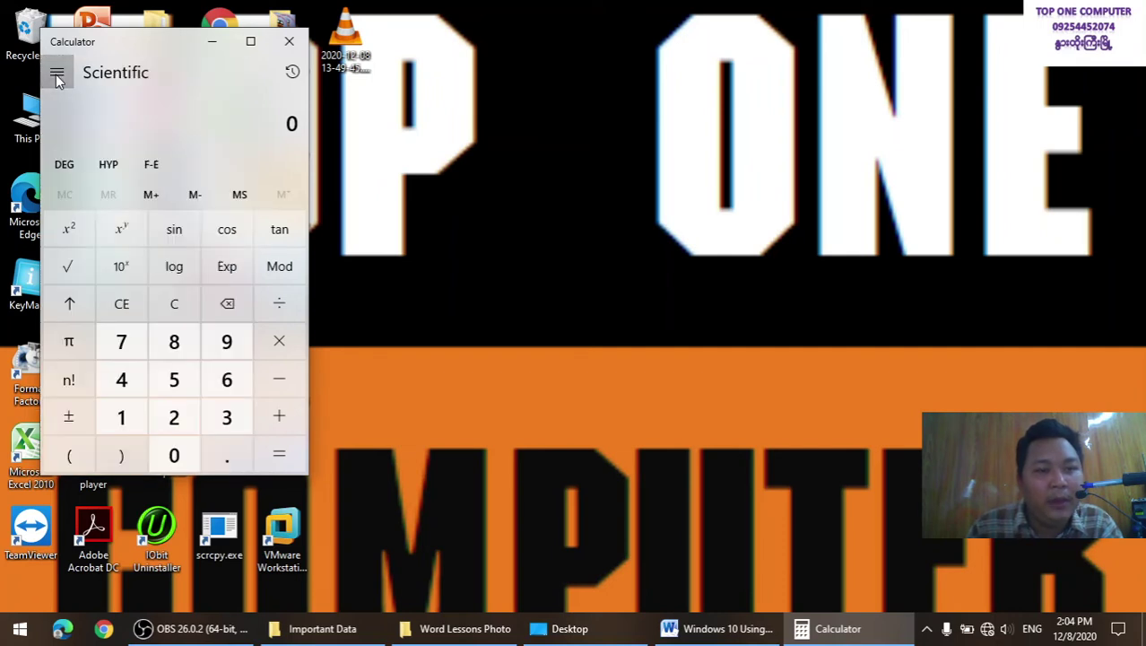
pyautogui.click(58, 76)
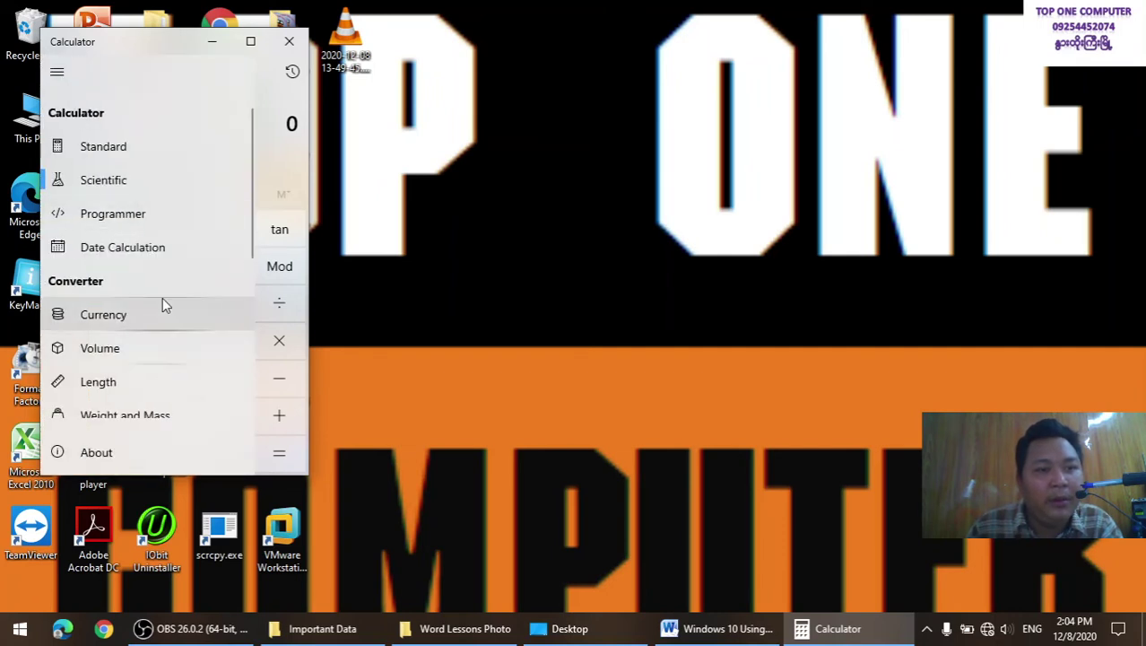
pyautogui.click(524, 276)
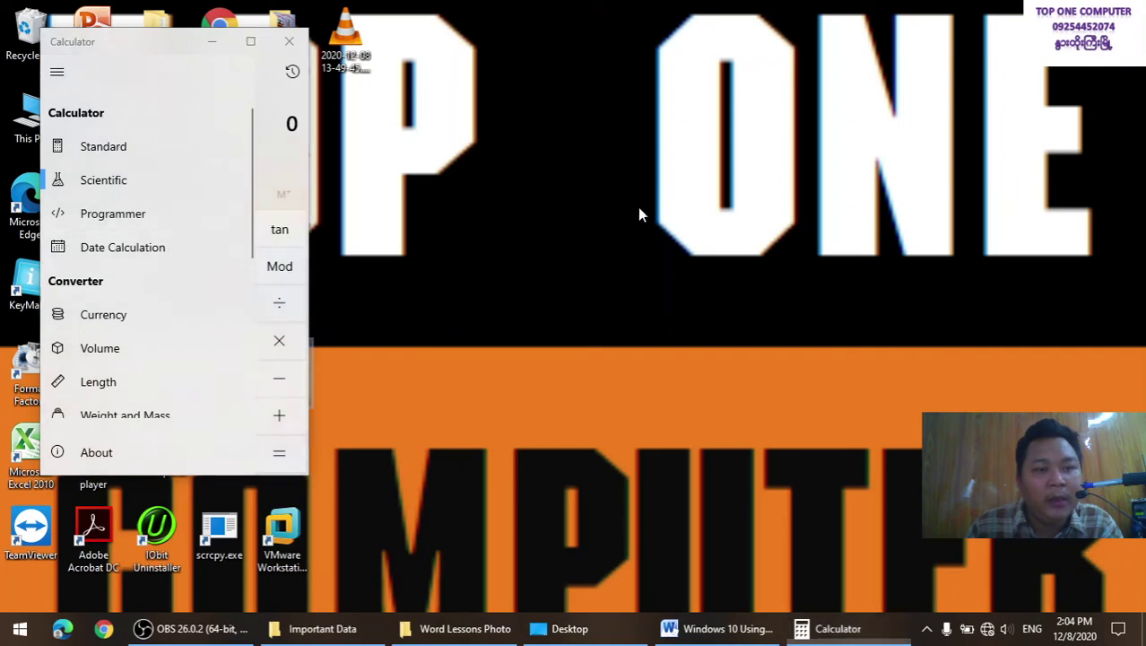
pyautogui.scroll(-1, 132, 422)
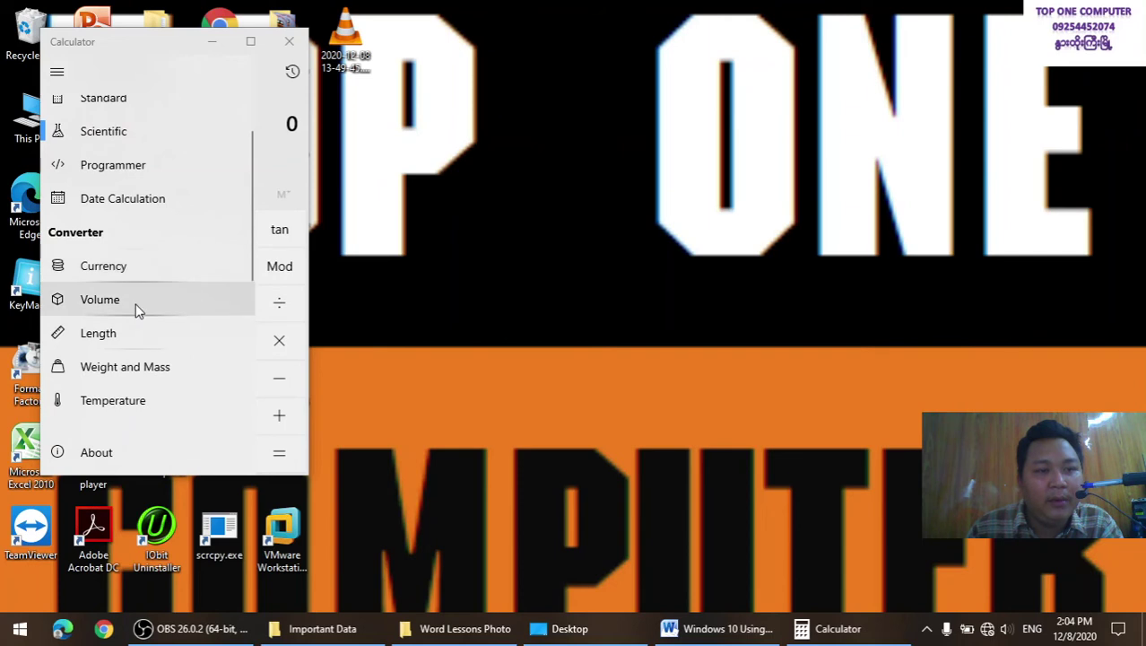
pyautogui.click(139, 332)
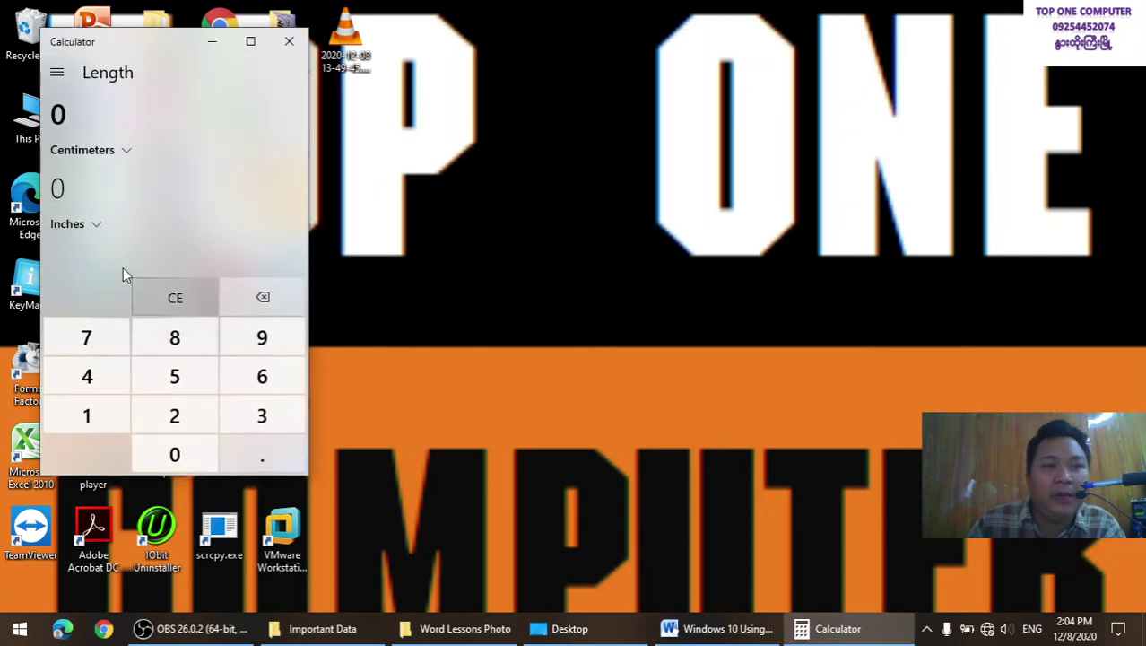
# Set the first length unit to Feet and convert 1 foot to inches
pyautogui.click(90, 150)
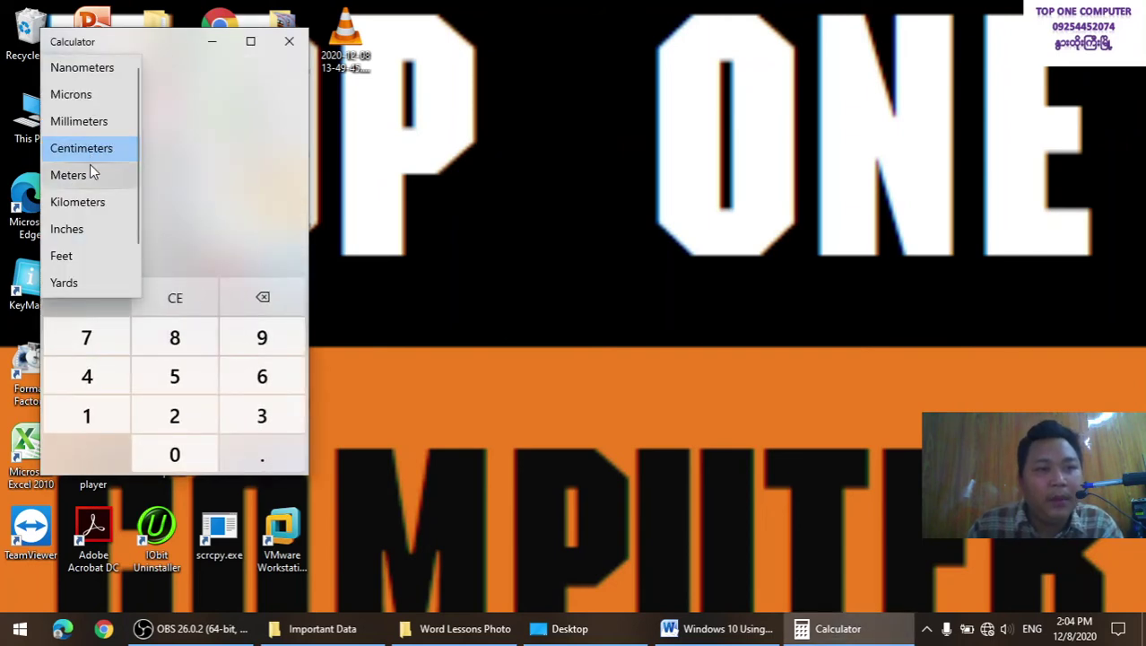
pyautogui.click(92, 255)
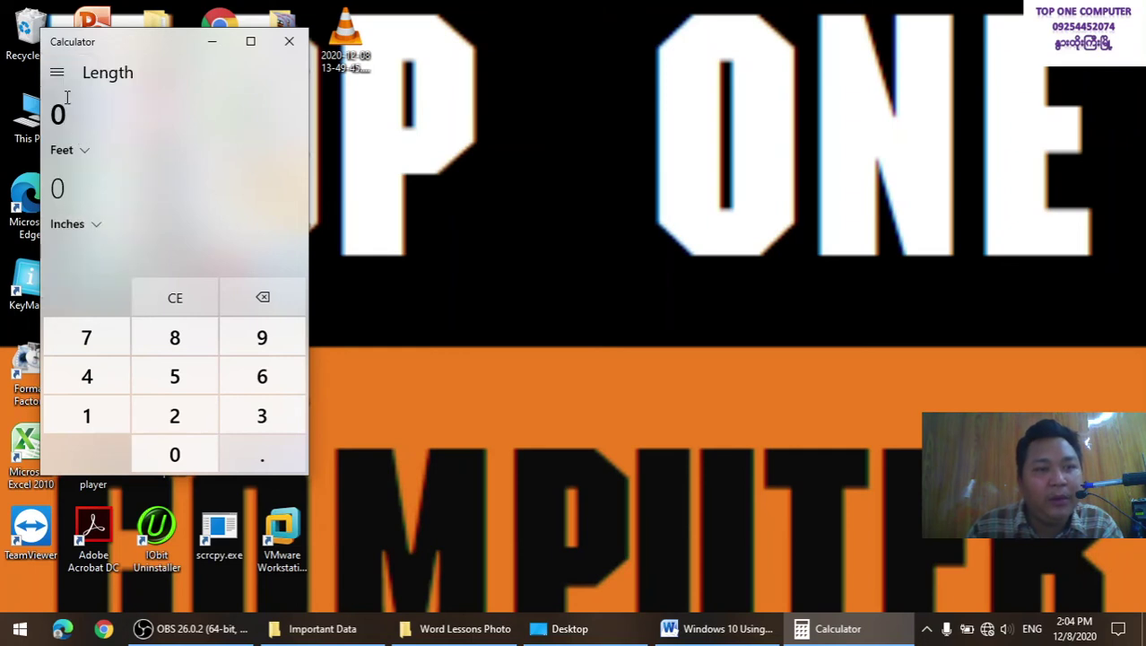
pyautogui.click(80, 223)
pyautogui.click(80, 224)
pyautogui.click(99, 410)
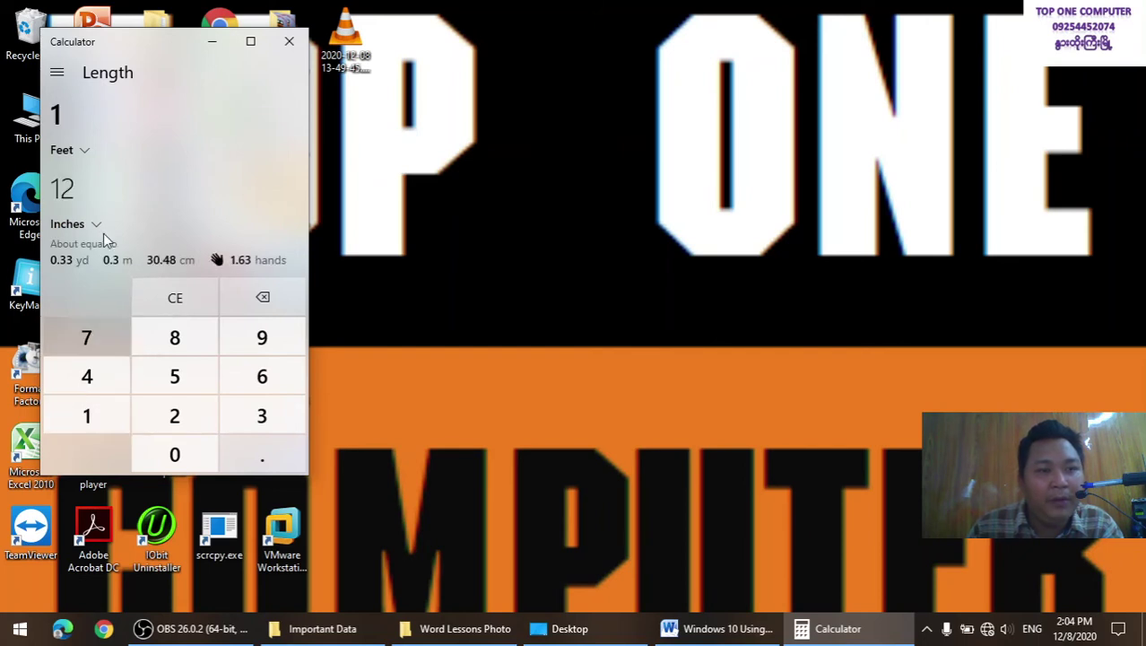
# Convert 12 feet to meters by making the second value active and setting the units to Meters and Feet
pyautogui.click(74, 179)
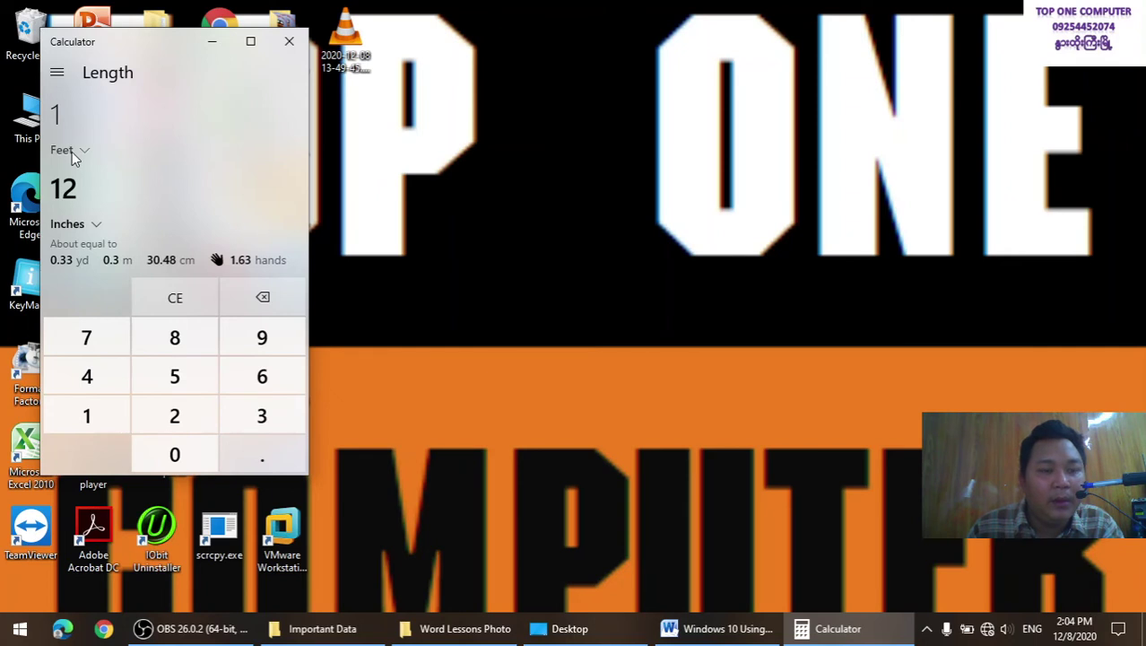
pyautogui.click(72, 151)
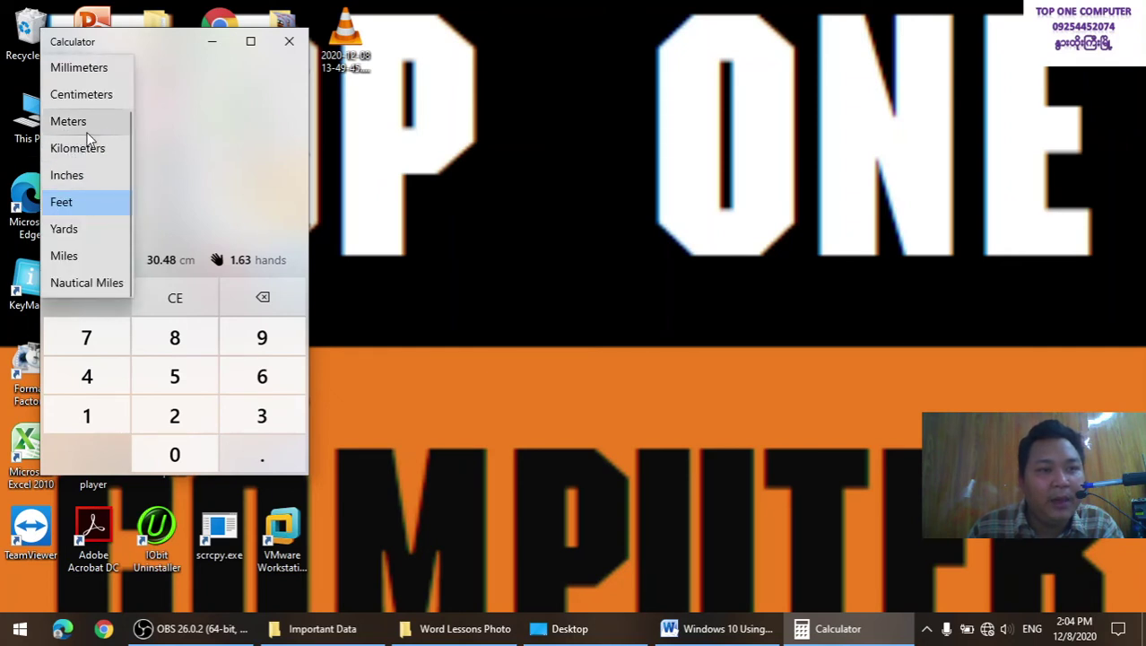
pyautogui.click(72, 123)
pyautogui.click(87, 224)
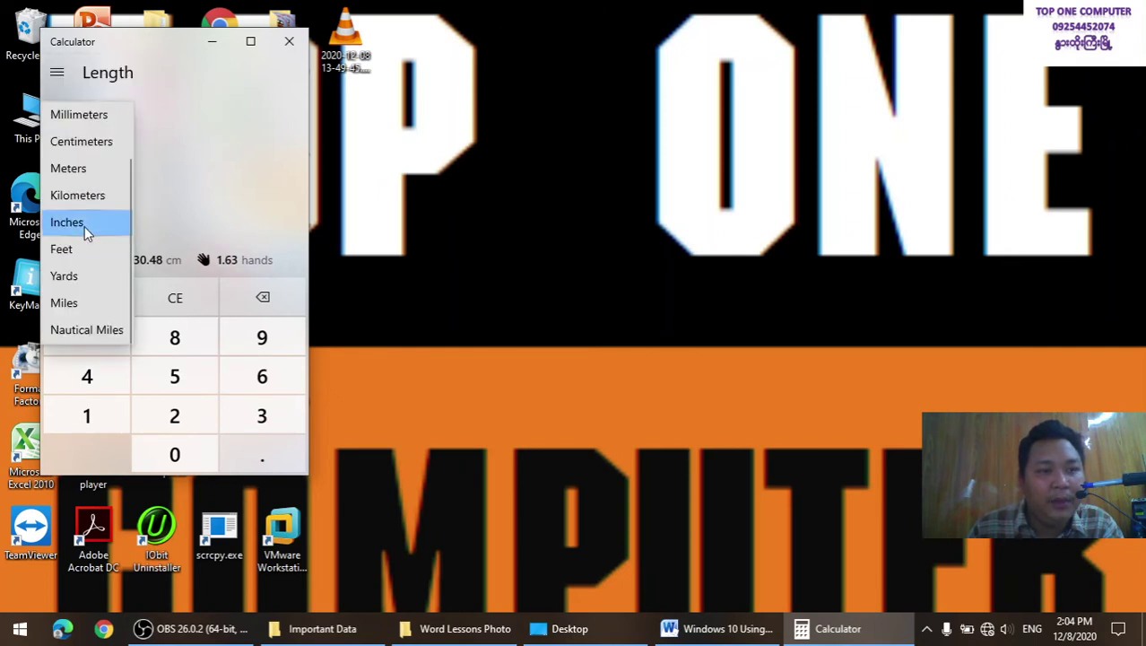
pyautogui.click(85, 249)
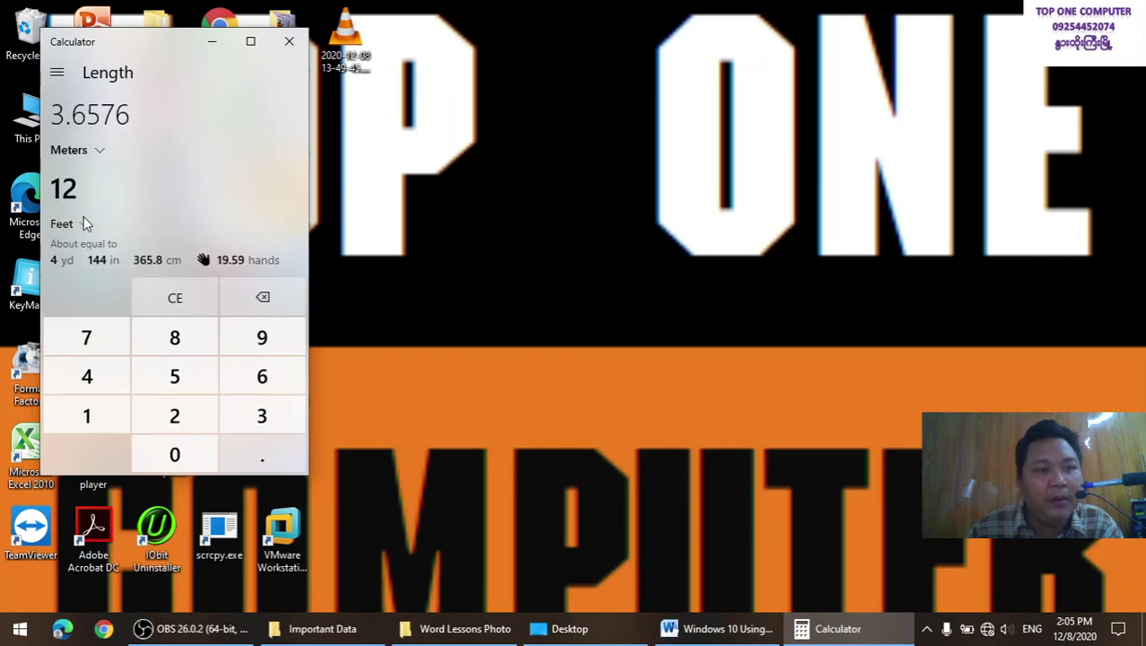
# Convert 1 foot to meters, then enter 1 in the meters value to convert it to feet
pyautogui.click(72, 153)
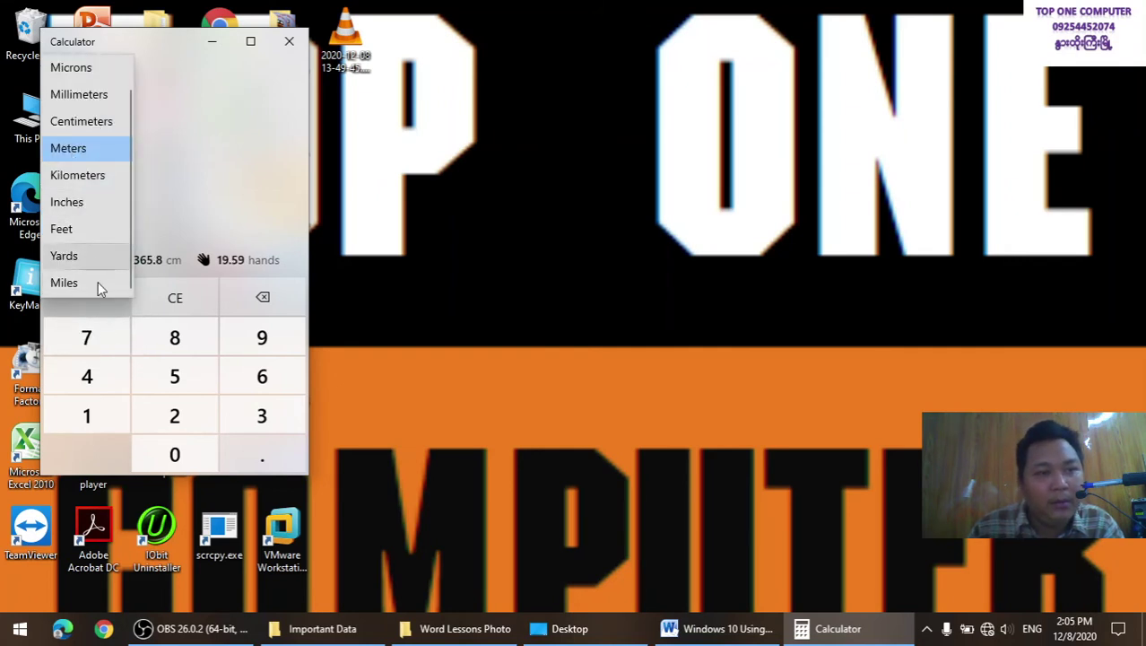
pyautogui.click(95, 405)
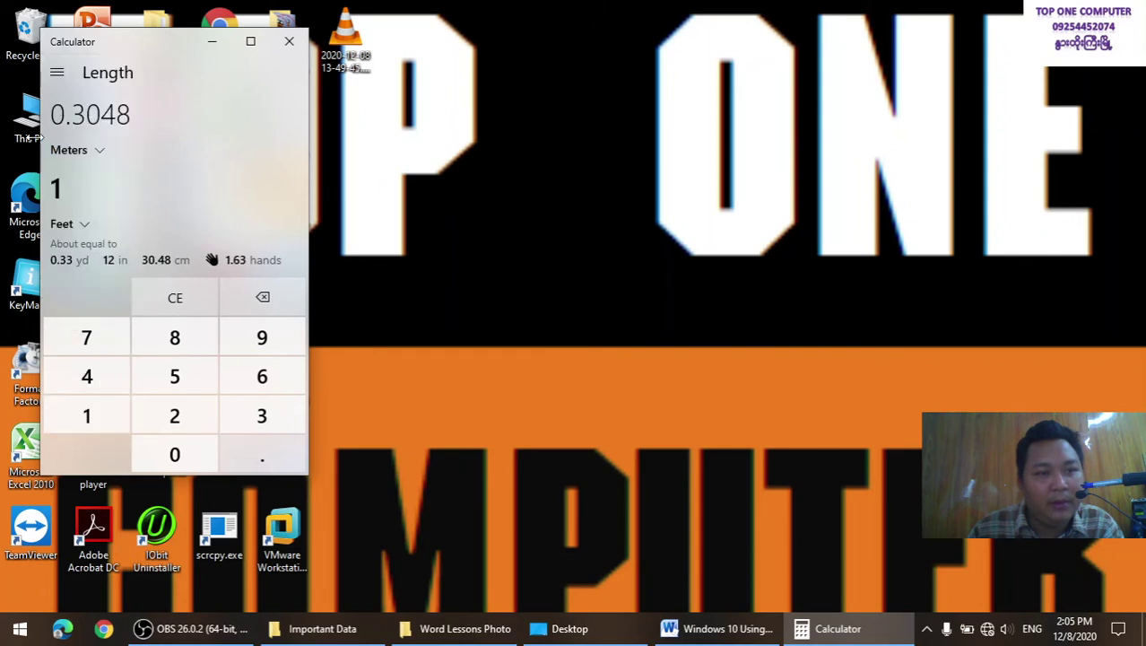
pyautogui.click(61, 121)
pyautogui.click(113, 426)
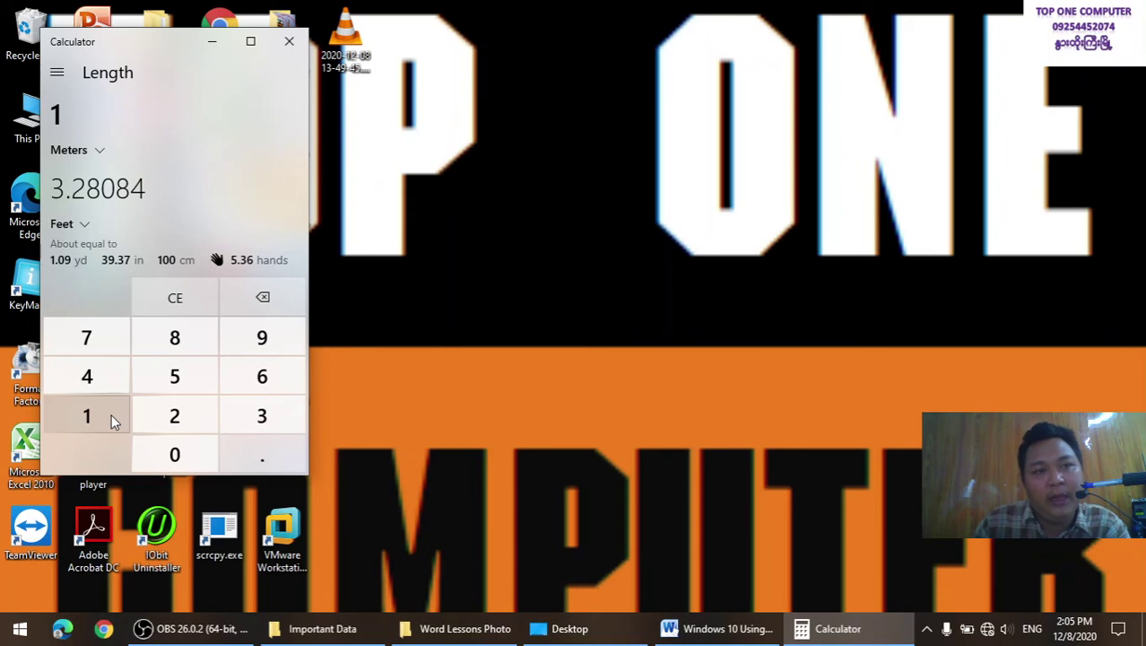
# Set the length units to Kilometers and Miles, and convert 360 miles to kilometers
pyautogui.click(95, 156)
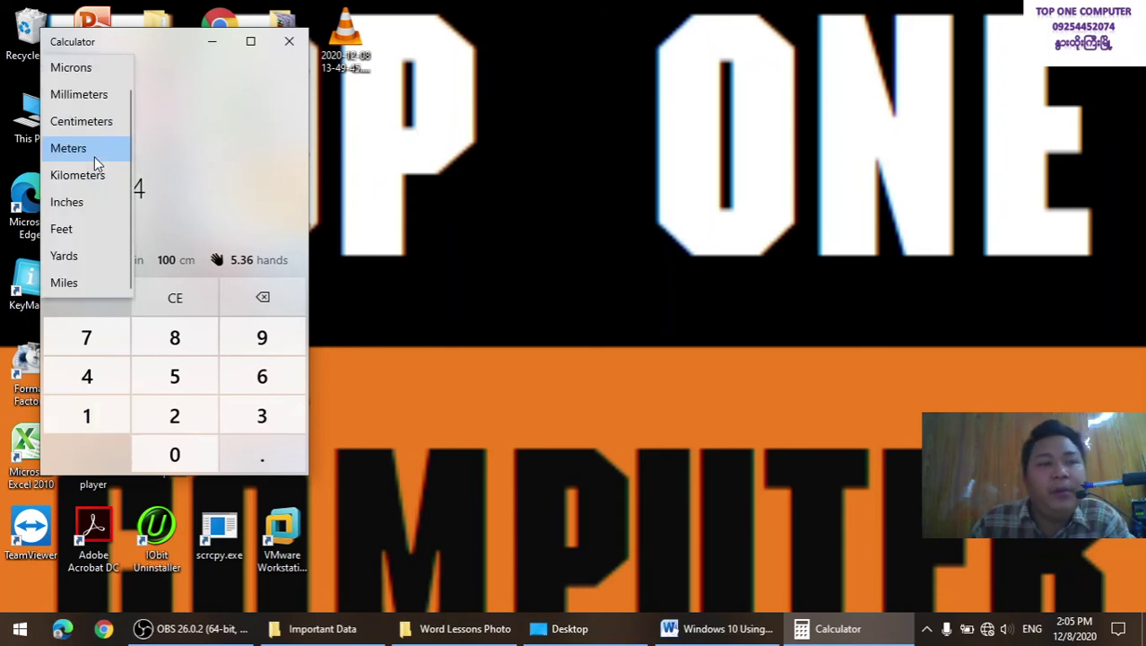
pyautogui.click(94, 174)
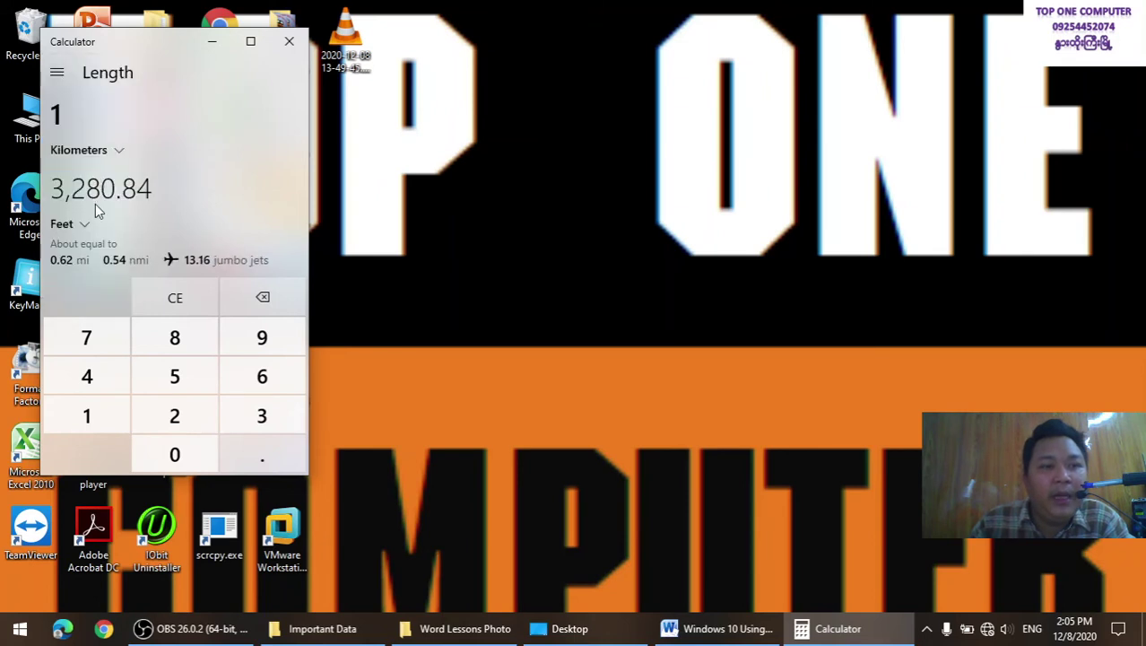
pyautogui.click(87, 224)
pyautogui.click(62, 278)
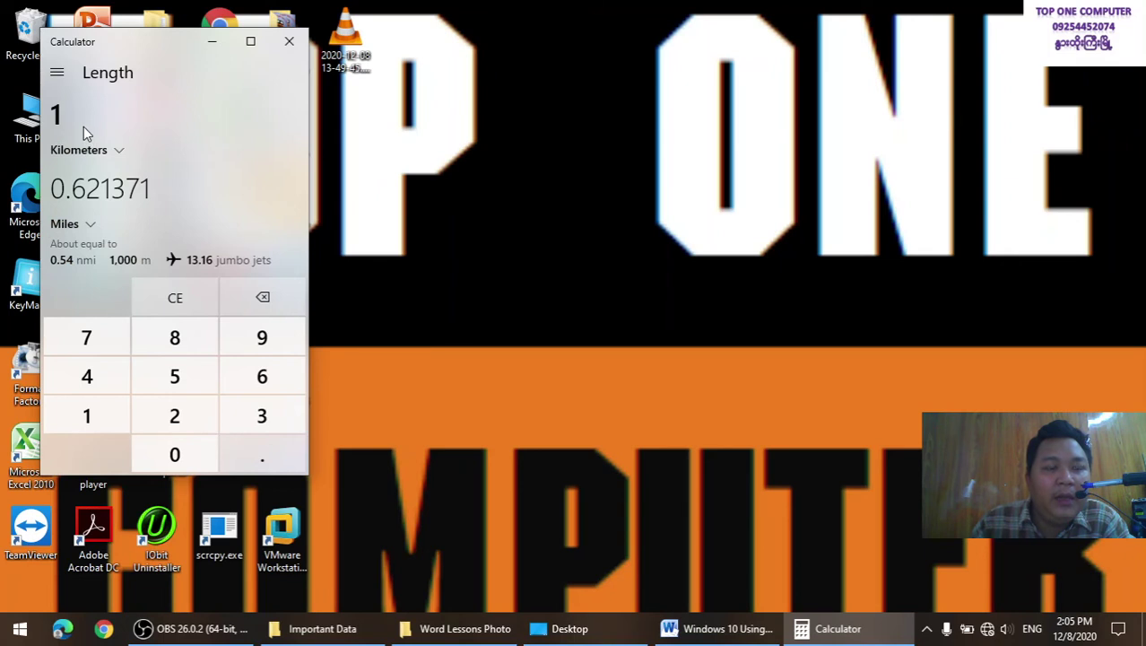
pyautogui.click(84, 194)
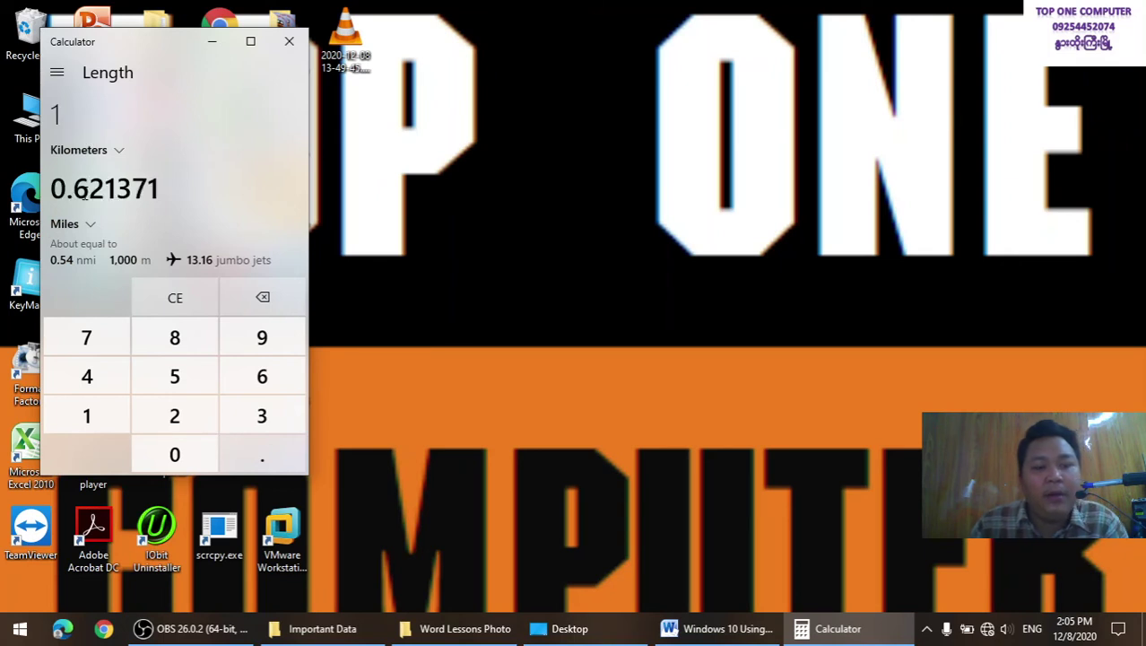
pyautogui.write('360')
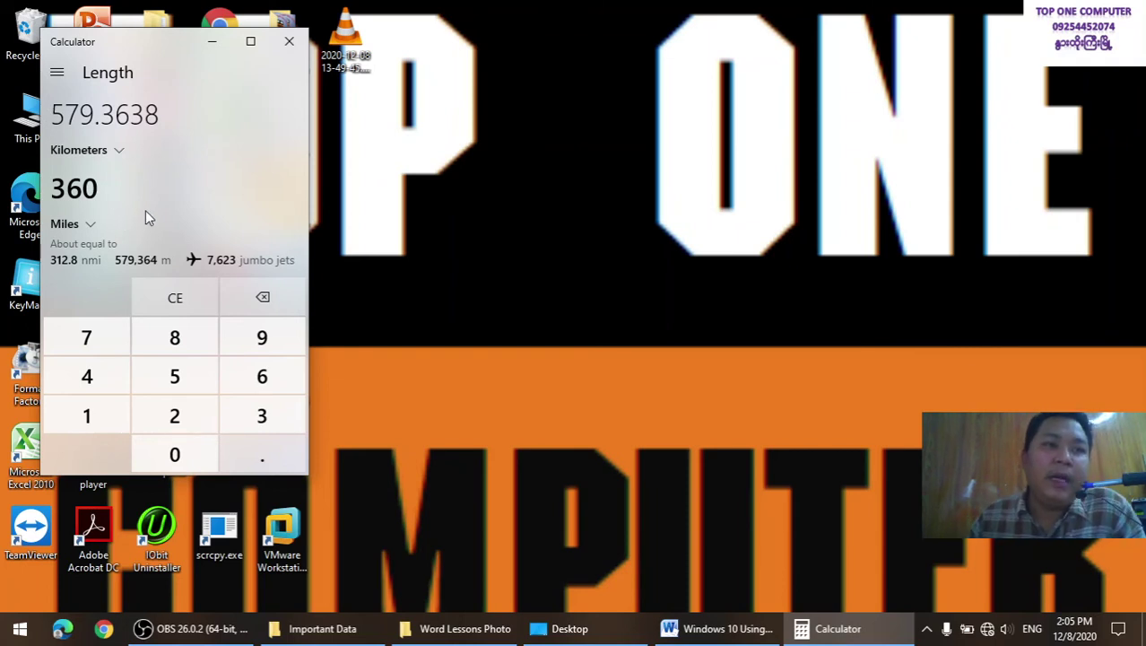
# Make the Kilometers value active and convert 80 kilometers to miles
pyautogui.click(84, 139)
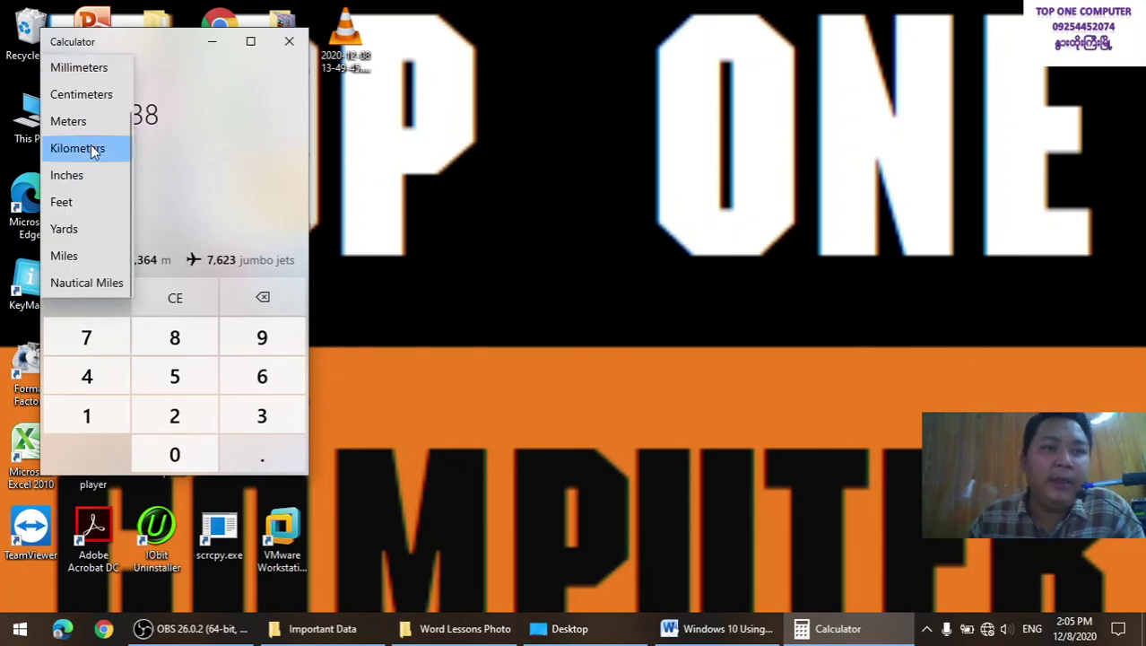
pyautogui.click(94, 148)
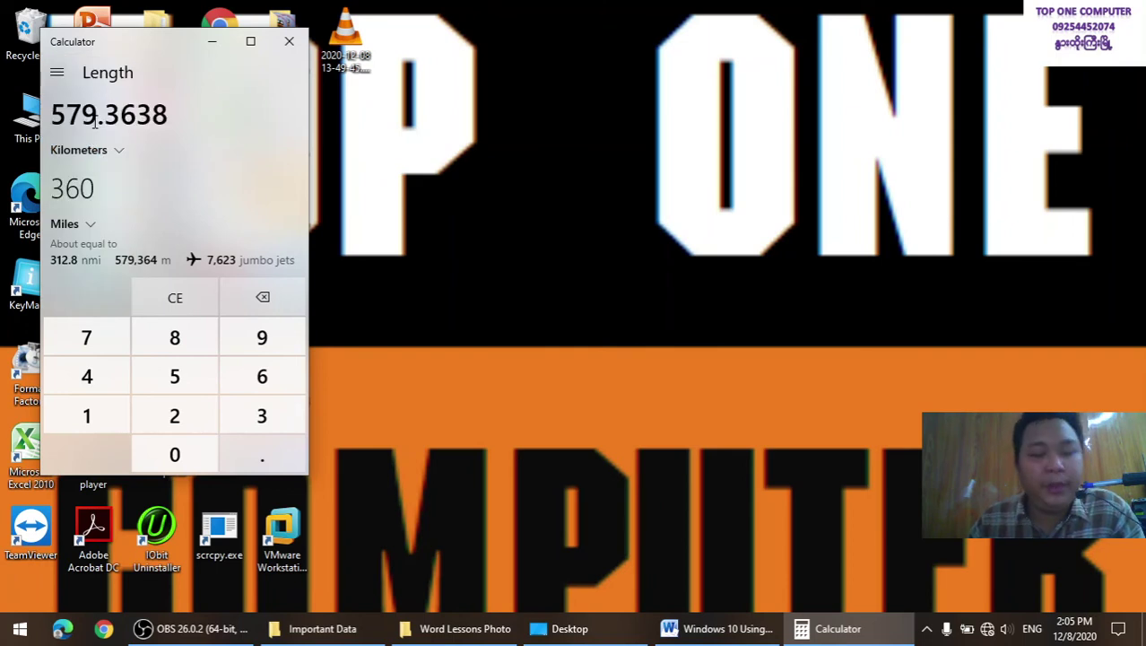
pyautogui.write('80')
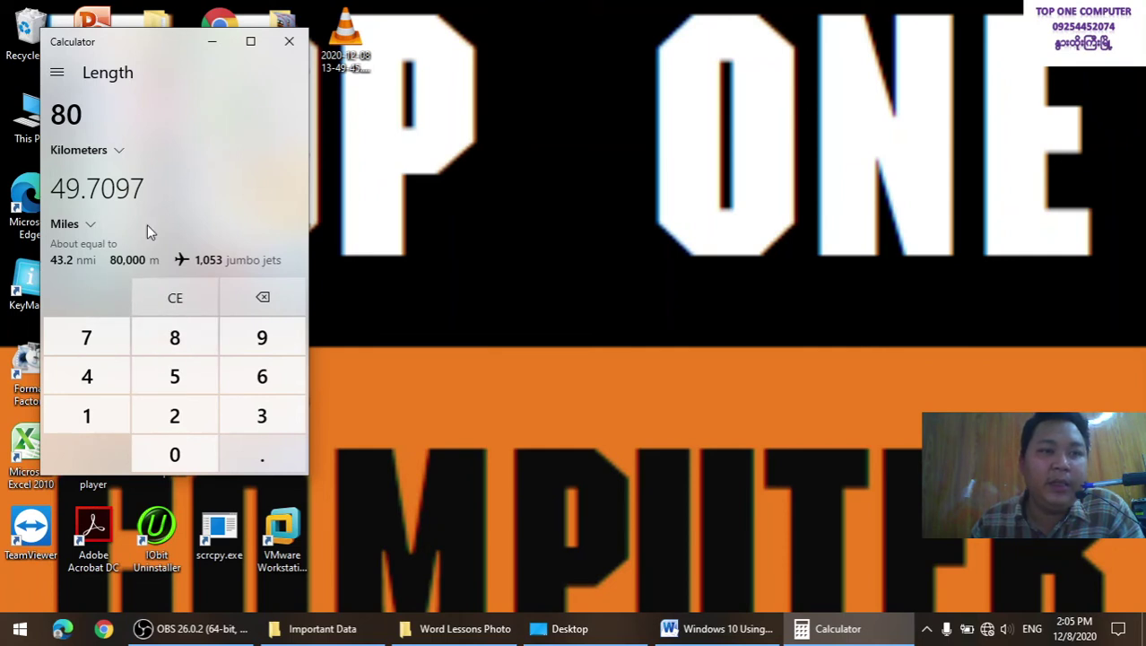
# Switch the converter to Weight and Mass and keep Kilograms as the first unit
pyautogui.click(57, 74)
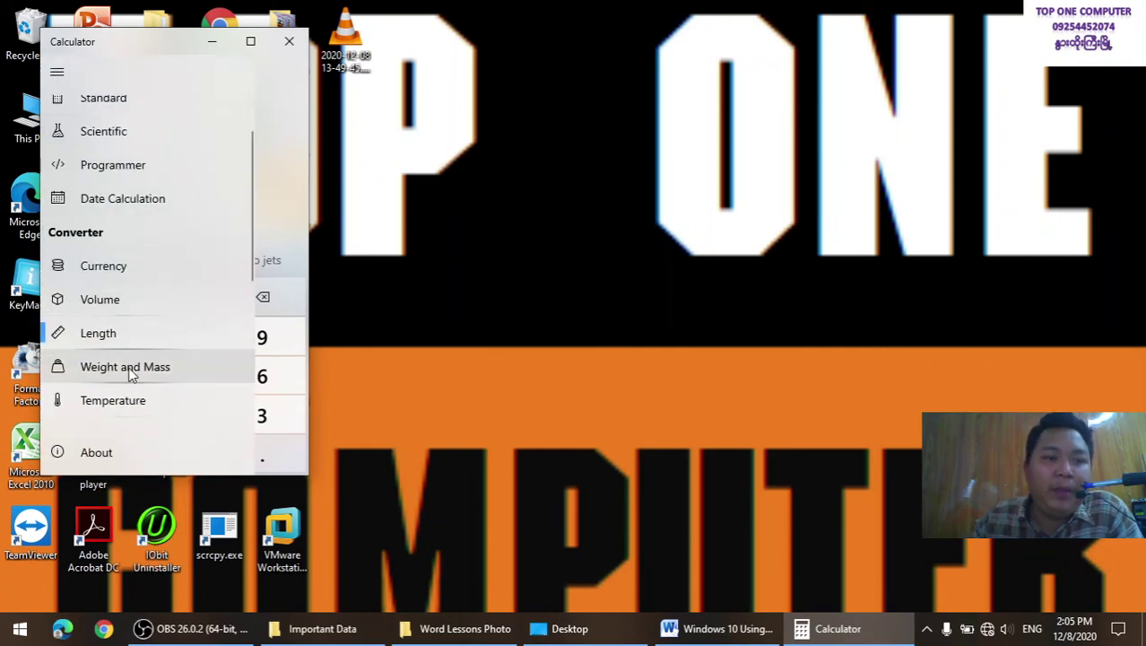
pyautogui.click(128, 373)
pyautogui.click(81, 152)
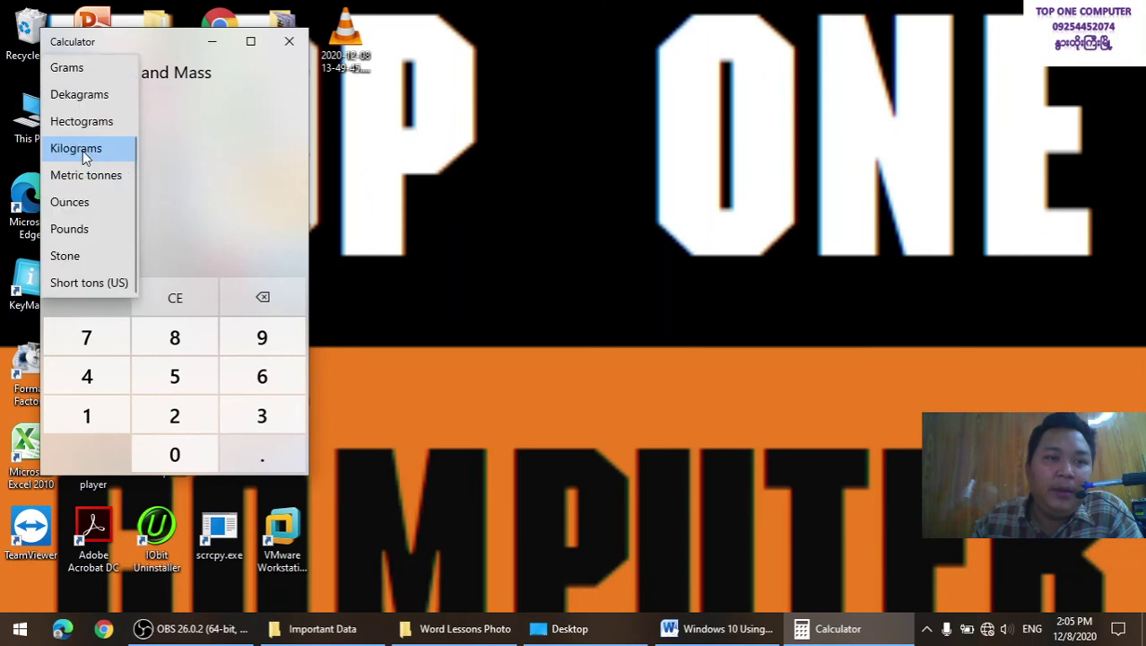
pyautogui.click(83, 151)
# Look through the remaining converter categories down to Angle and close Calculator
pyautogui.click(57, 73)
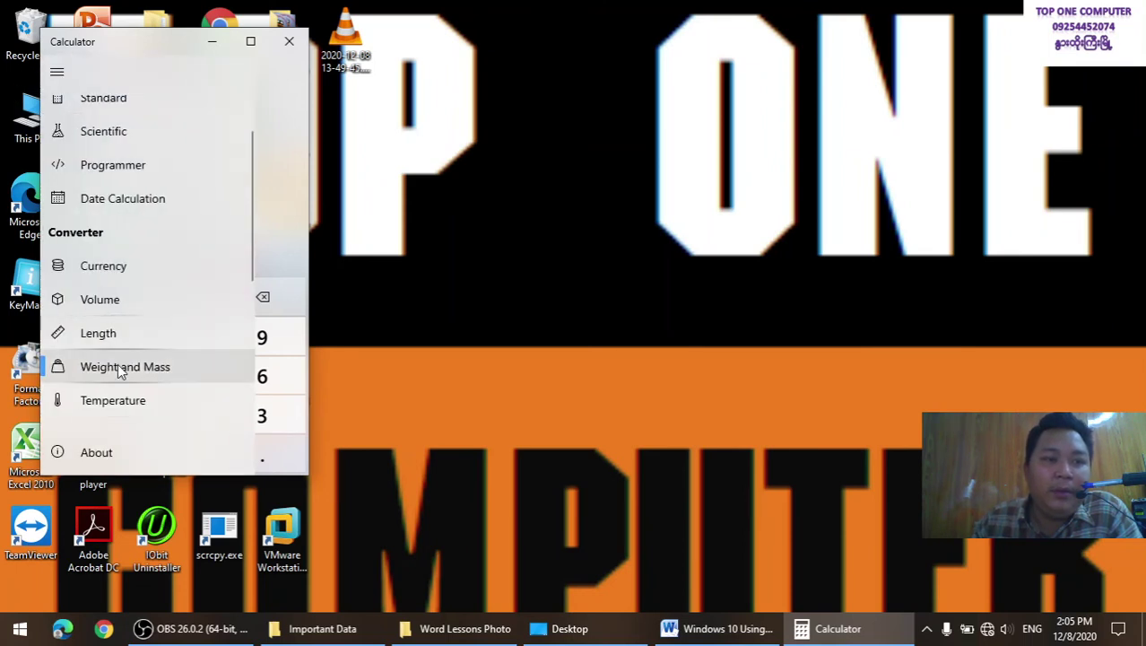
pyautogui.scroll(-2, 120, 366)
pyautogui.scroll(-5, 117, 363)
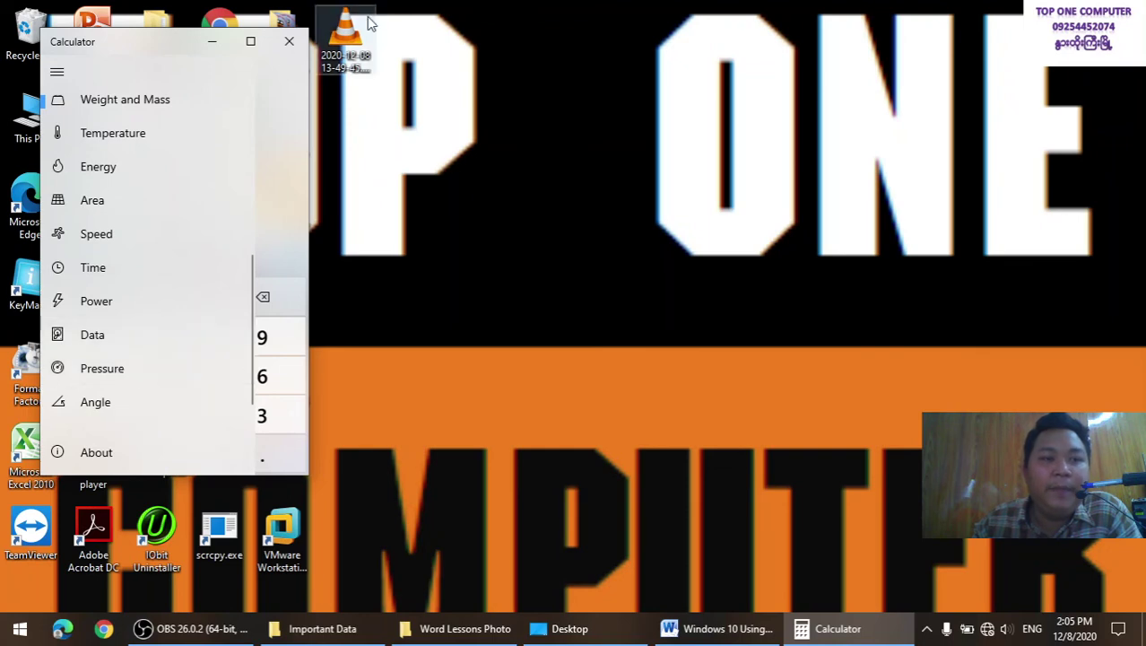
pyautogui.click(289, 42)
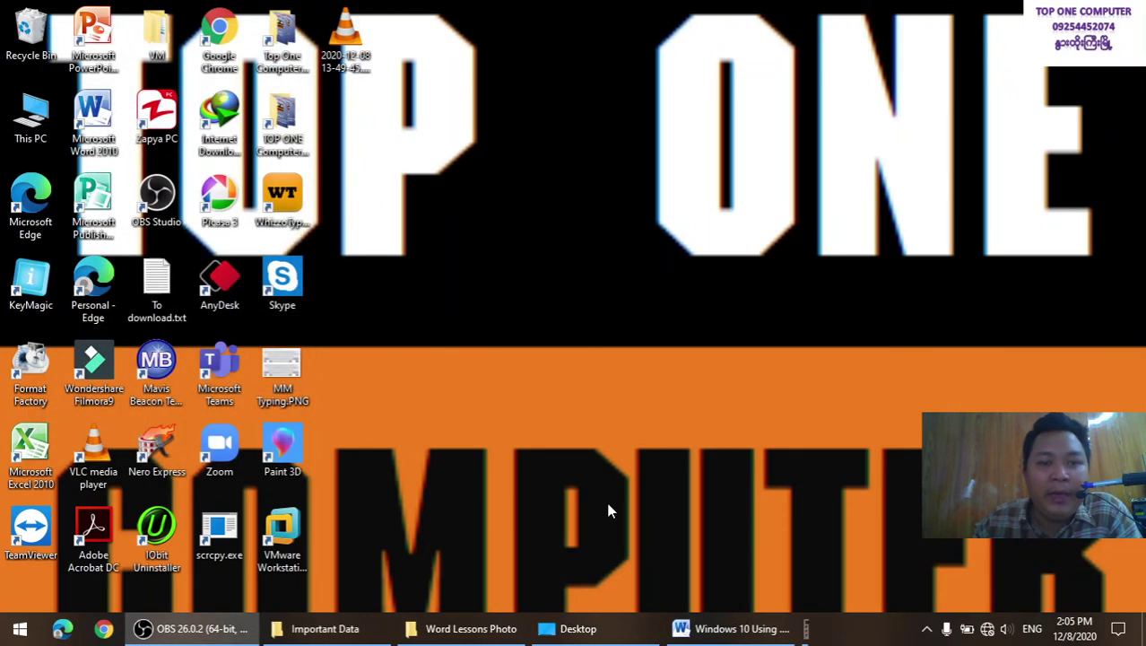
# Examine the alphabetical list of installed apps in Start
pyautogui.click(5, 635)
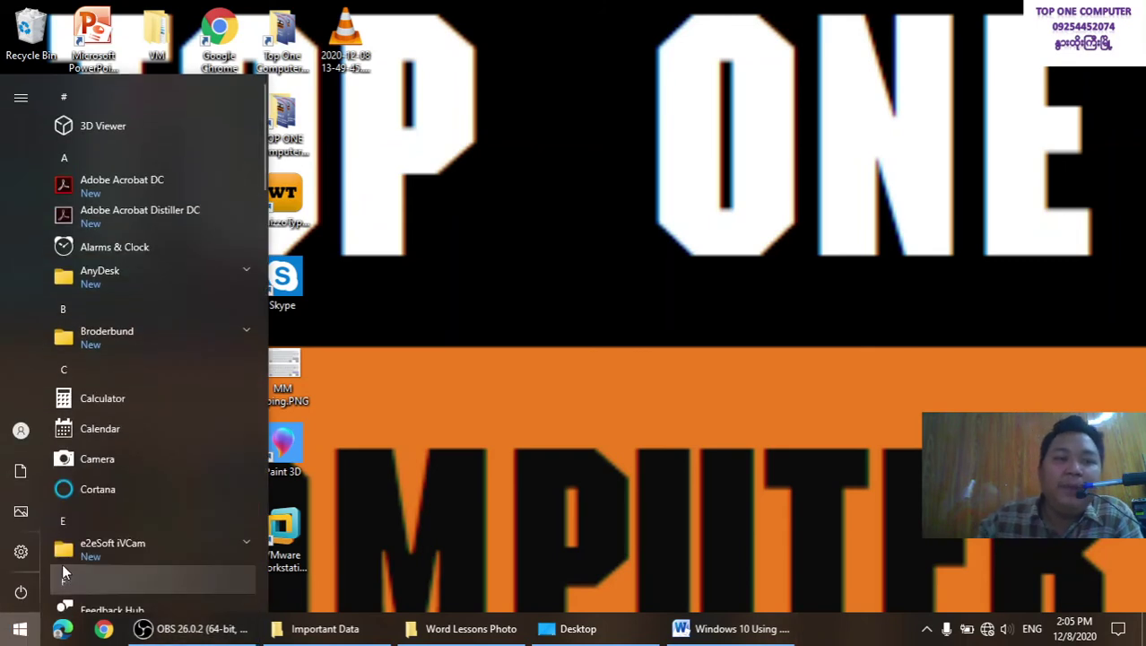
pyautogui.scroll(-5, 62, 564)
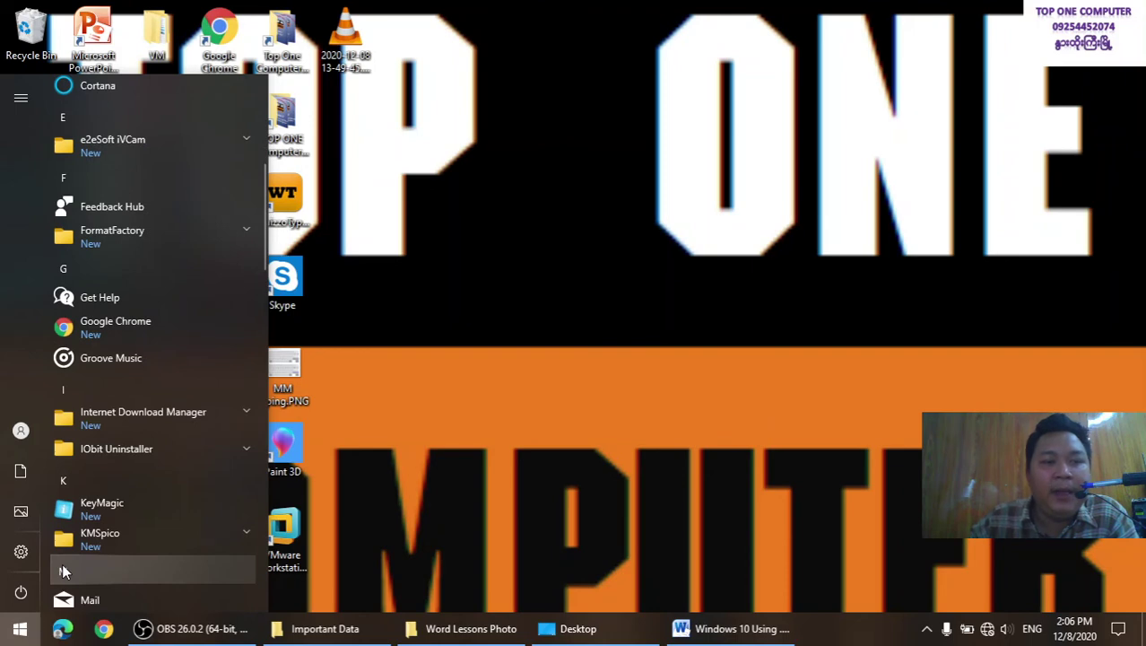
pyautogui.scroll(-3, 62, 565)
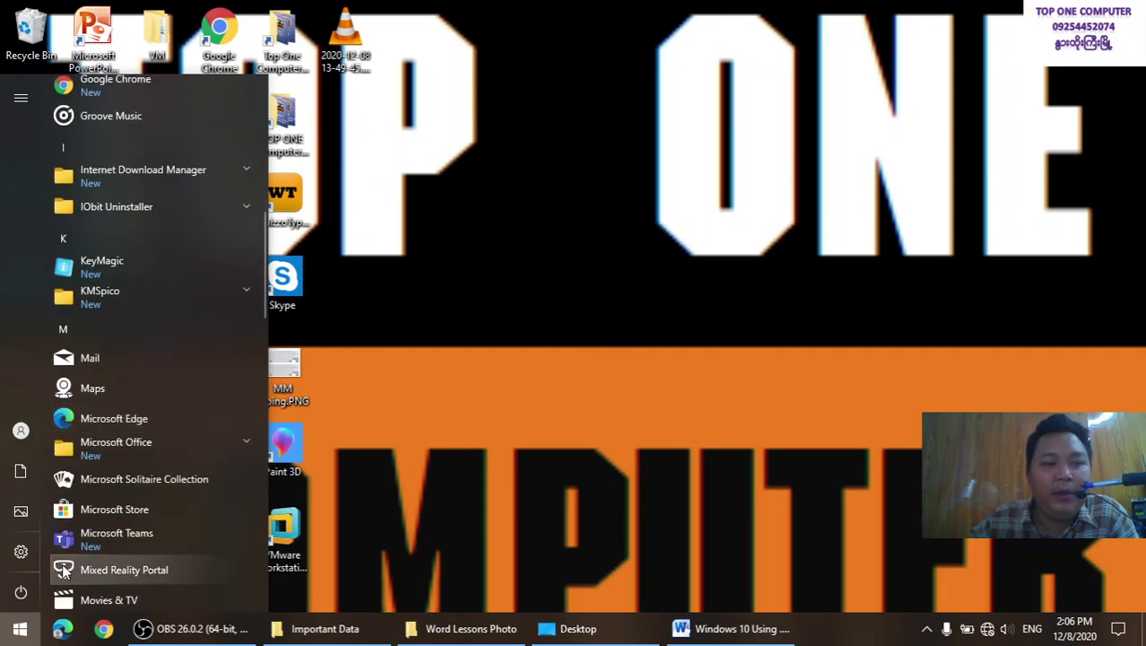
pyautogui.scroll(-2, 63, 571)
# Switch to the Word document Windows 10 Using .docx and highlight the Calculator topic line in yellow
pyautogui.click(731, 628)
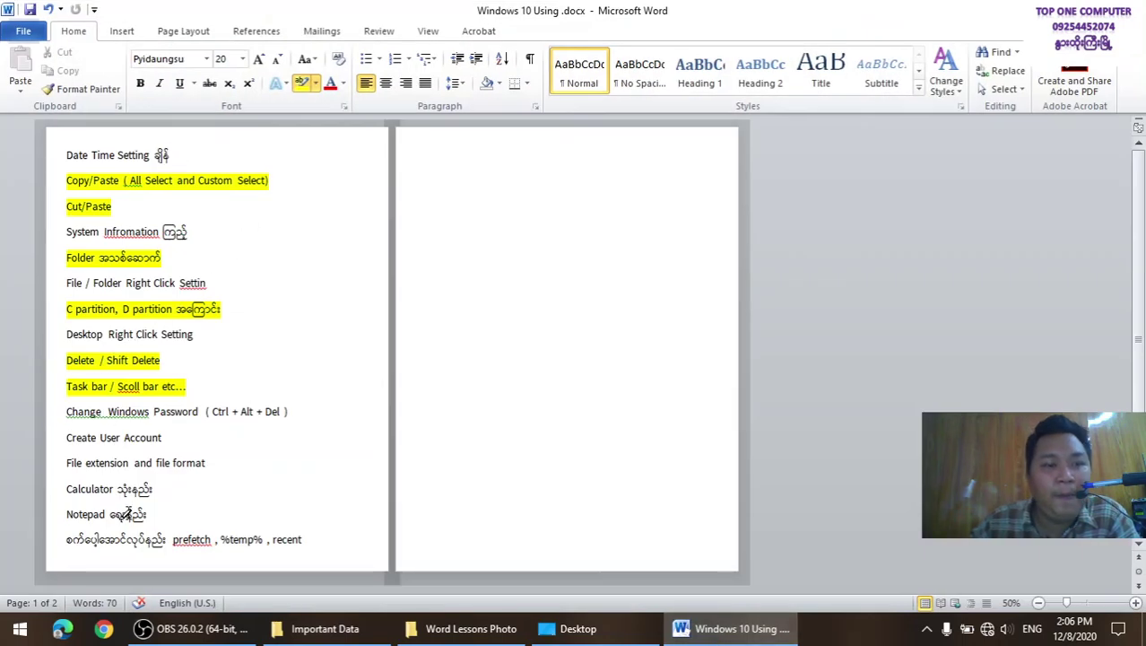
pyautogui.moveTo(66, 489); pyautogui.dragTo(155, 488)
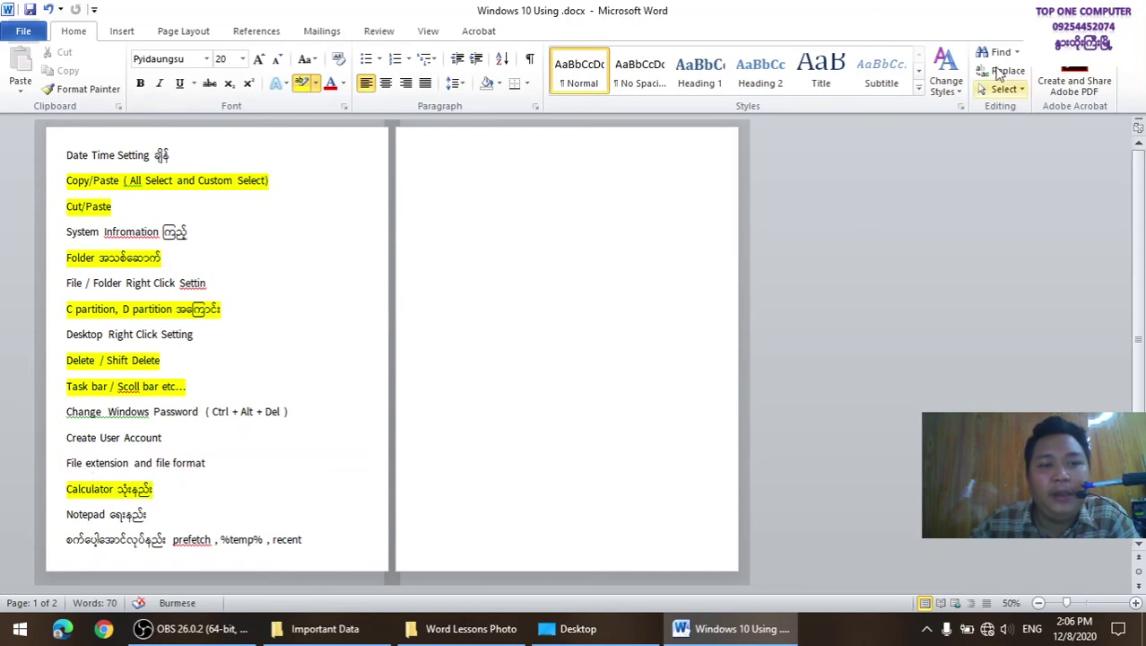
pyautogui.press('super+d')
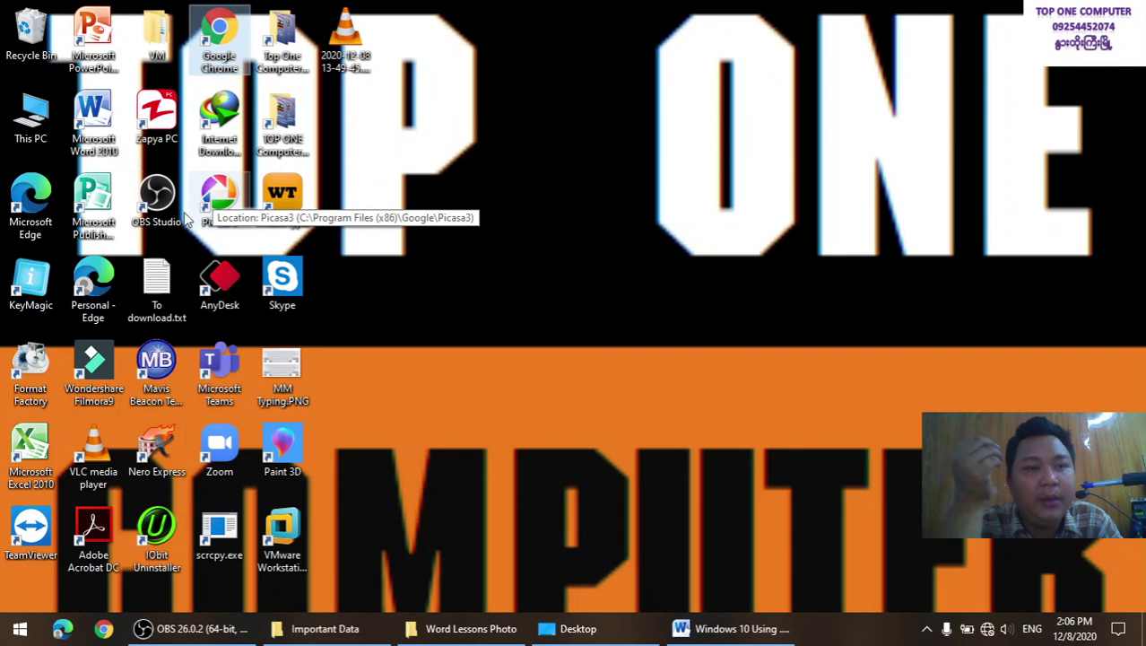
pyautogui.click(174, 304)
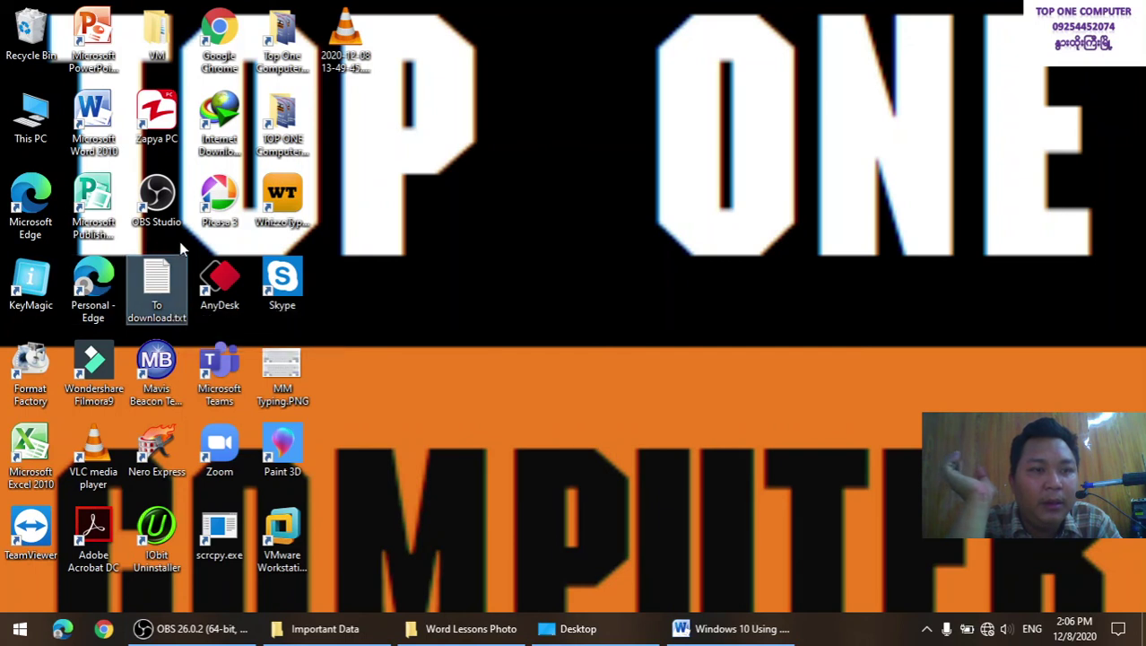
pyautogui.click(150, 28)
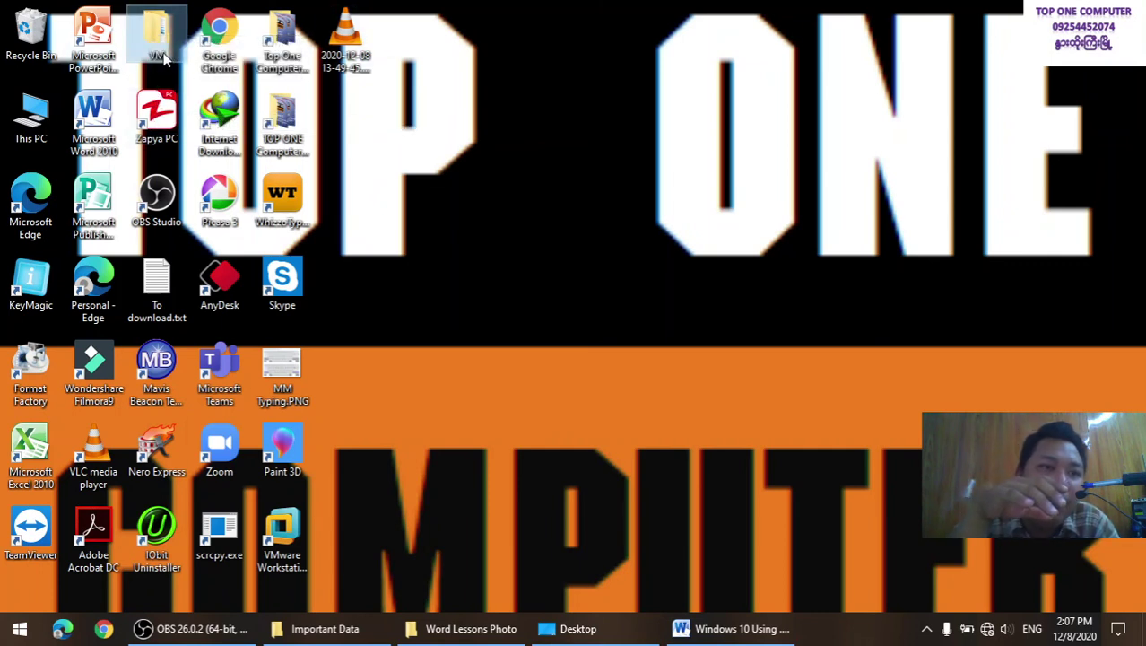
pyautogui.click(156, 279)
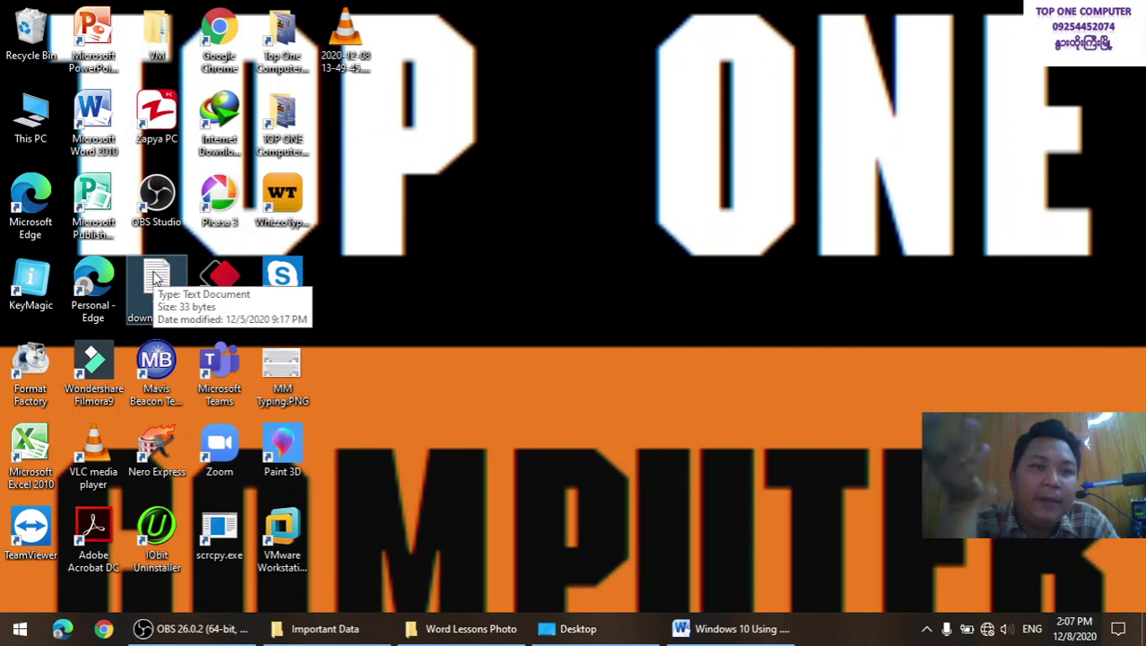
pyautogui.click(364, 56)
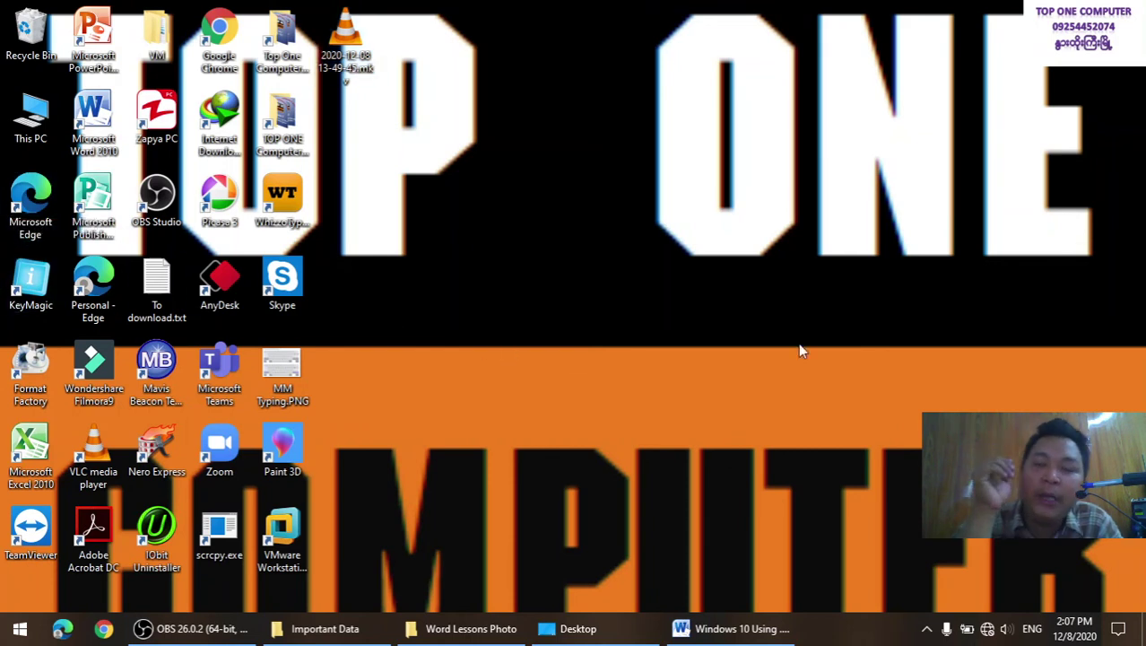
# Bring Windows 10 Using .docx back to the front and close Word
pyautogui.click(786, 631)
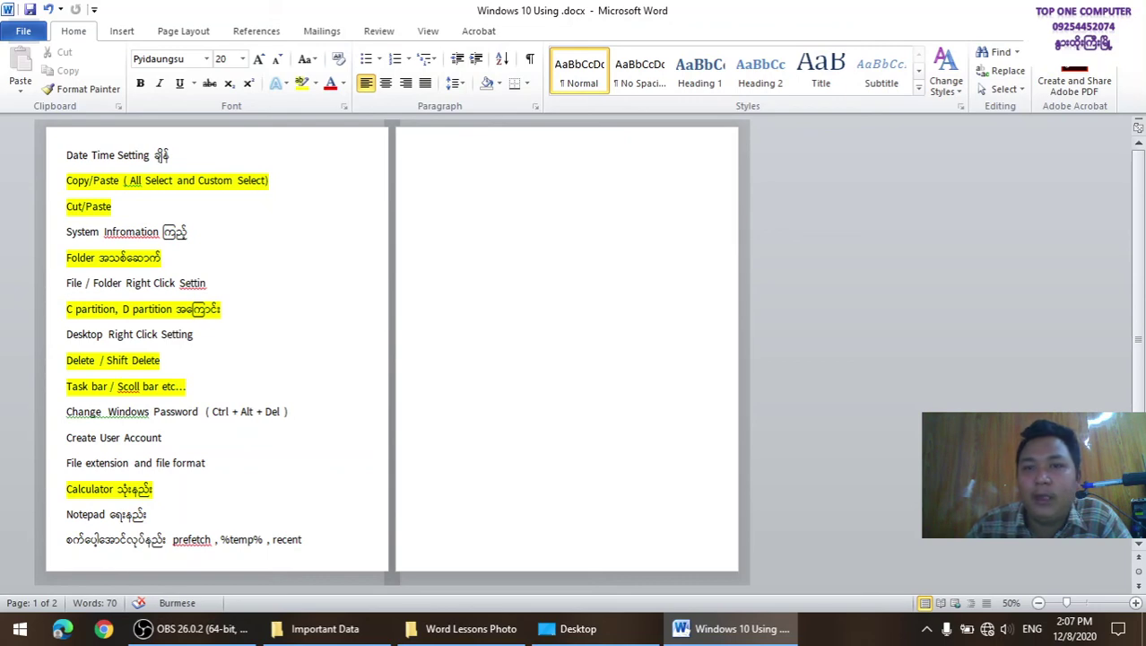
pyautogui.hotkey('alt', 'F4')
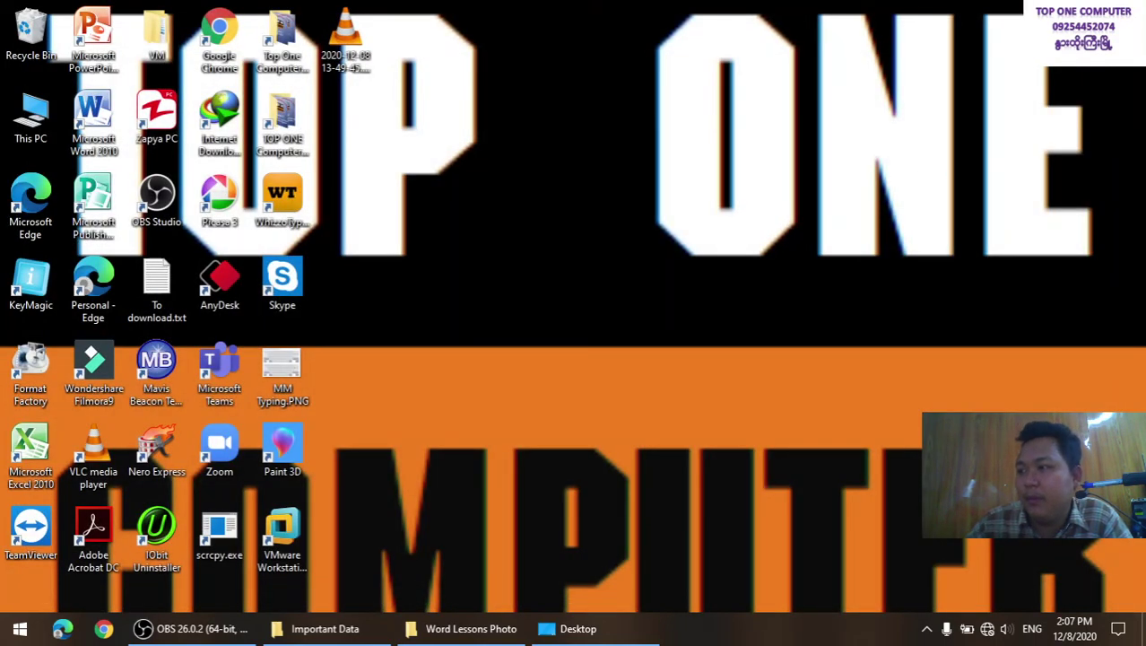